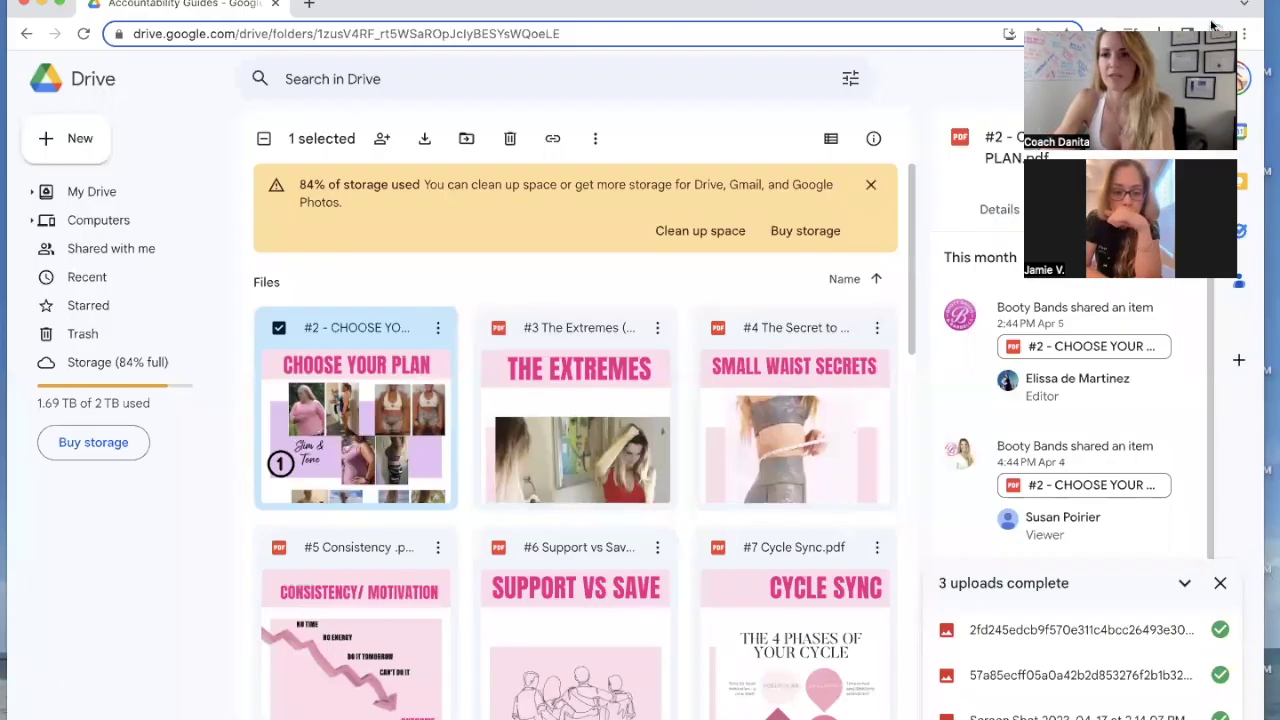
Step: Hide the file details, open MASTER MACROS.pdf from the Accountability Guides folder and go to its Macros Made Simple page
left_click(1183, 137)
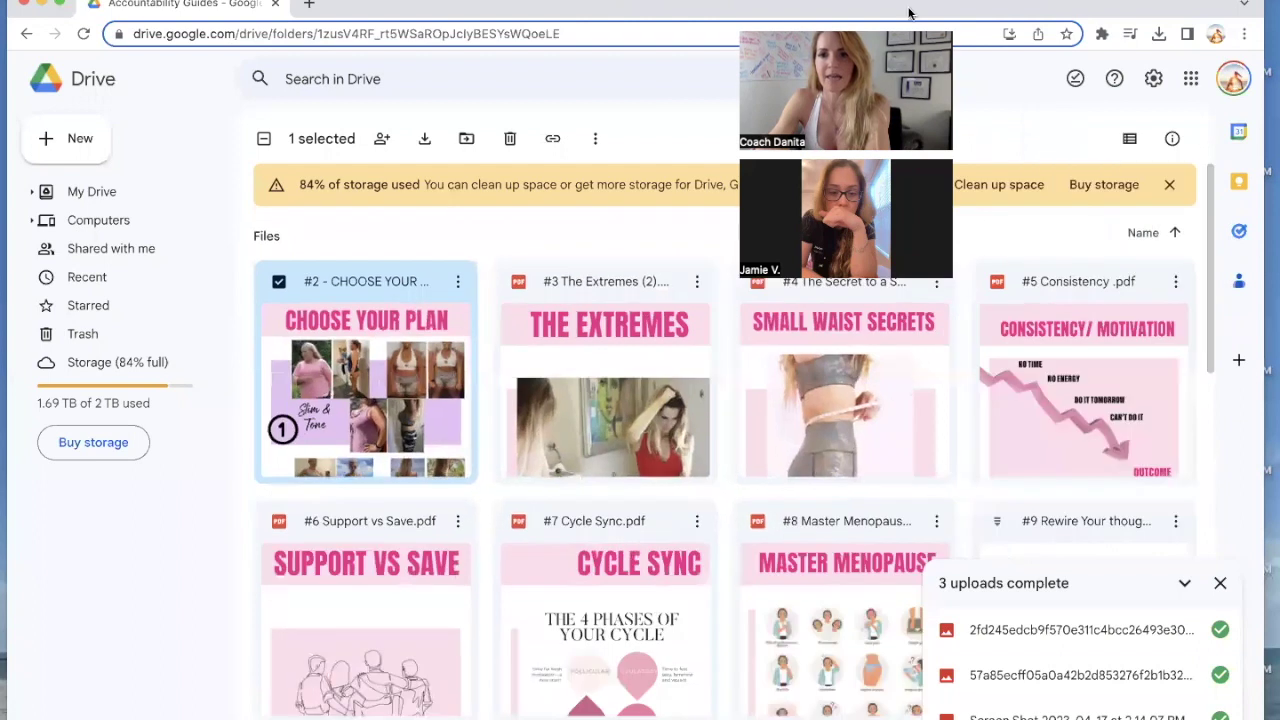
scroll(772, 415, "down", 5)
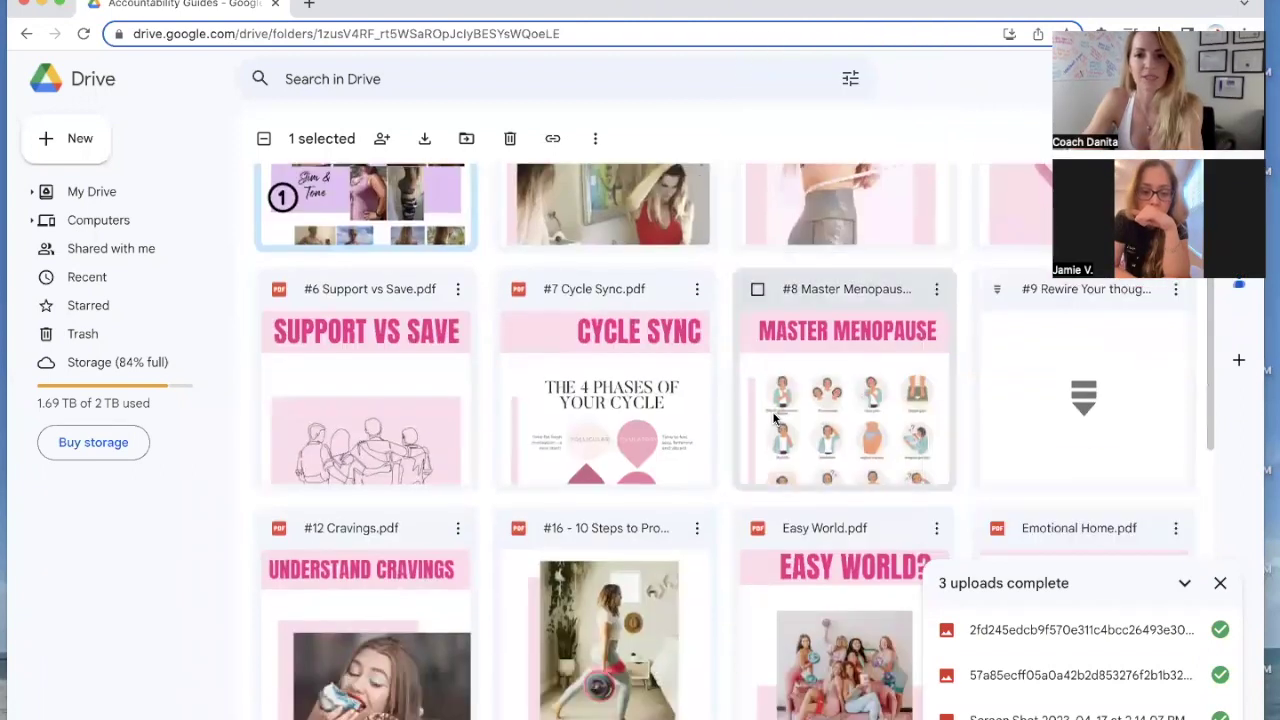
scroll(773, 415, "down", 1)
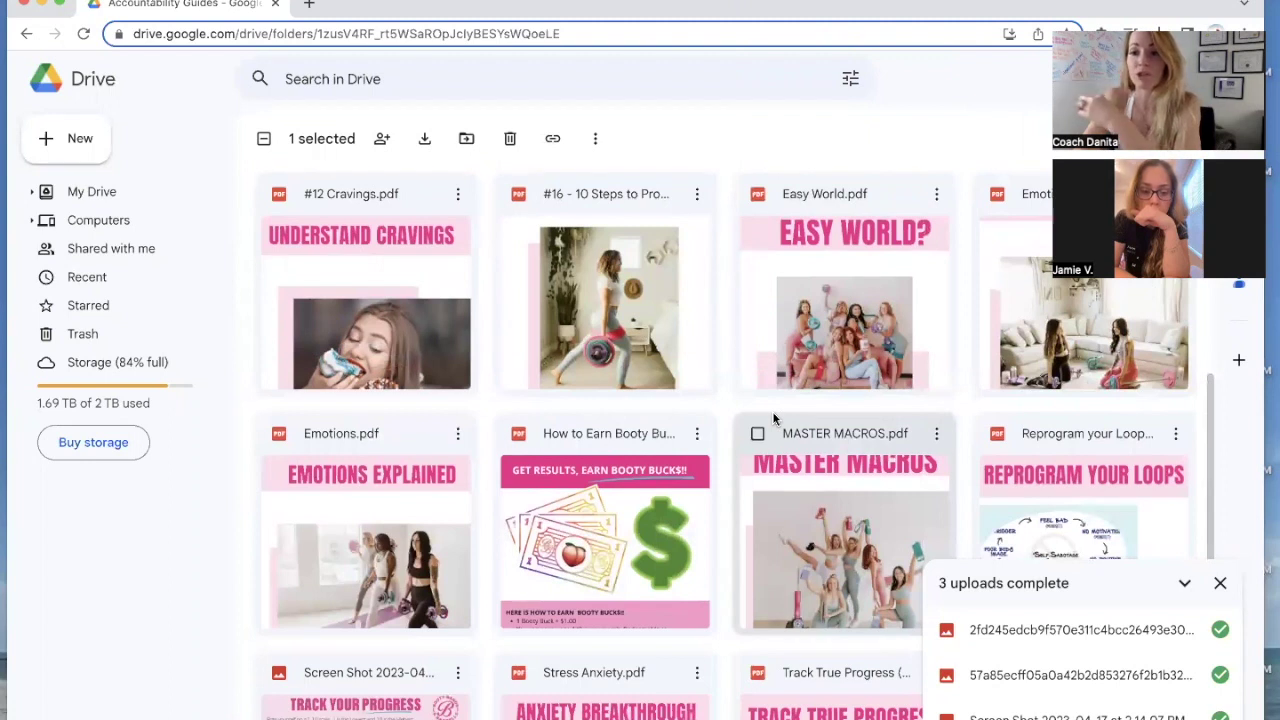
double_click(823, 502)
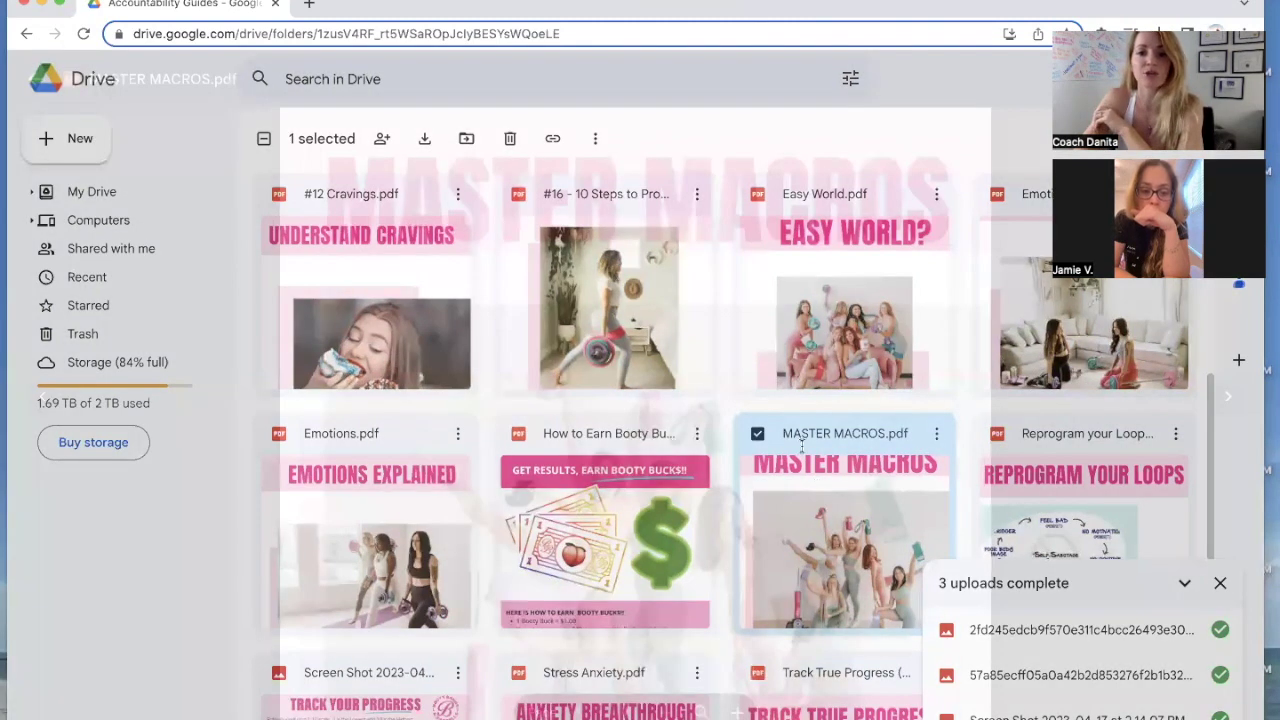
scroll(716, 518, "down", 4)
scroll(716, 518, "down", 6)
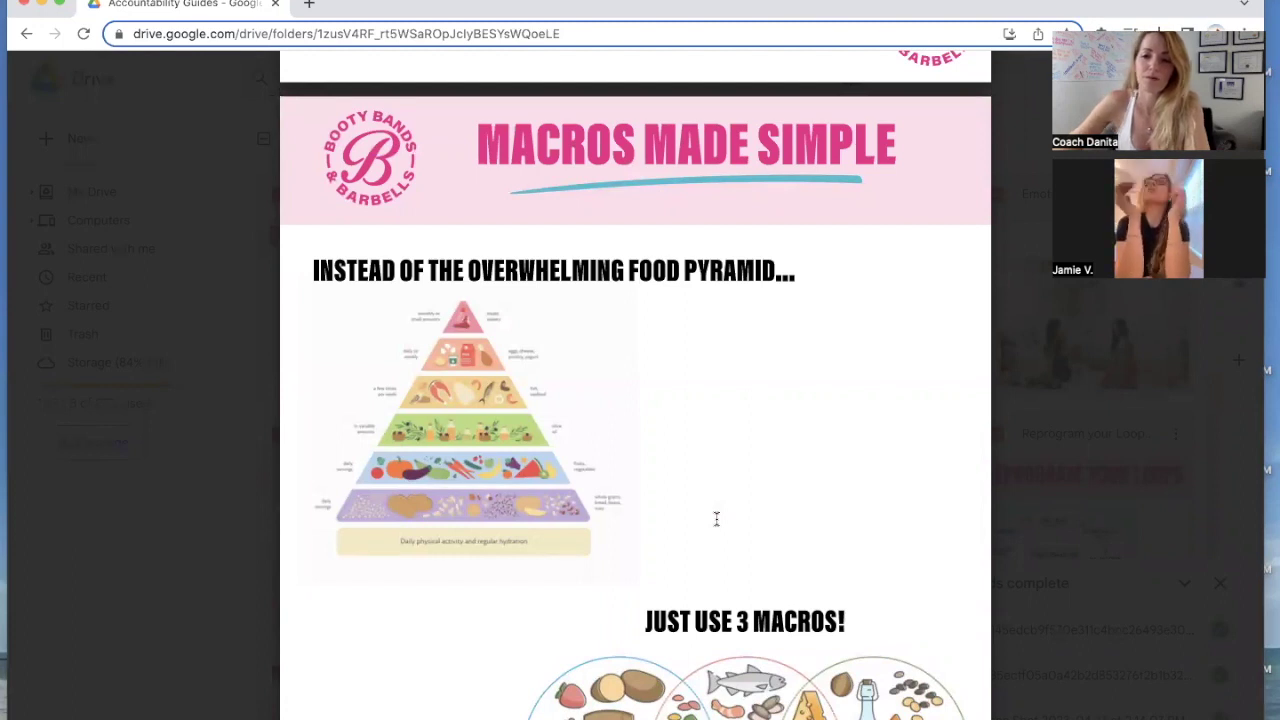
Step: Lower the computer's sound volume by a few levels
key("XF86AudioLowerVolume")
key("XF86AudioLowerVolume")
key("XF86AudioLowerVolume")
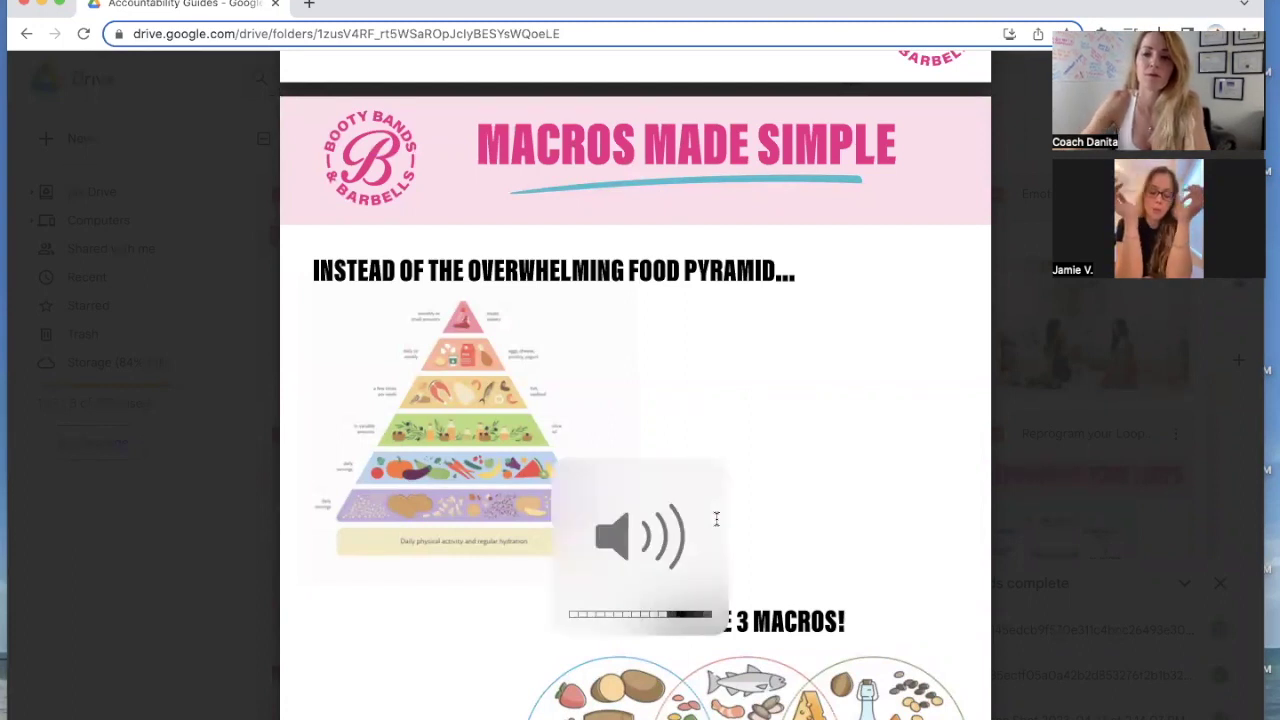
key("XF86AudioLowerVolume")
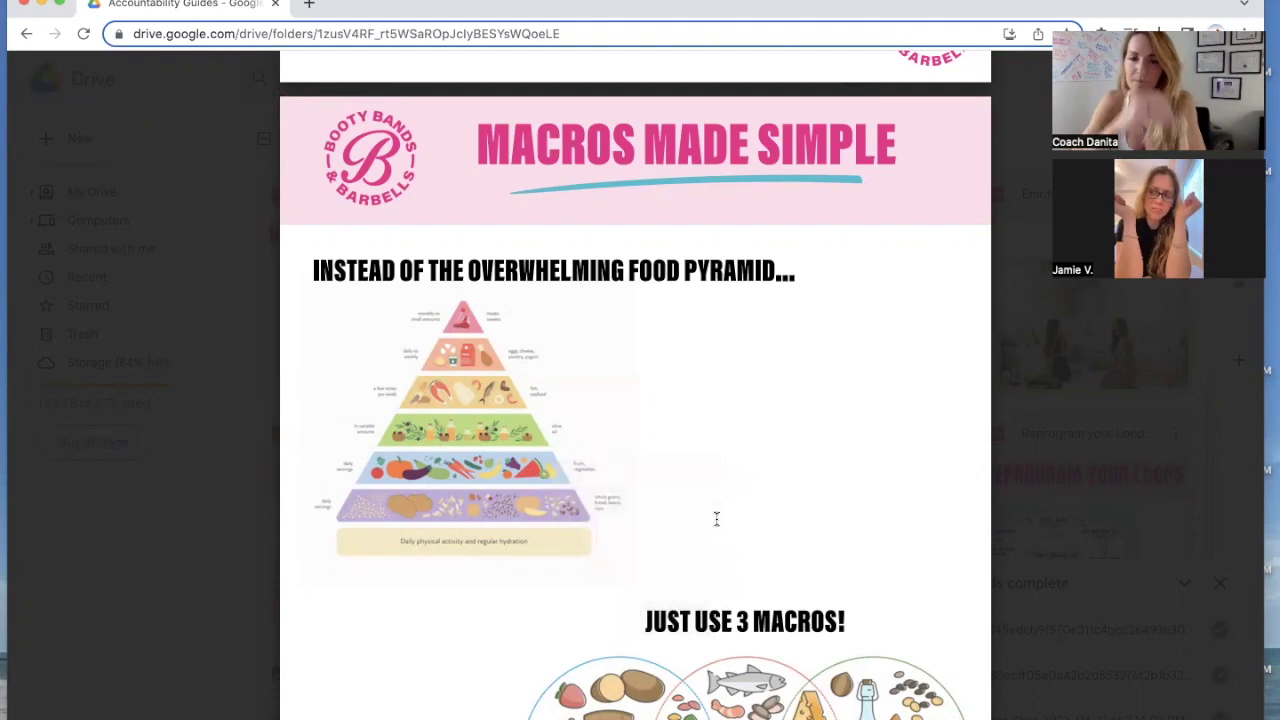
Step: Read the guide from the three-macro overview through the goal percentages and the steps to find the macro percentages
scroll(686, 529, "down", 1)
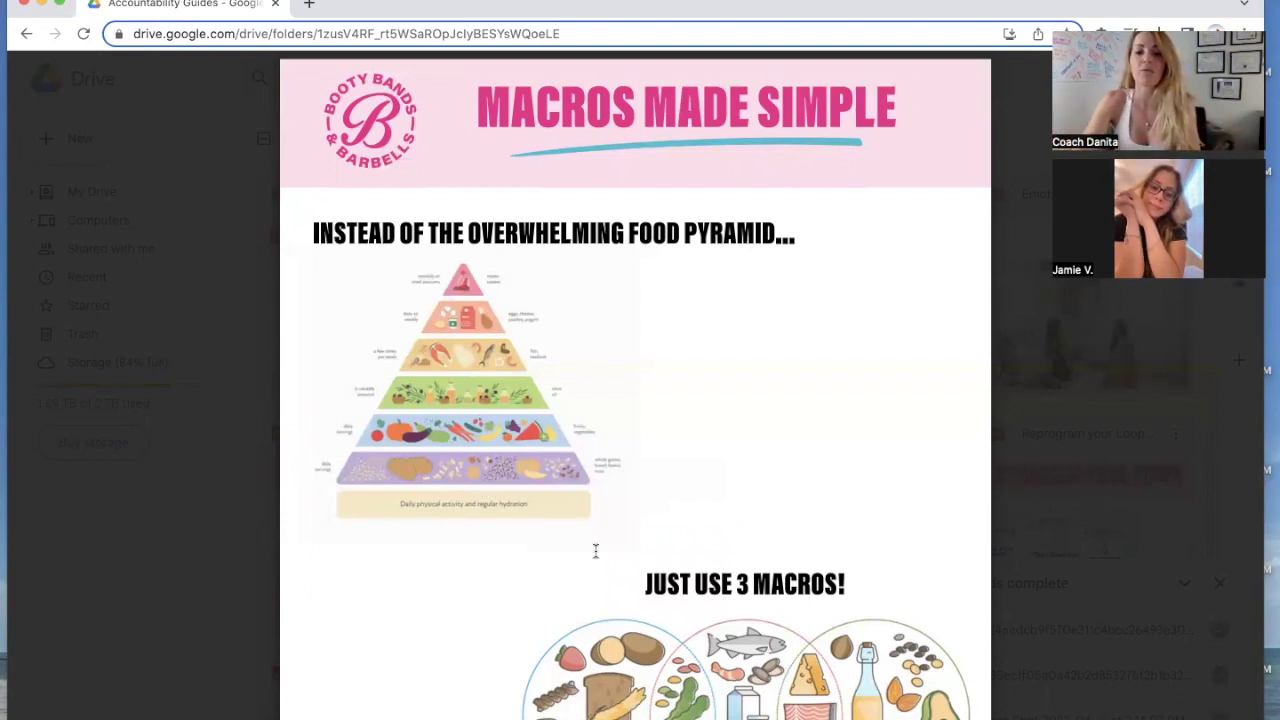
scroll(596, 551, "down", 3)
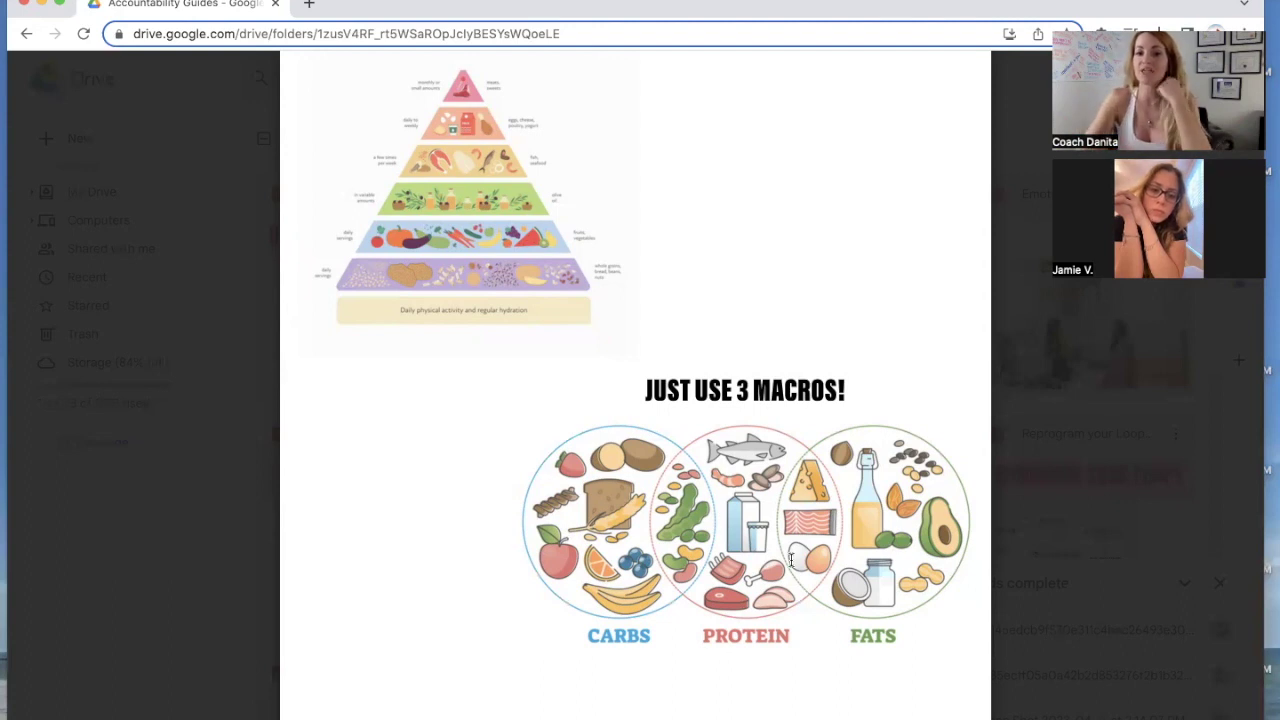
scroll(702, 463, "down", 10)
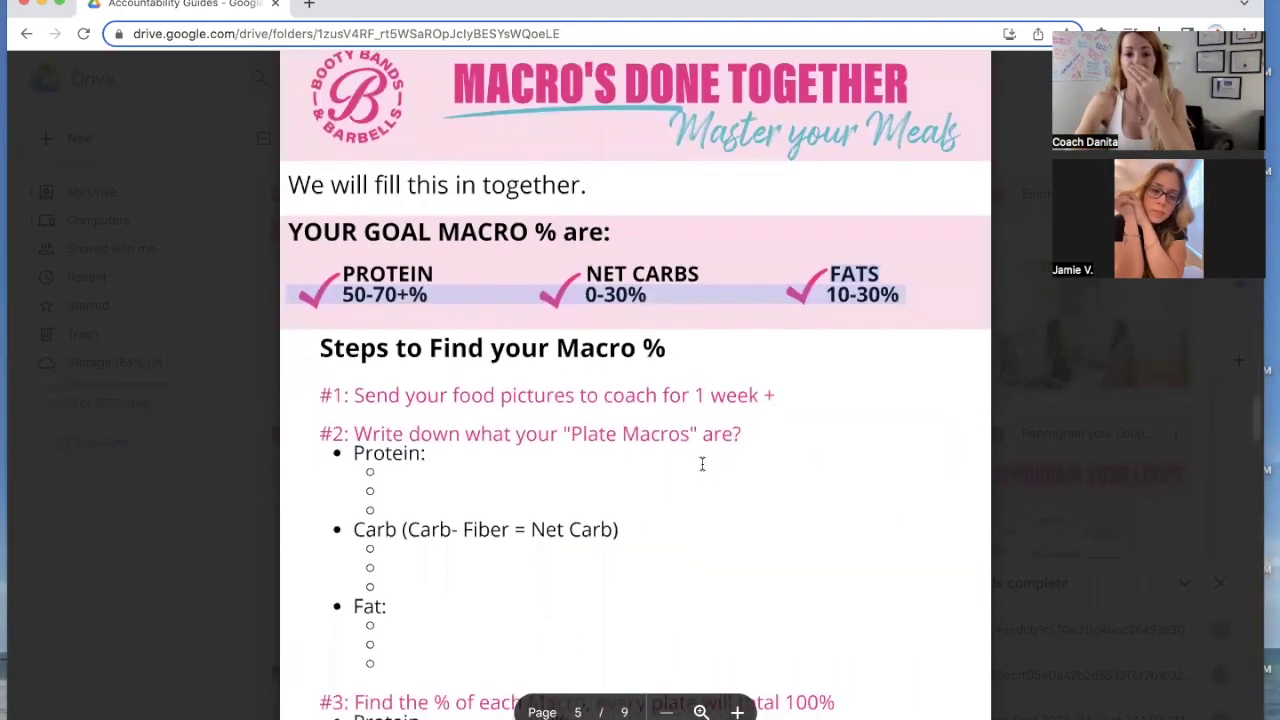
scroll(702, 463, "down", 1)
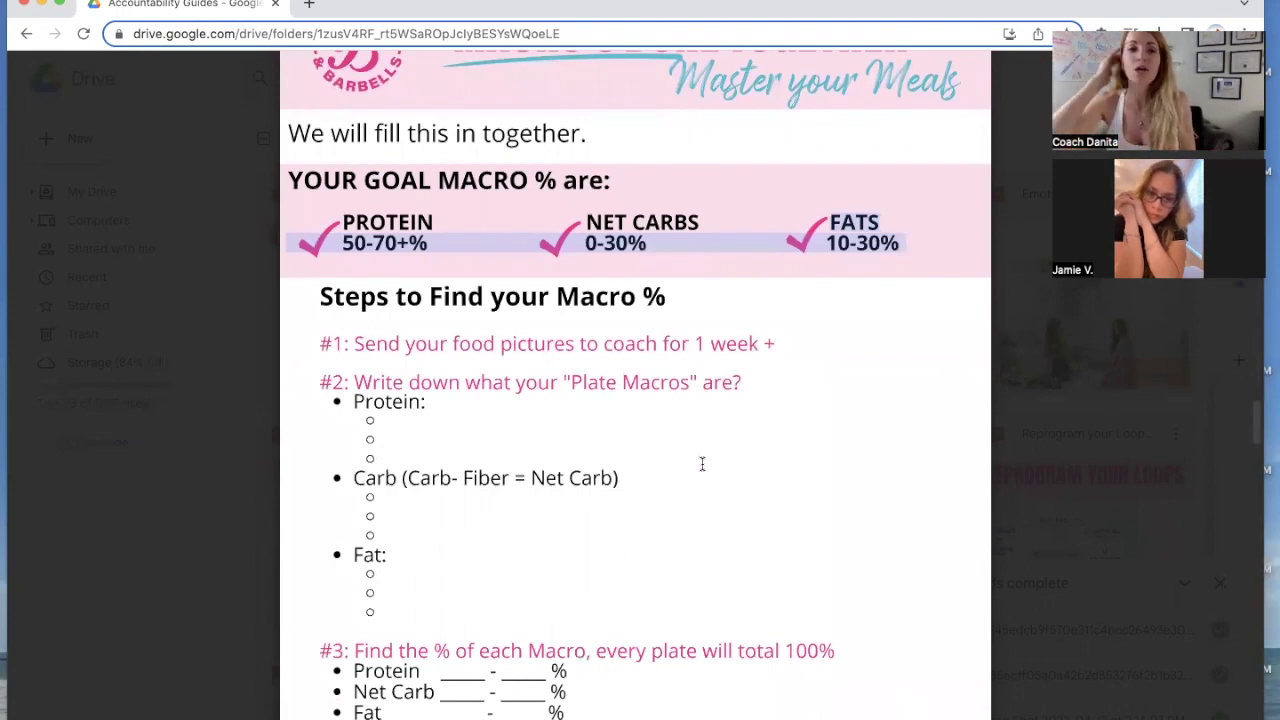
left_click(459, 215)
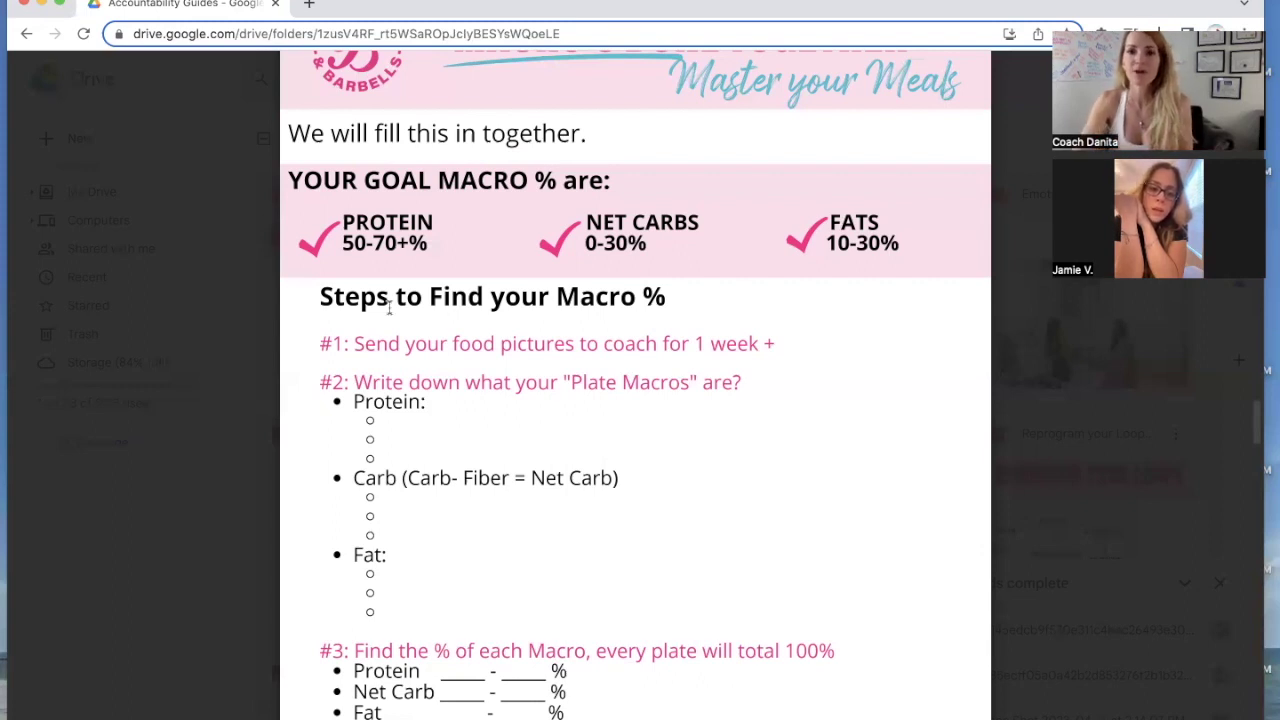
scroll(389, 308, "down", 3)
scroll(389, 308, "down", 1)
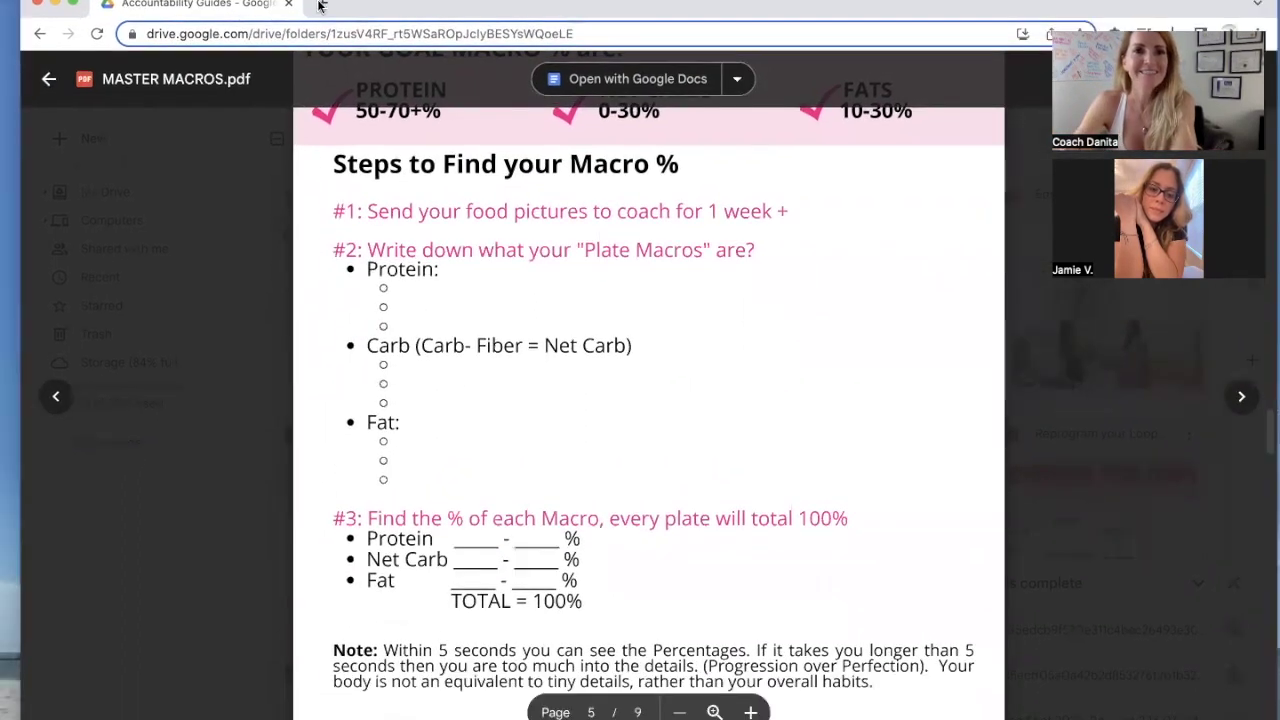
Step: Open the untitled Google Docs document with the plate goals in a new tab and place its window beside the meal photo
key("ctrl+t")
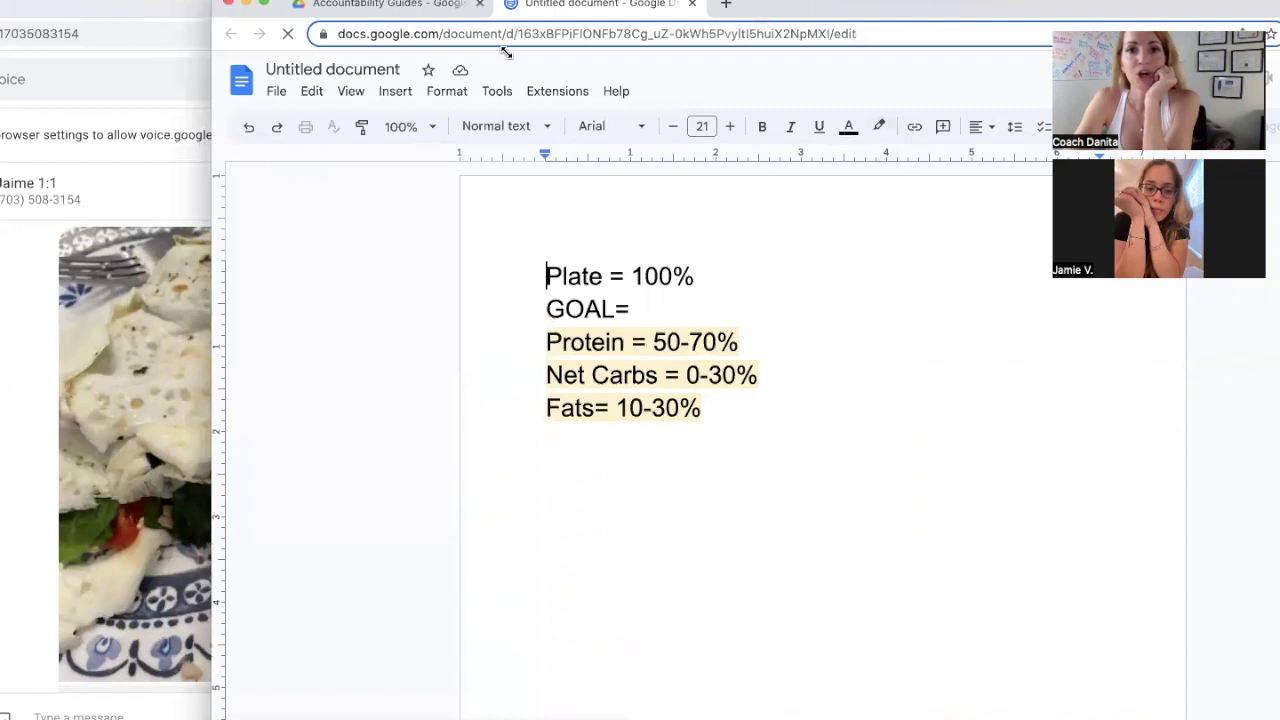
left_click_drag(212, 45, 437, 38)
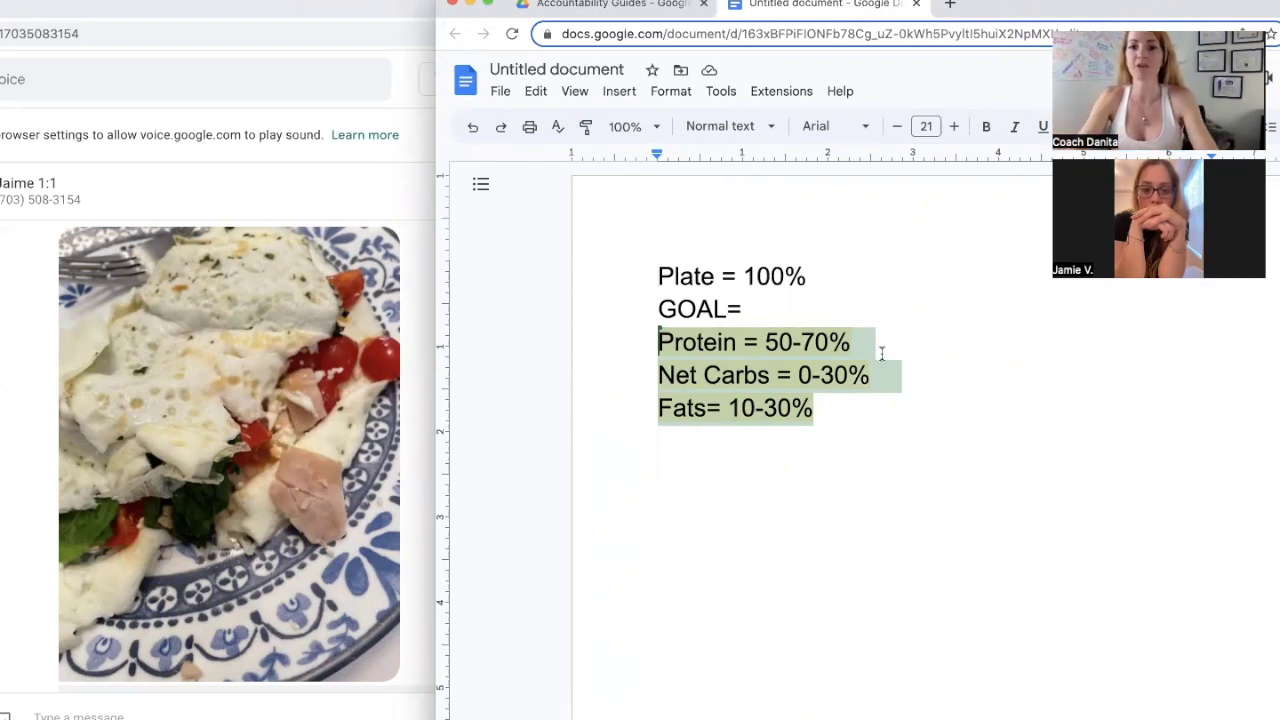
Step: Add the line "P= egg whites, turkey" below the macro goals, separated from them by a blank line
left_click(818, 410)
key("Return")
key("Return")
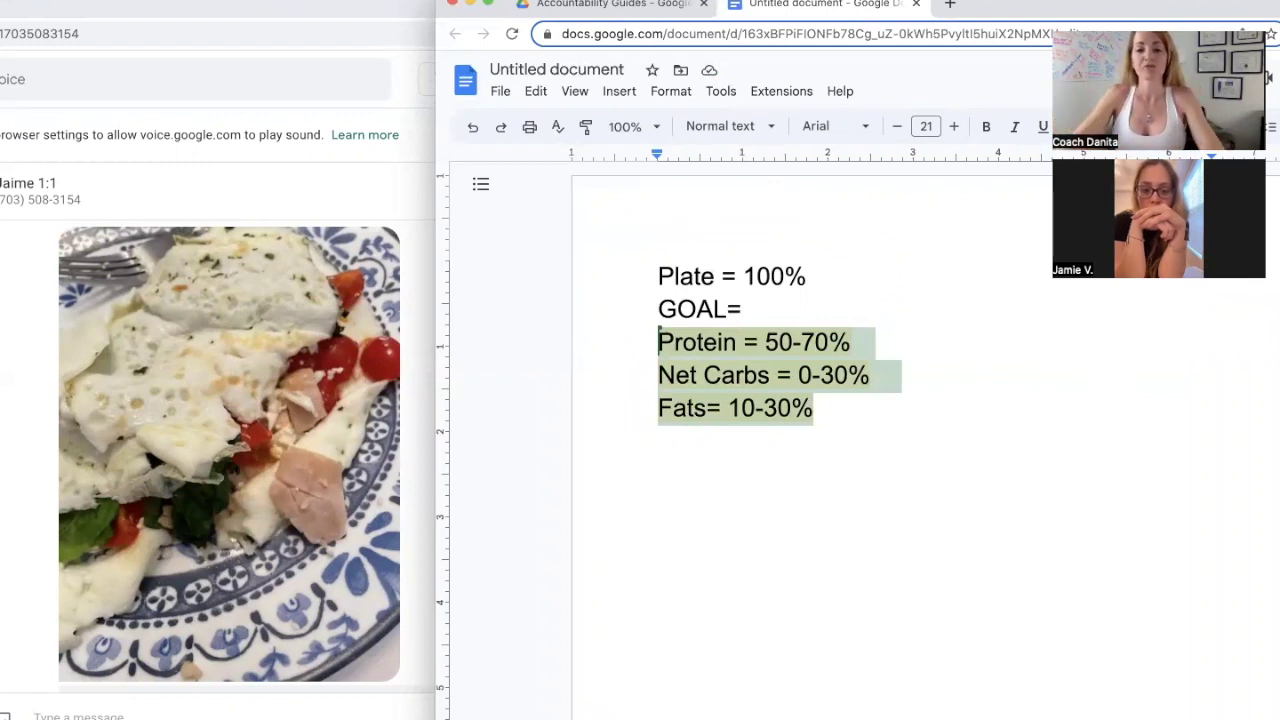
type("P= ")
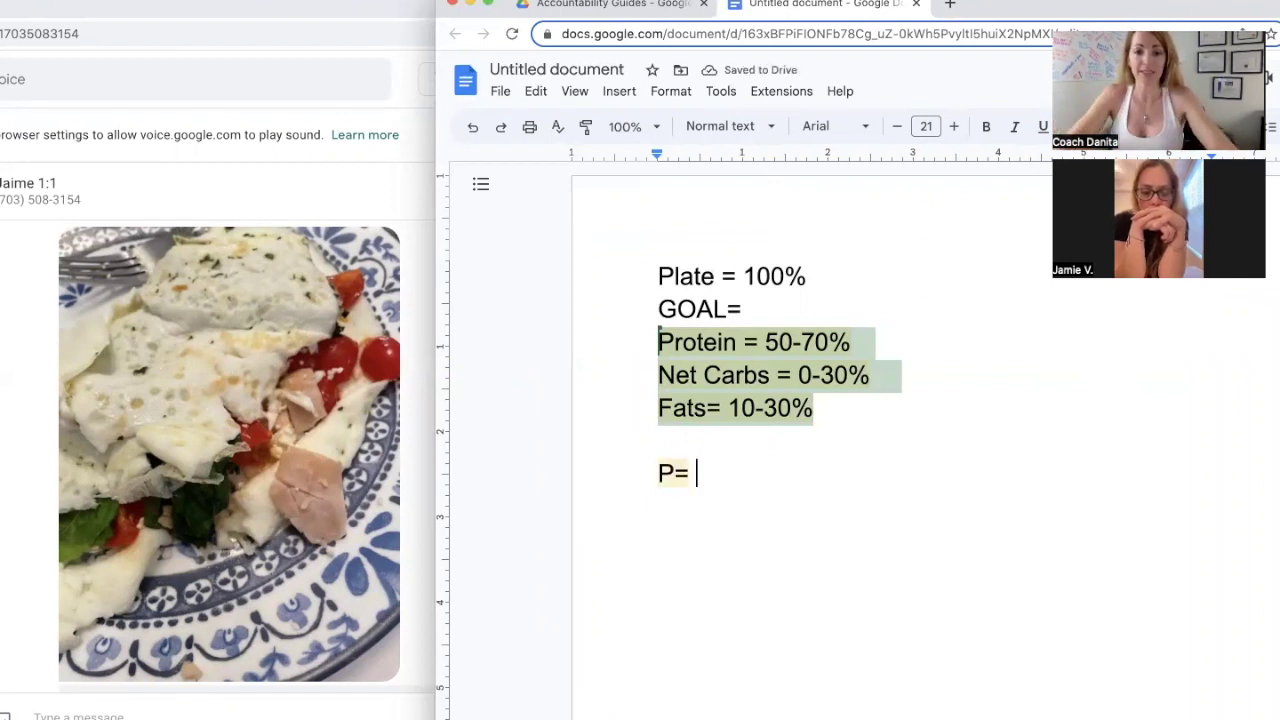
type("egg whi")
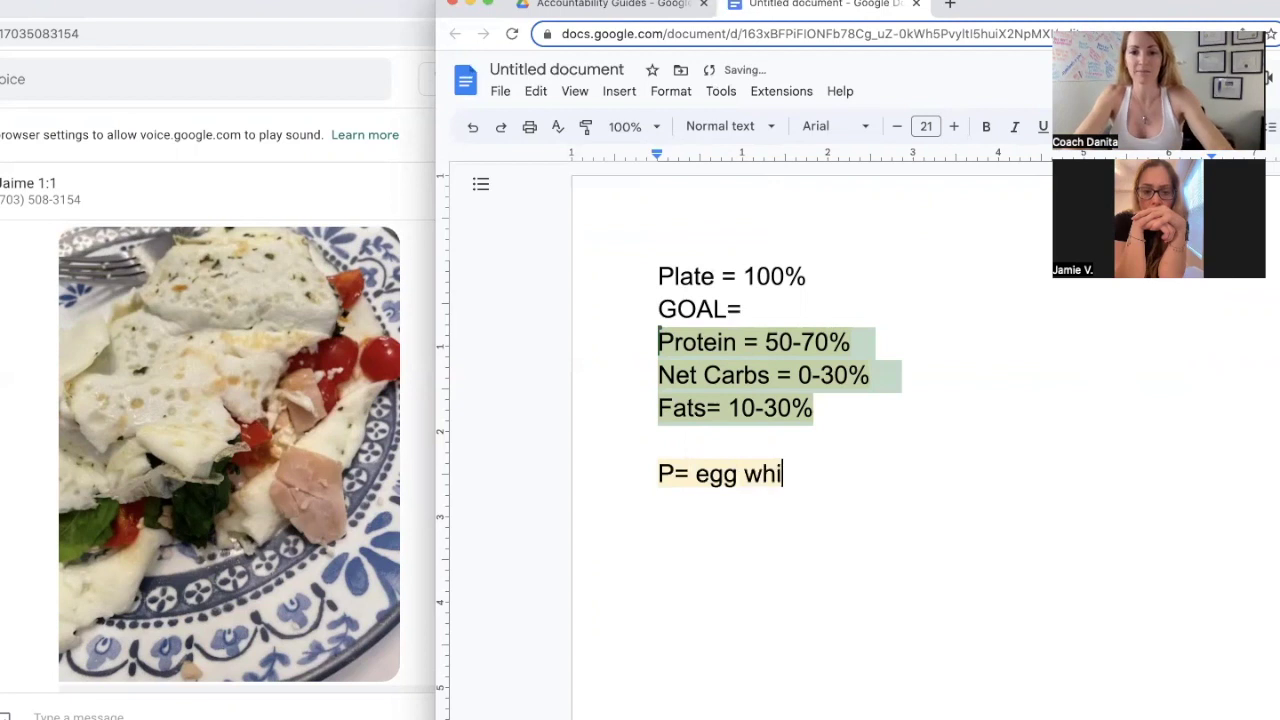
type("tes,")
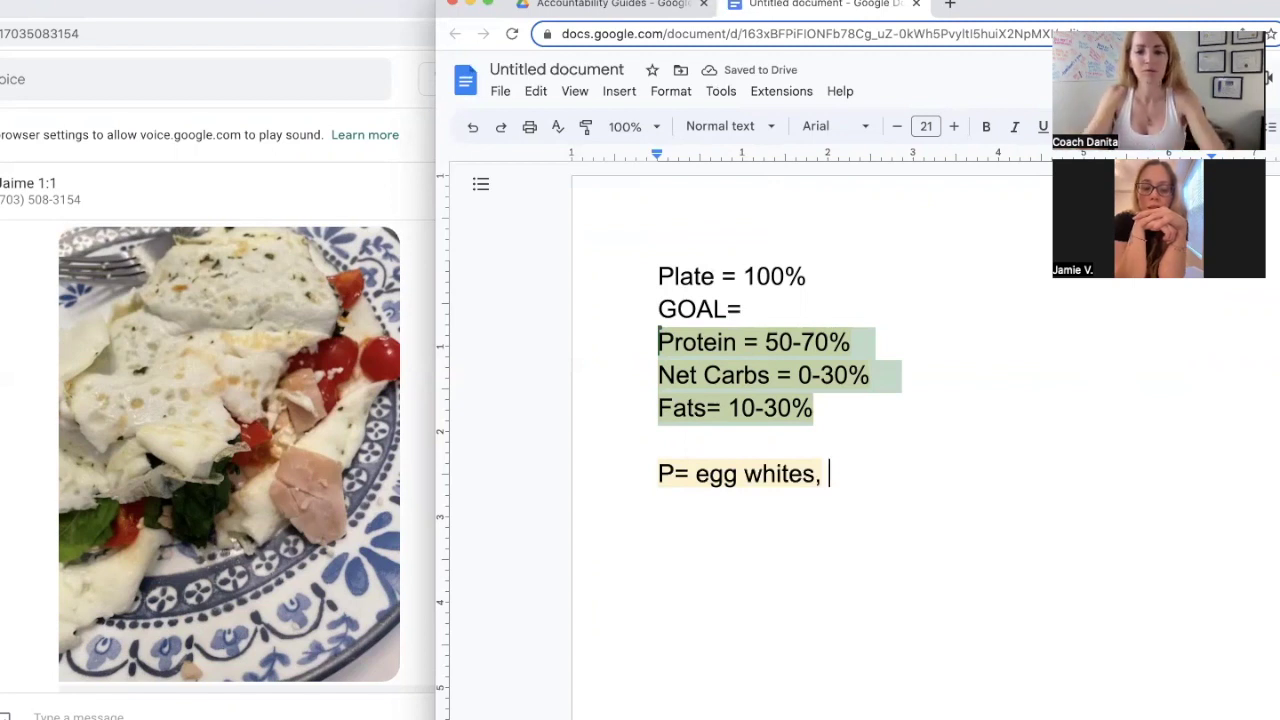
type("turkey")
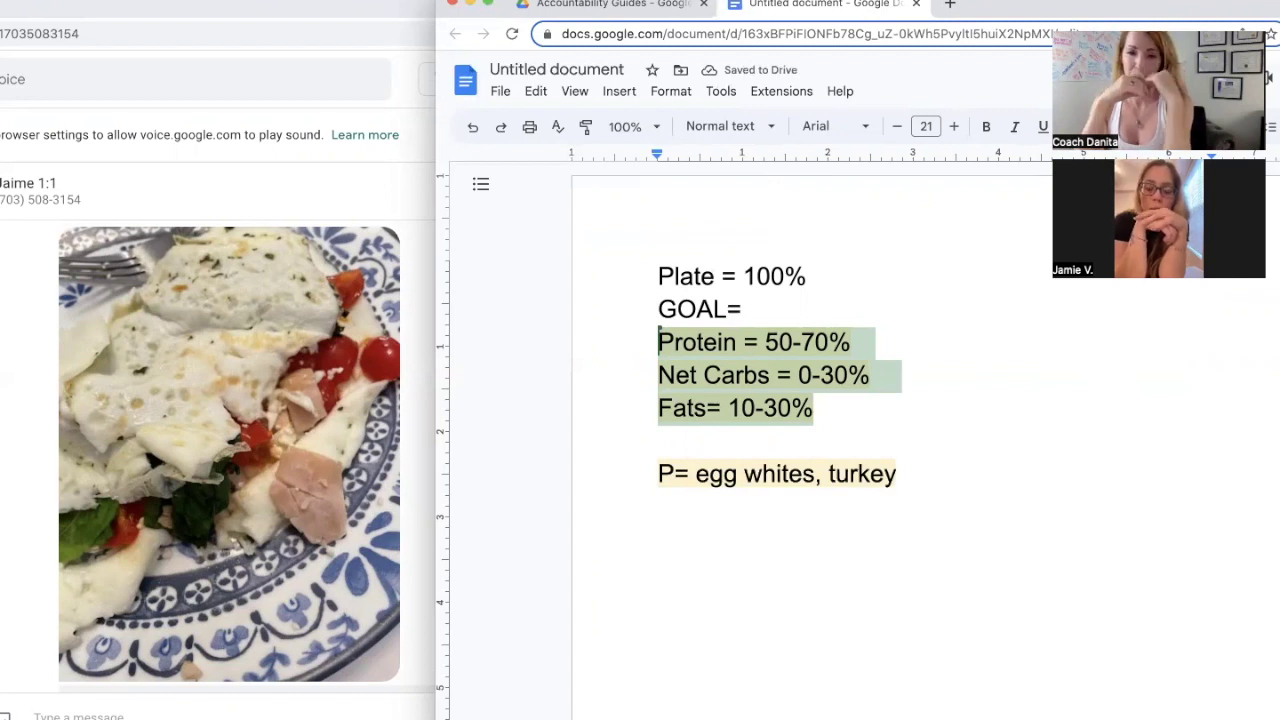
Step: Insert the quantities in the protein line: 2 before turkey and ¾ c before egg whites
left_click(829, 473)
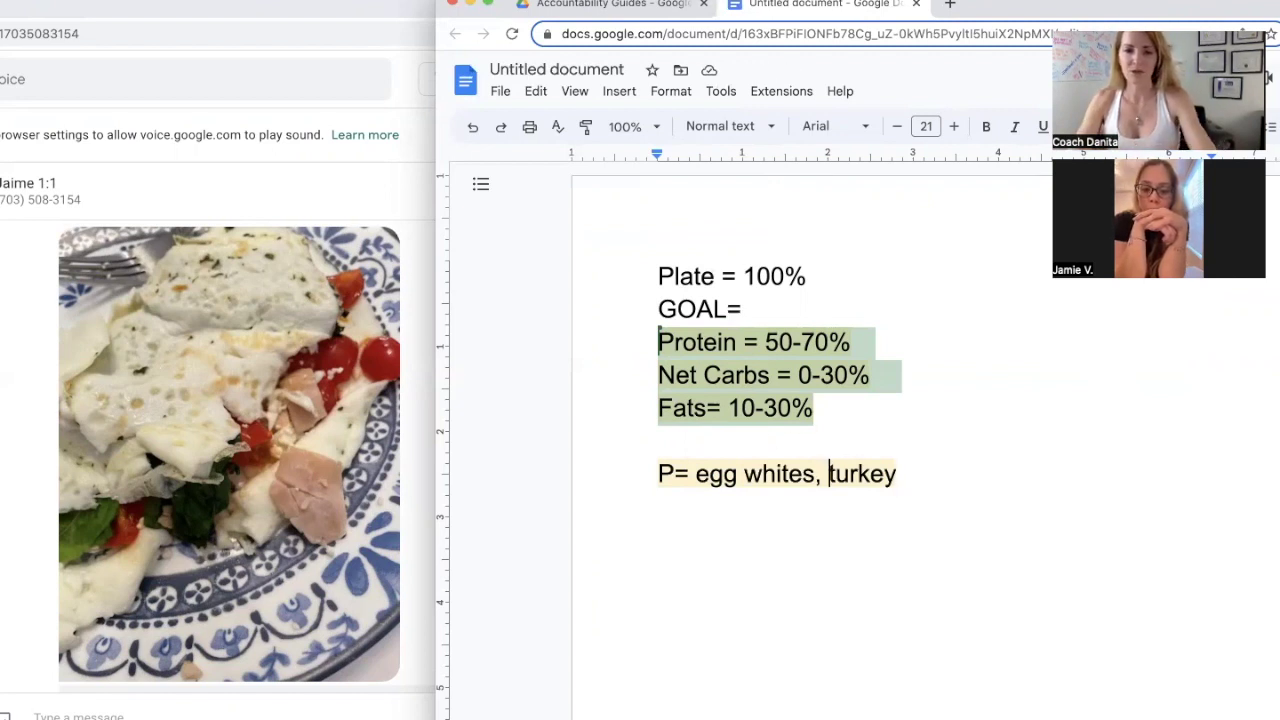
type("2")
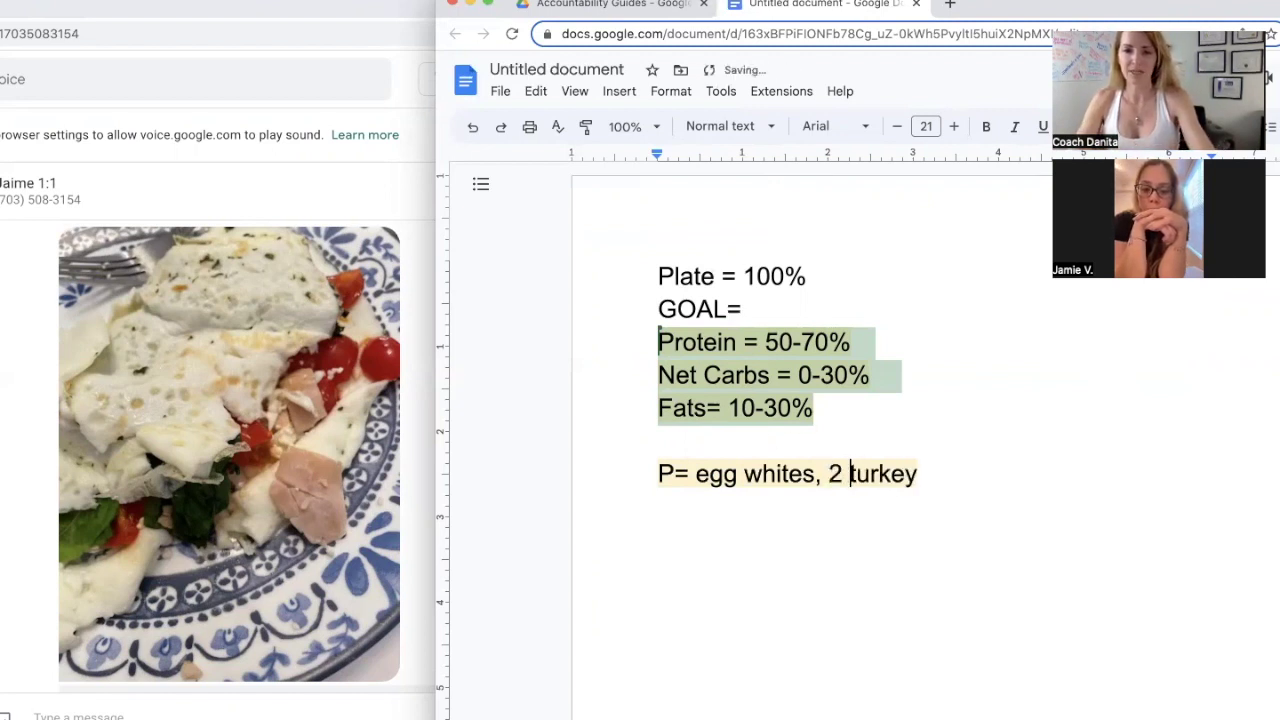
left_click(697, 473)
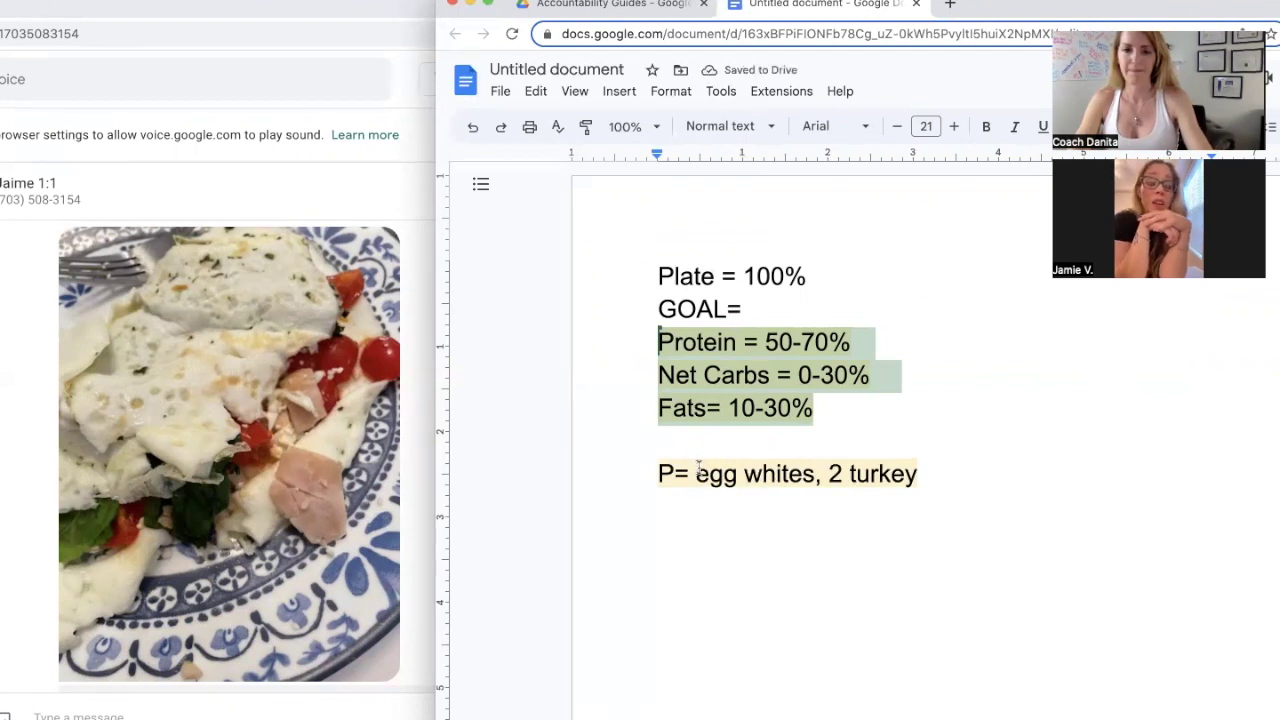
type("3/4")
type(" c")
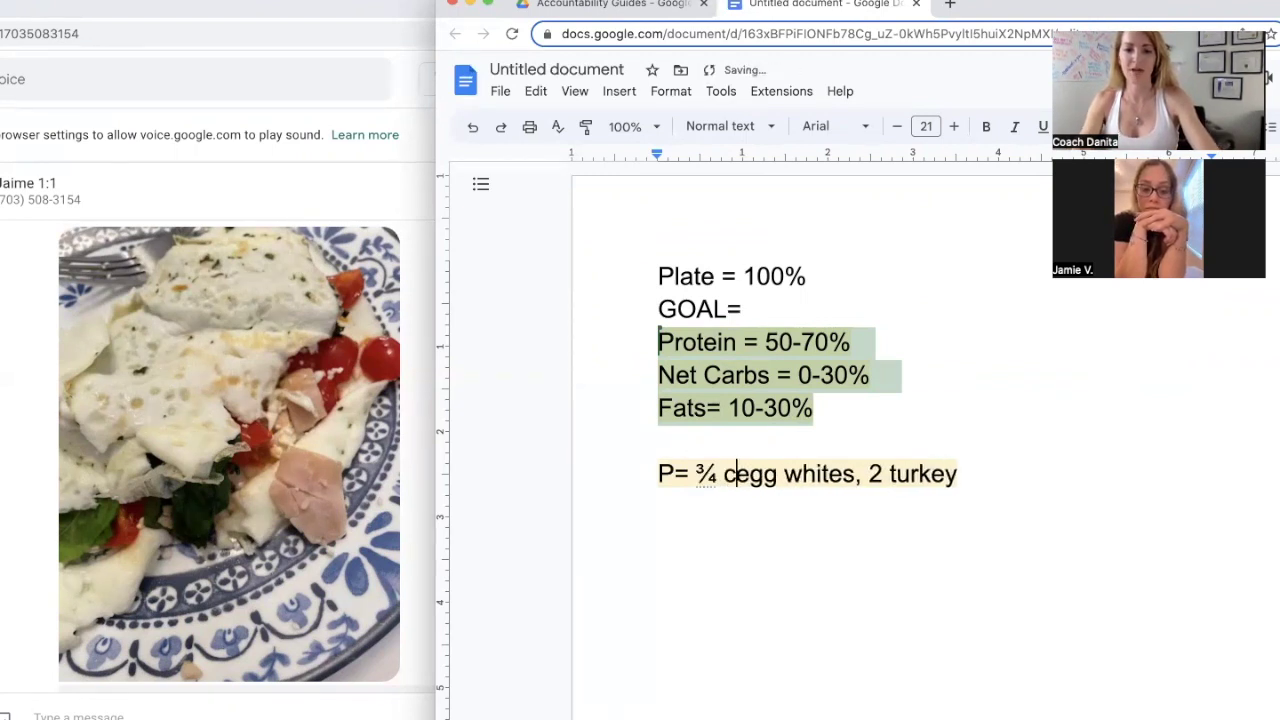
Step: Append ", spinach" to the end of the protein line and start a new line below it
left_click(977, 467)
key("BackSpace")
type(",")
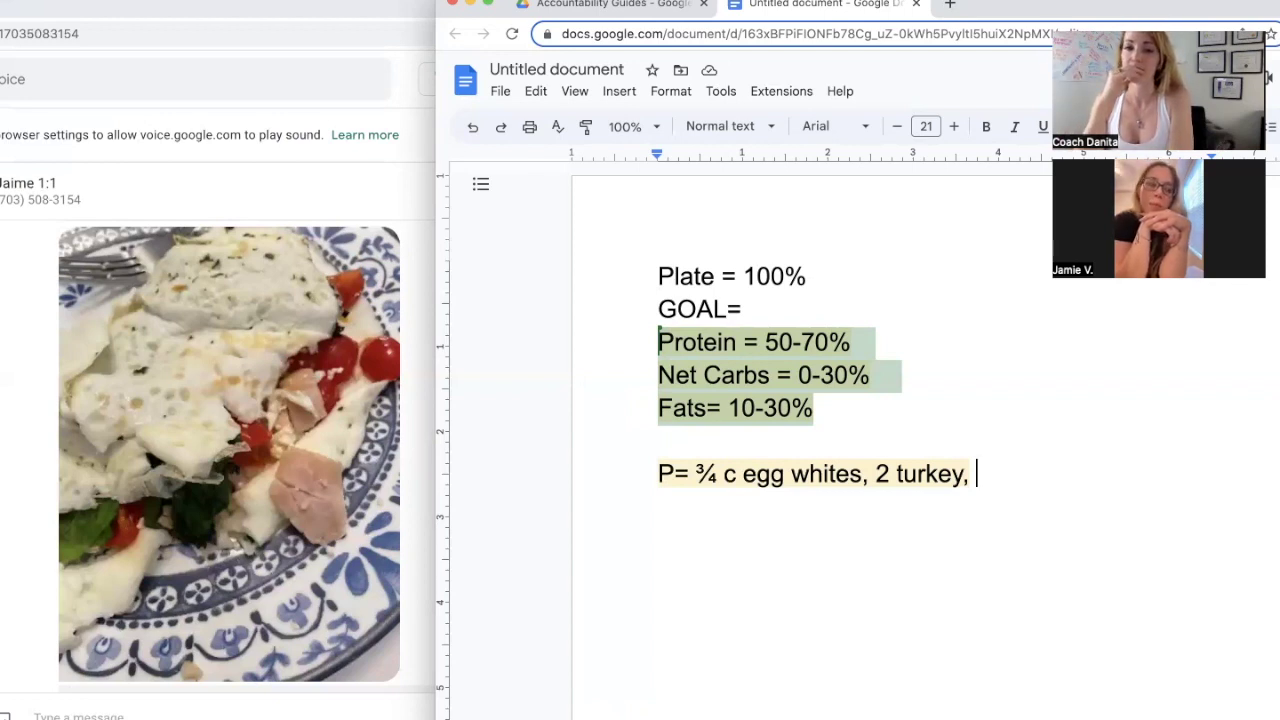
type("spimo")
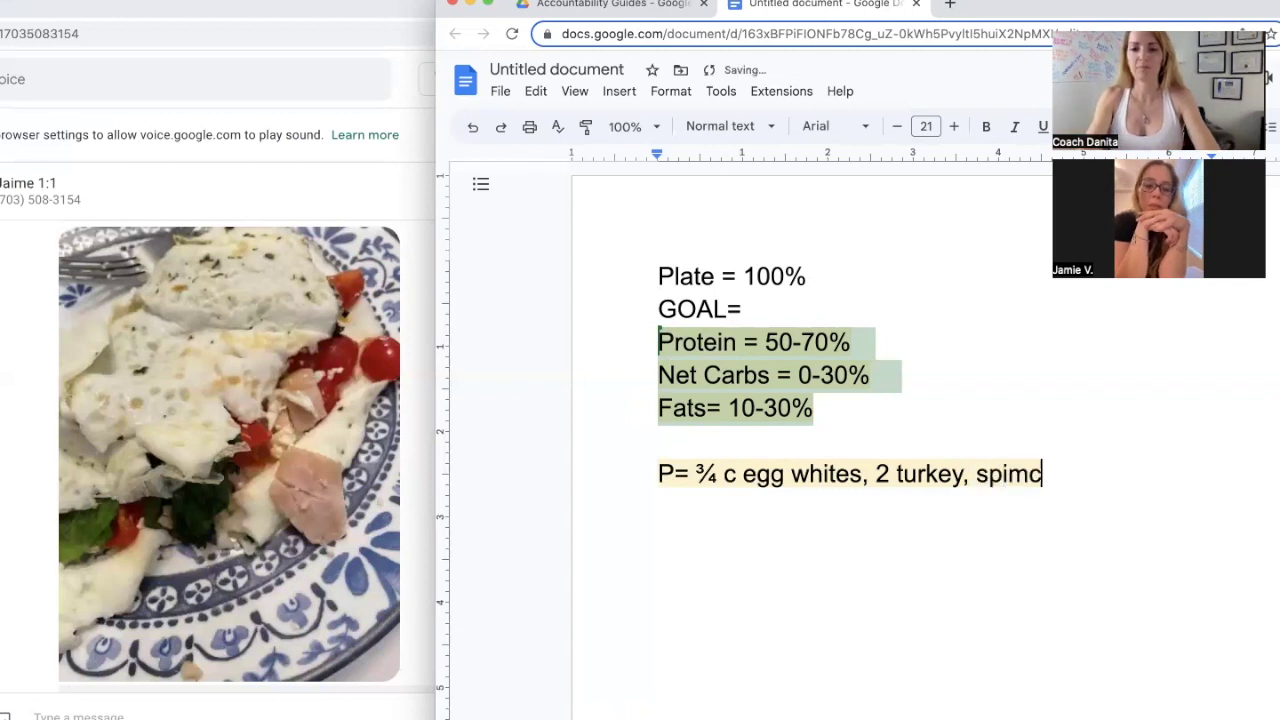
key("BackSpace")
key("BackSpace")
type("nchac")
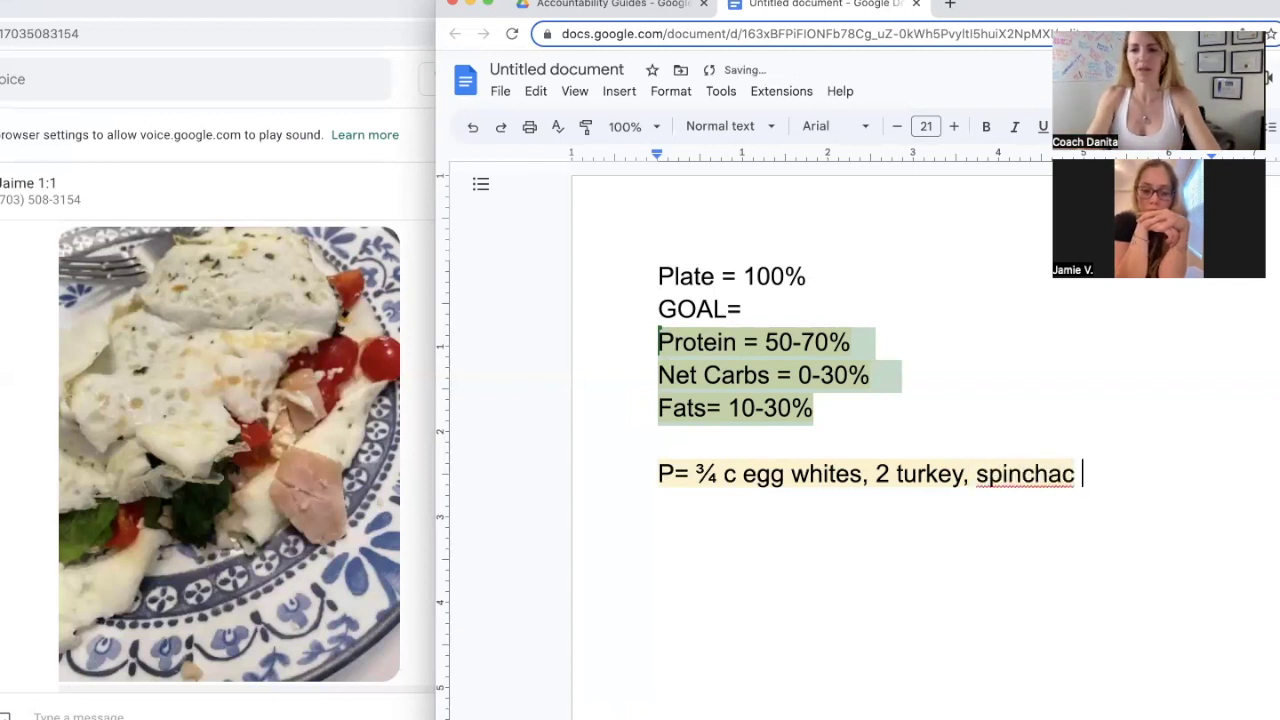
key("BackSpace")
key("BackSpace")
key("BackSpace")
key("BackSpace")
key("BackSpace")
type("ach")
key("Return")
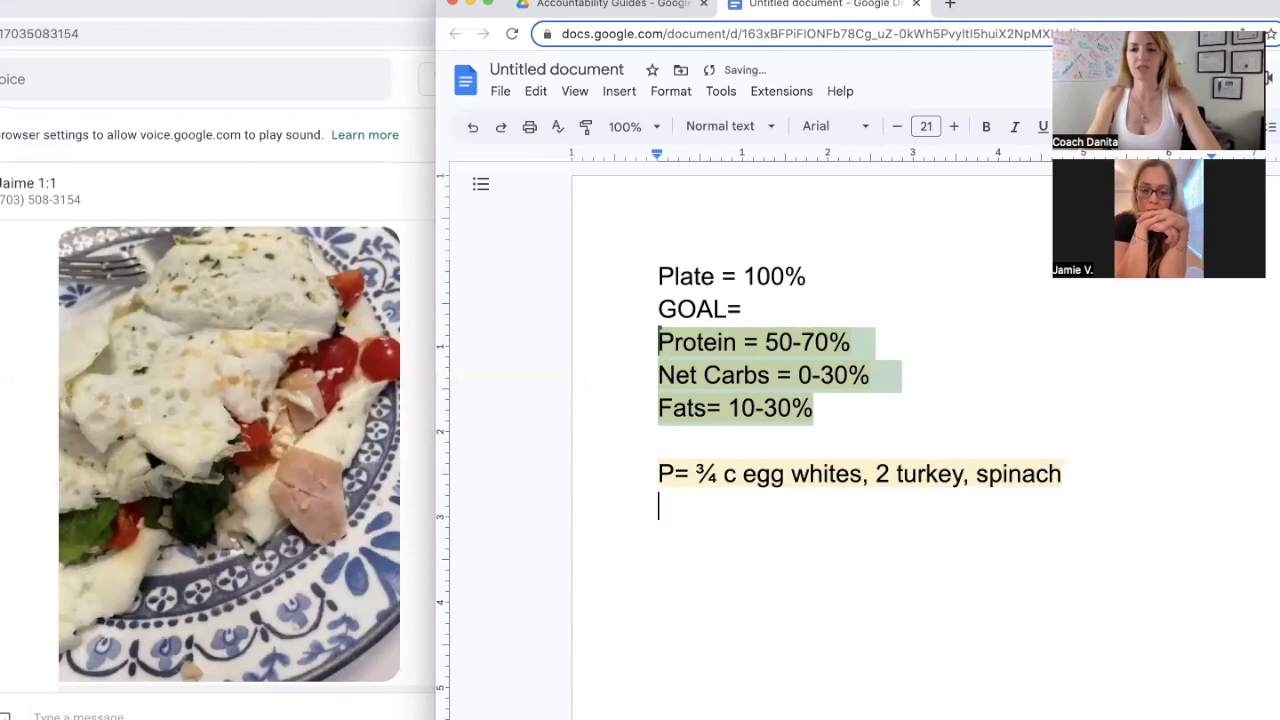
Step: Enter the carb line "C=Veggies" and start a new line below it
type("C-")
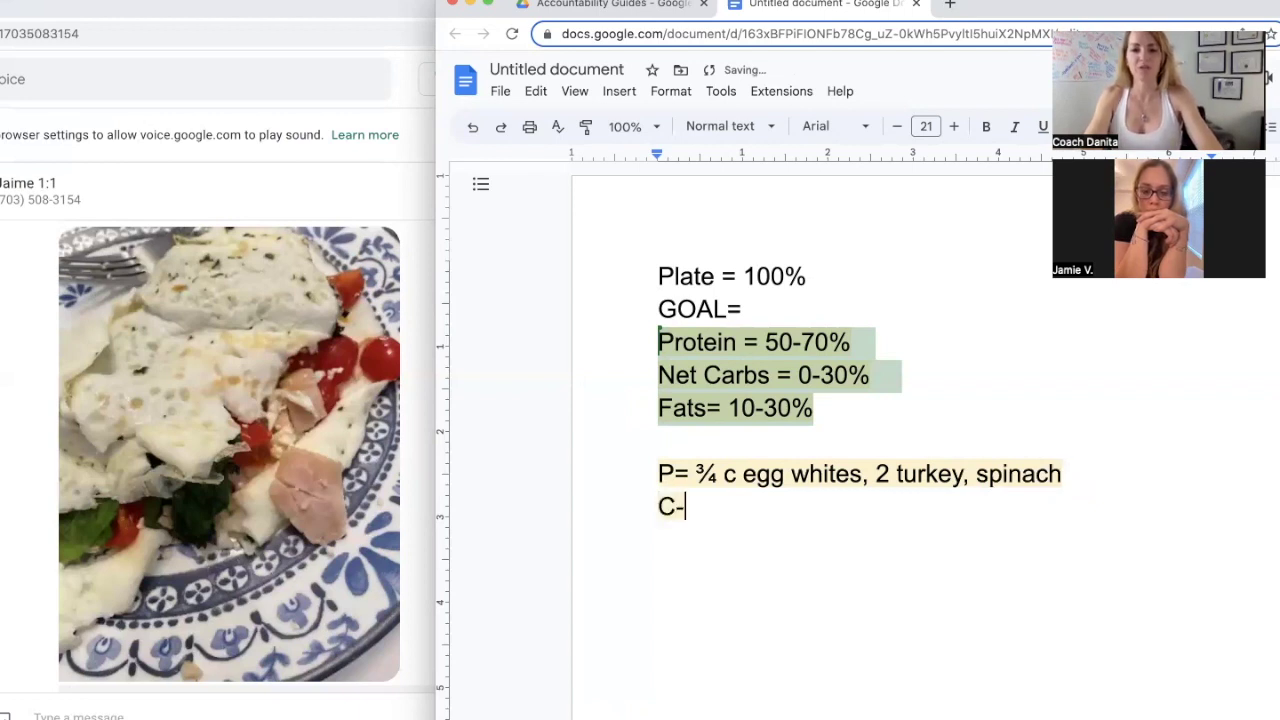
key("BackSpace")
type("=")
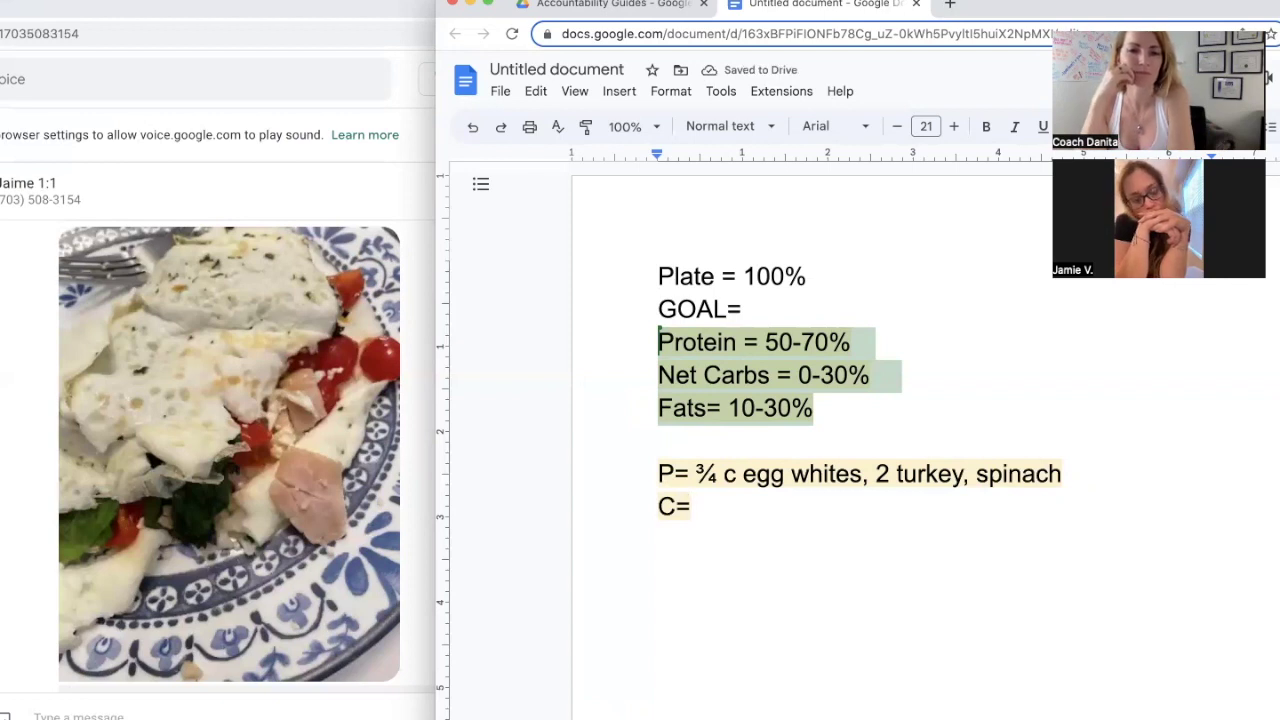
type("Veggies,")
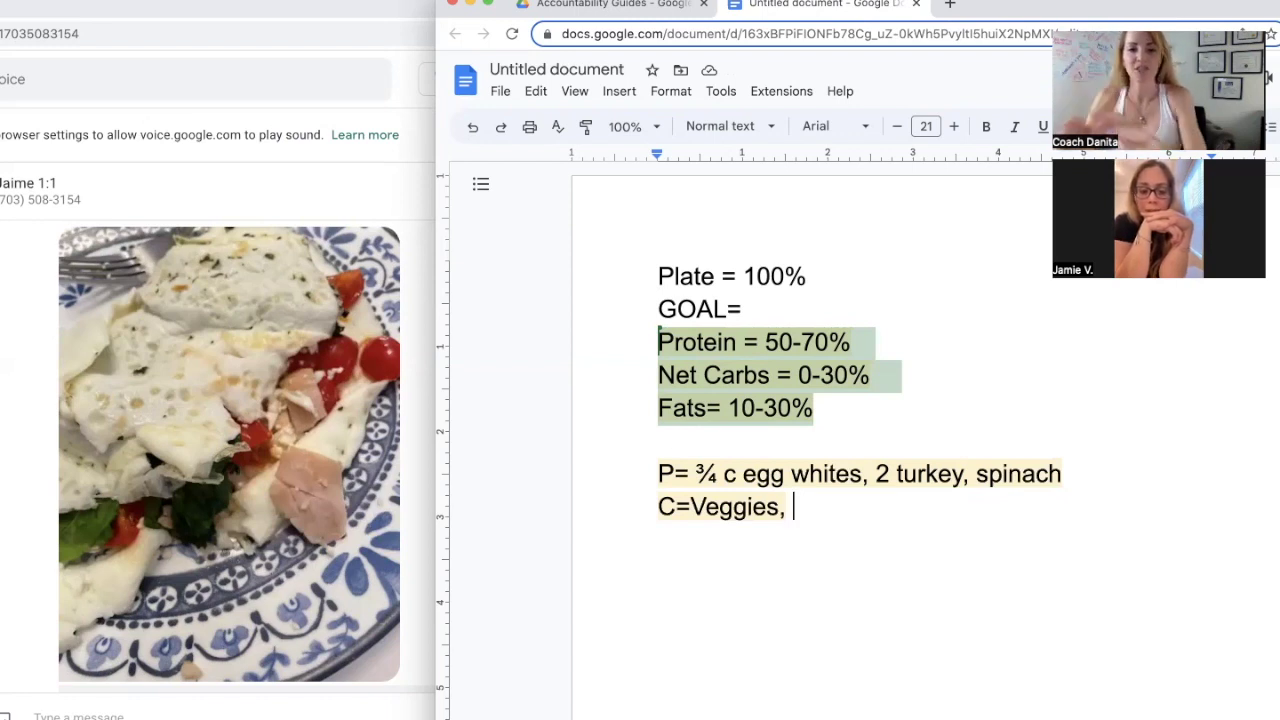
key("BackSpace")
key("BackSpace")
key("Return")
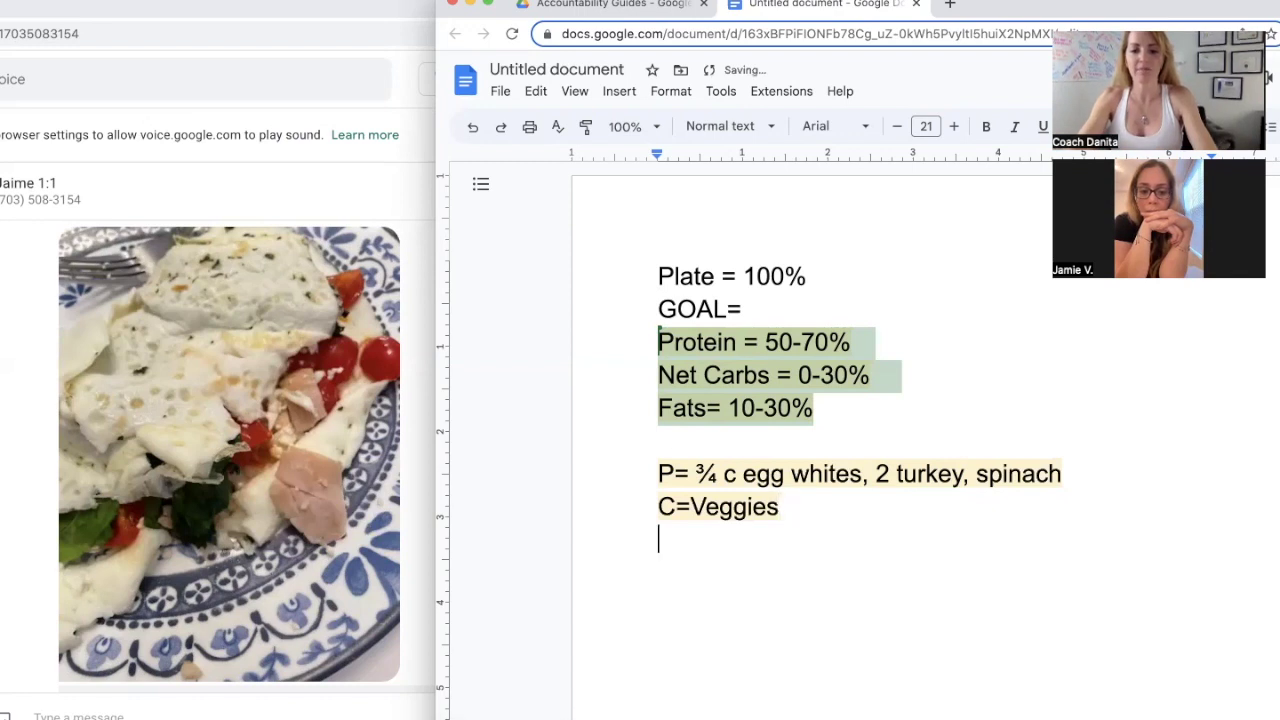
Step: Enter the fat line "F=oil, yolk" under the carb line
type("F+")
key("BackSpace")
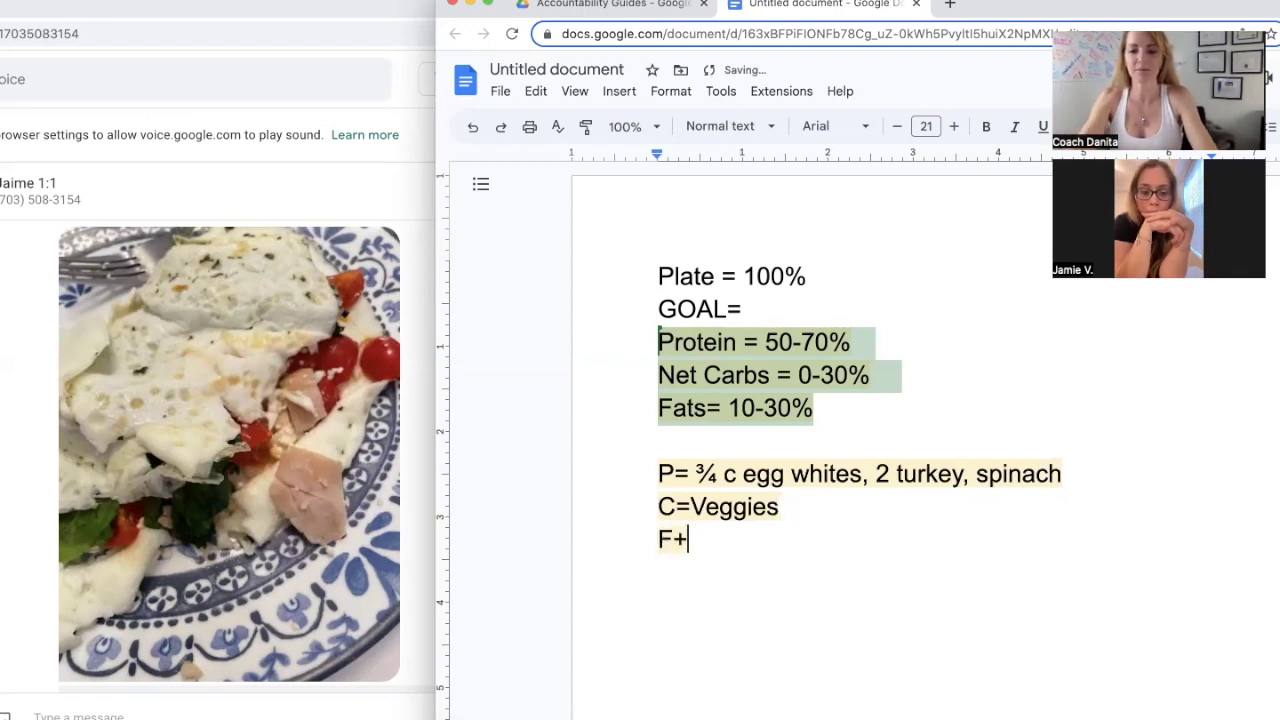
key("BackSpace")
type("=oil, yolk")
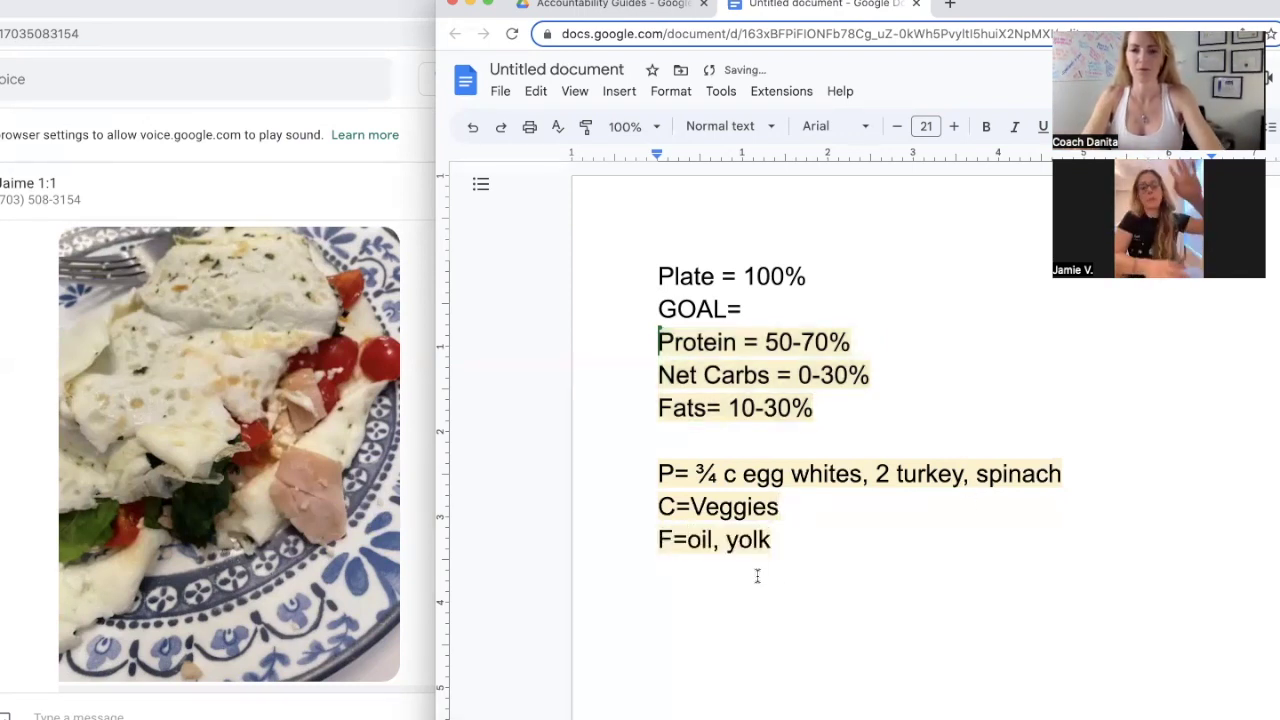
Step: Replace the foods listed in the fat line with "butter"
left_click_drag(771, 540, 687, 540)
key("BackSpace")
type("butter")
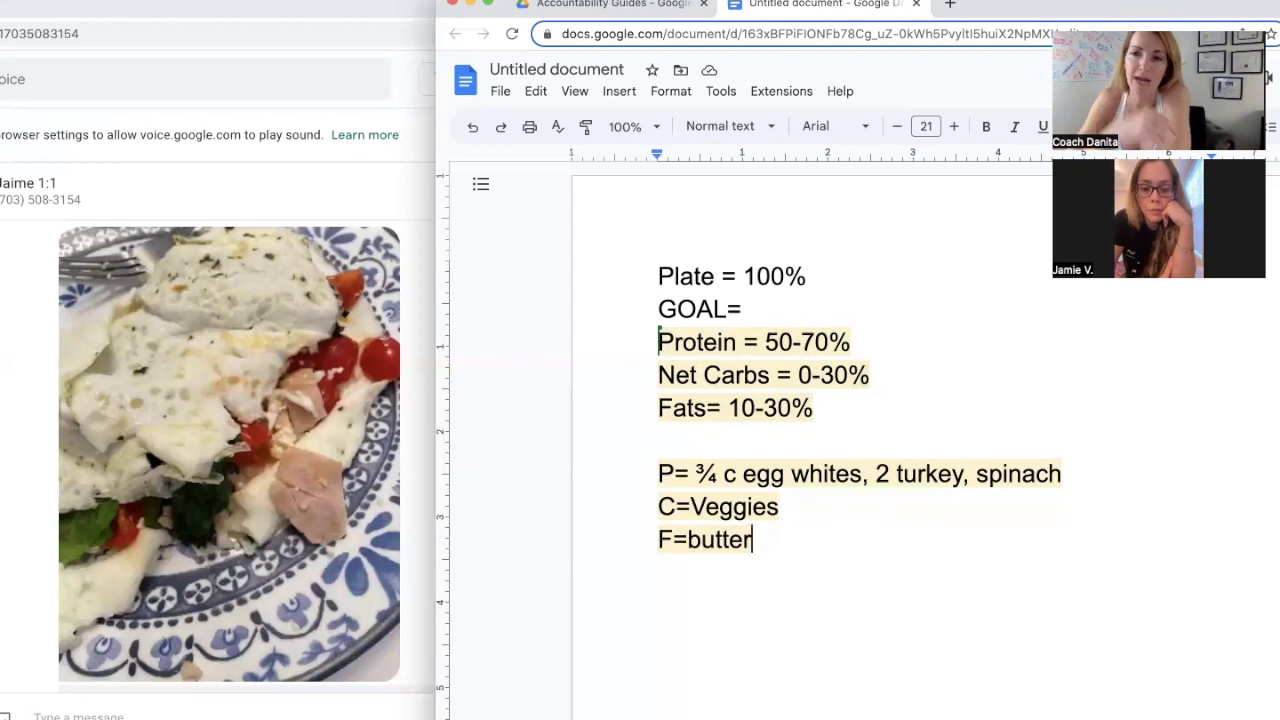
Step: Rewrite the carb line as "Carb - Fiber= Netcarb =", removing the word "Veggies" from its end
left_click(673, 507)
type("a")
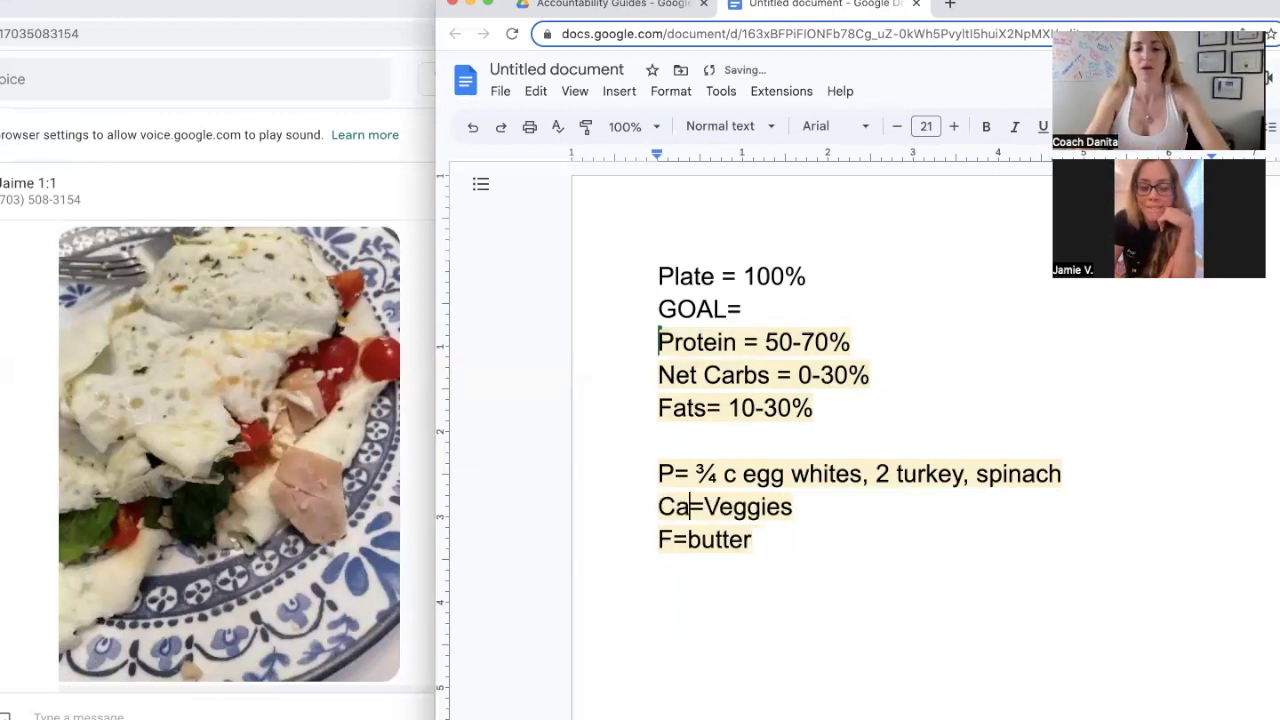
type("rb - ")
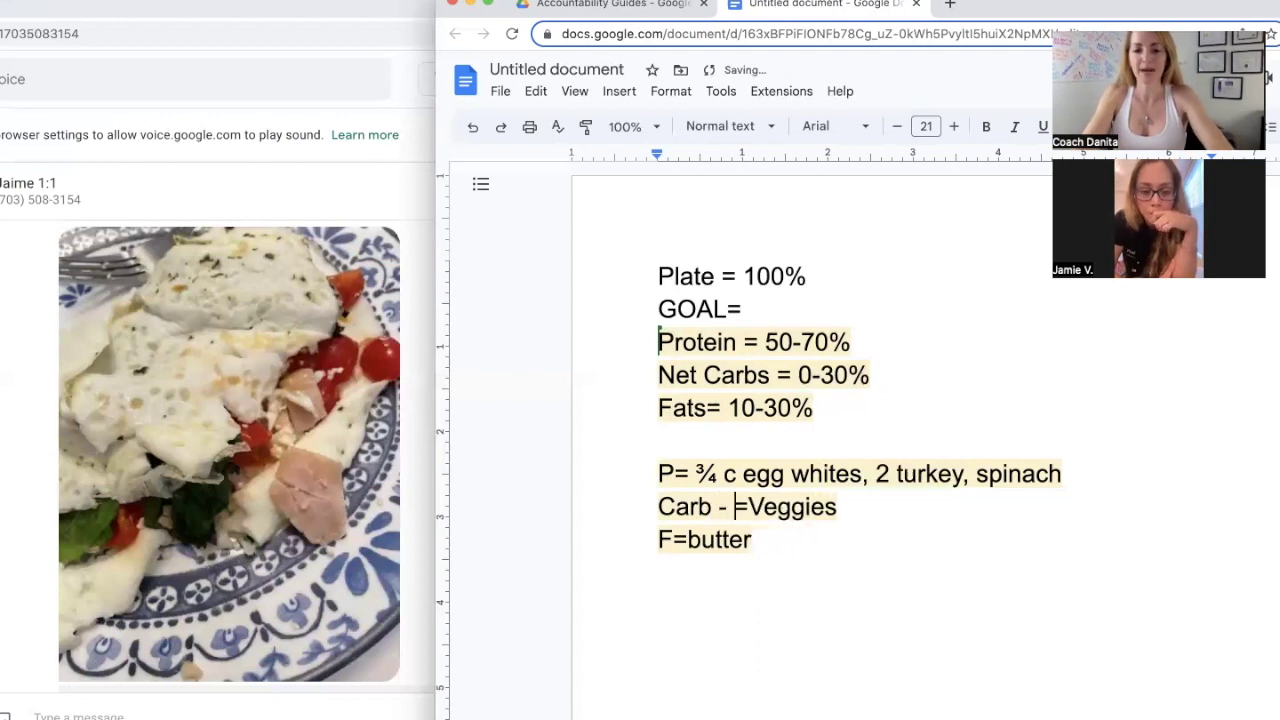
type("Fiber= ")
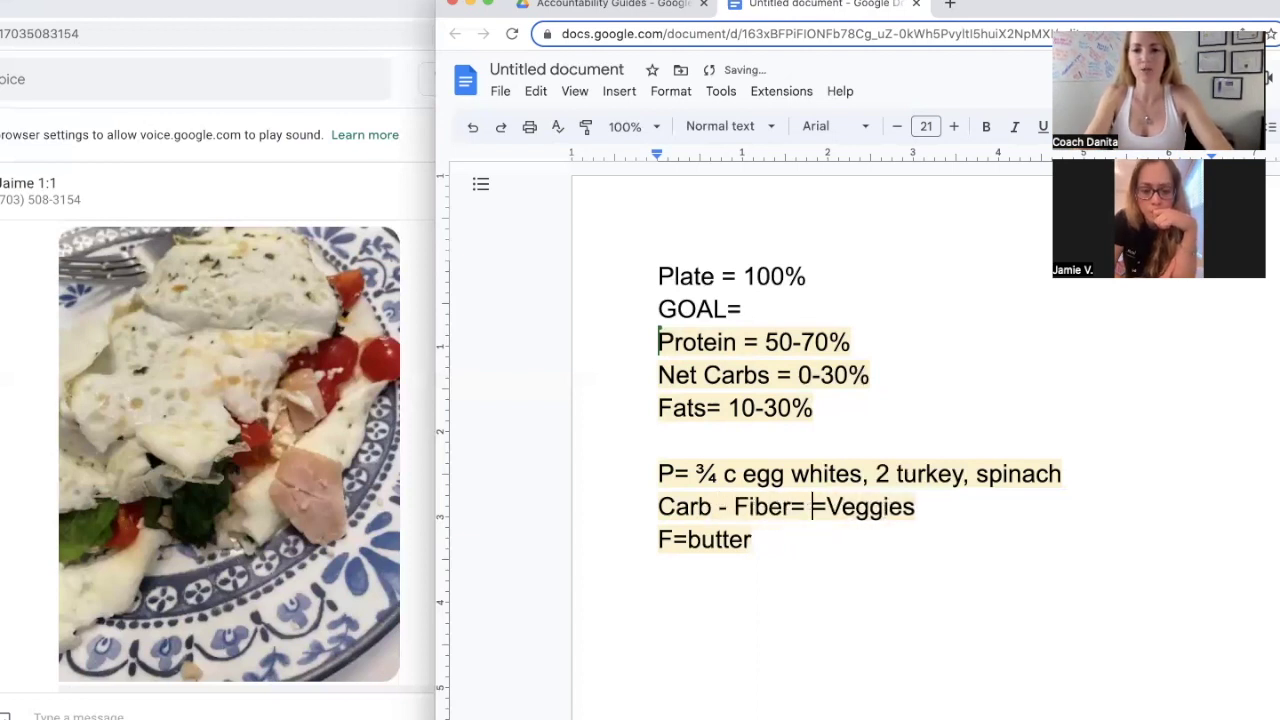
type("Netcarb")
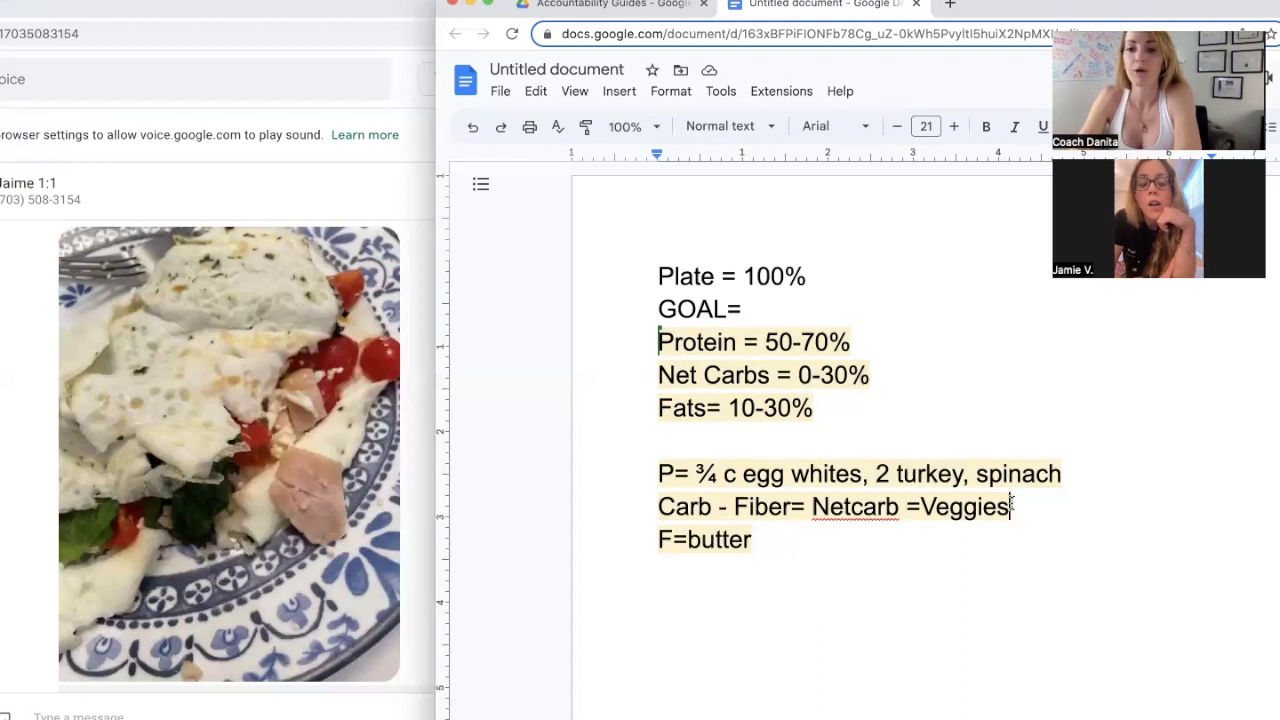
left_click_drag(1012, 507, 918, 507)
key("BackSpace")
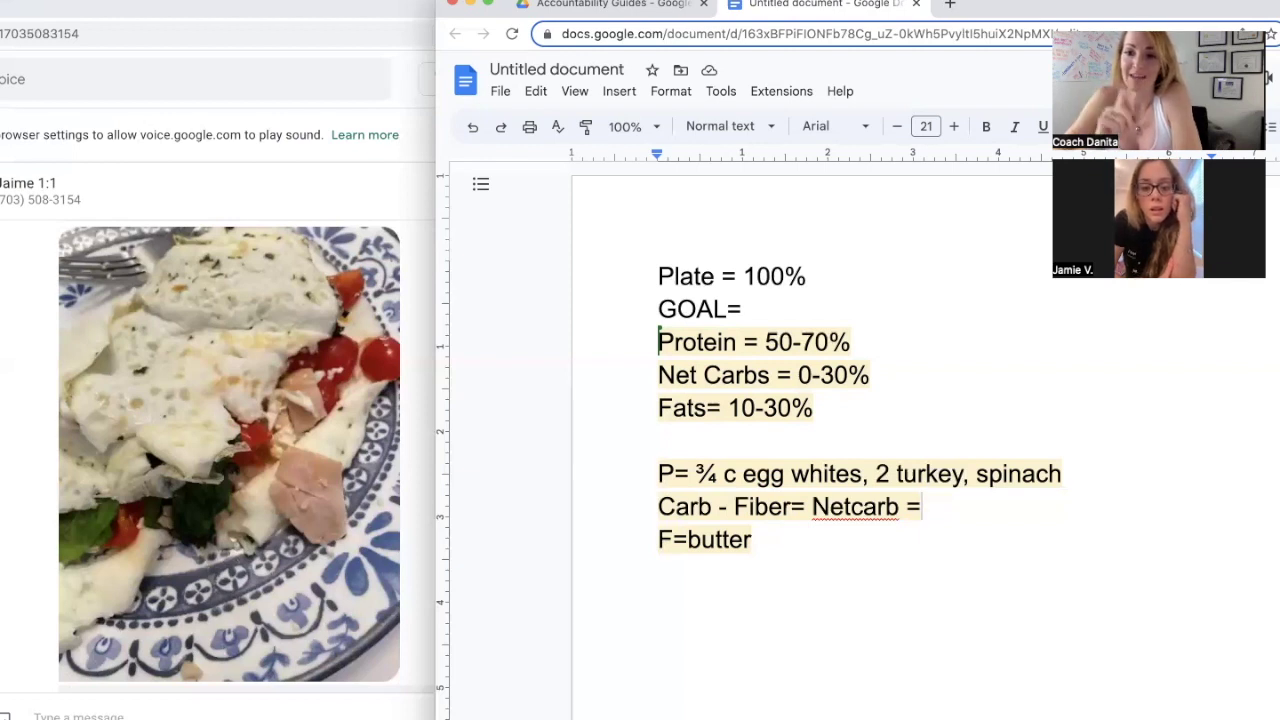
Step: Append "= 80%" to the protein line and "5-10%" to the end of the net carb line
left_click(1078, 473)
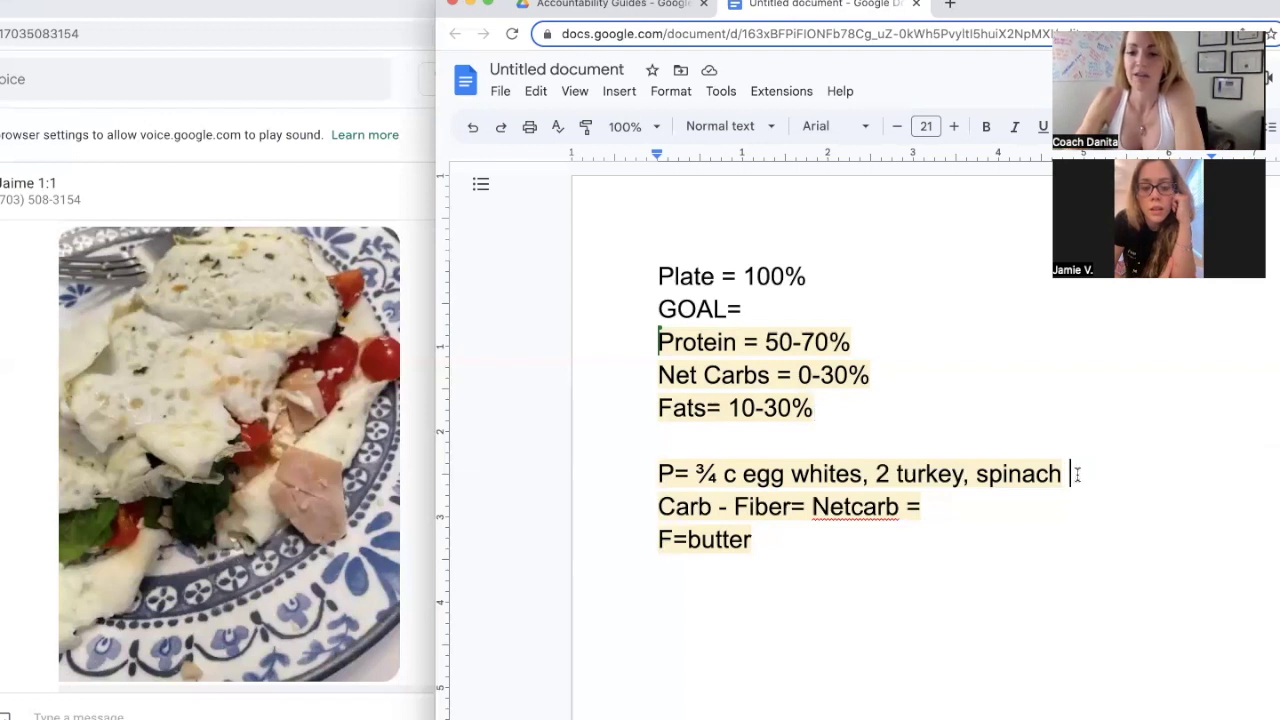
type("=")
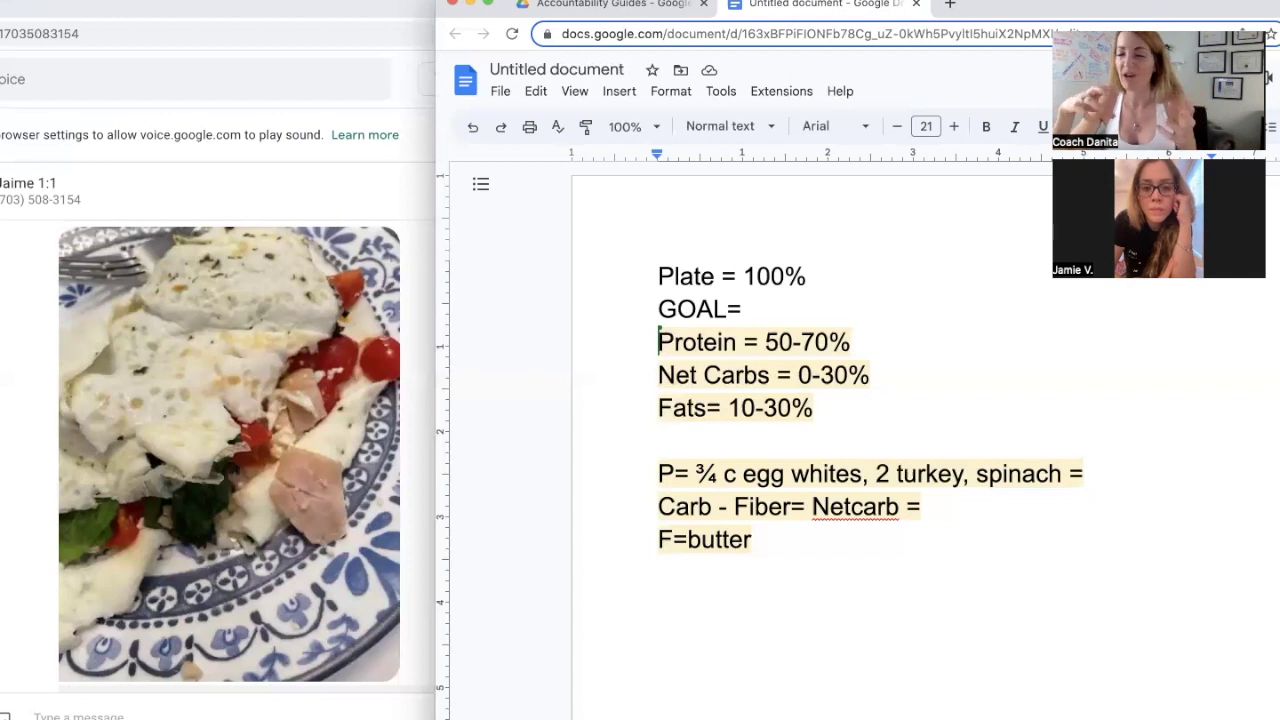
type("80")
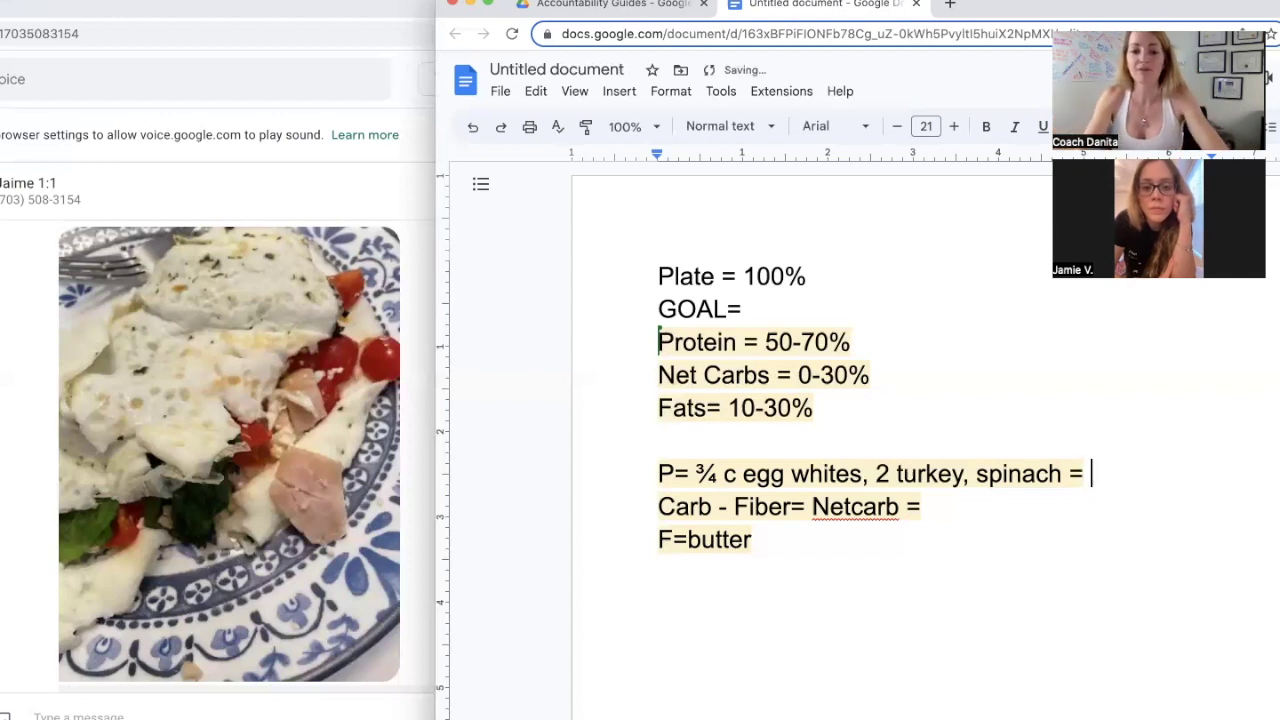
type("%")
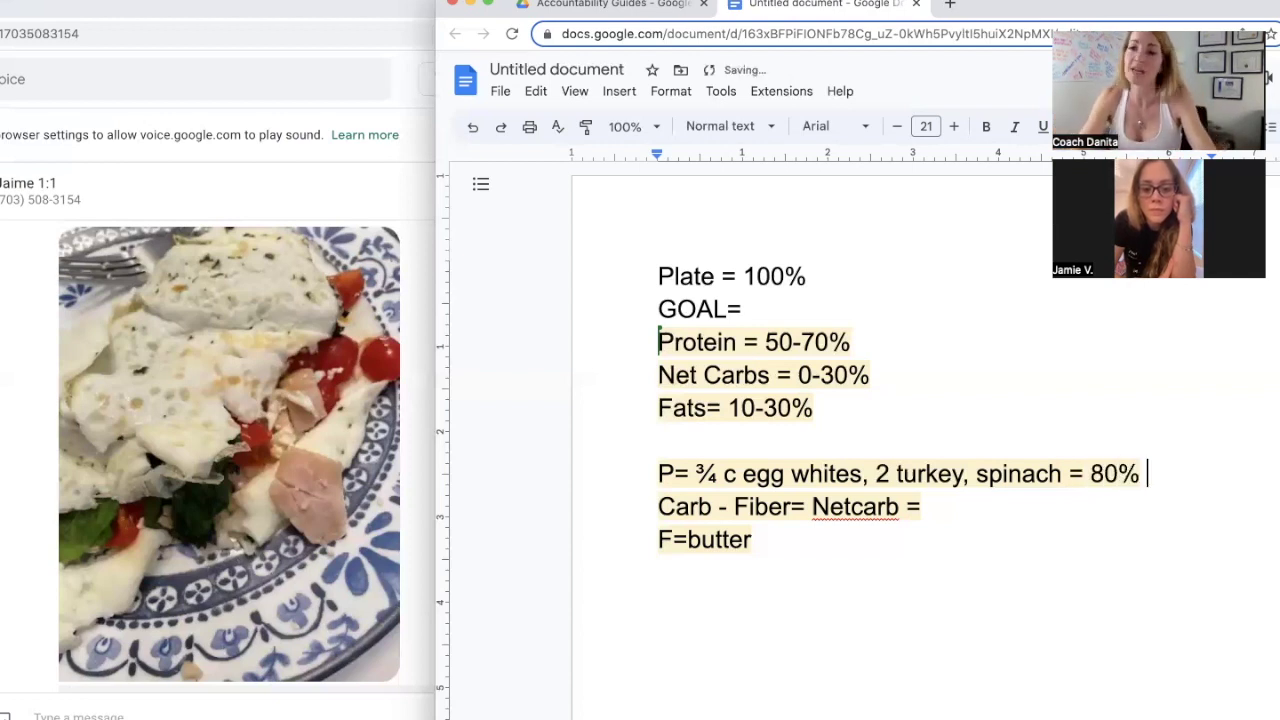
left_click(1020, 515)
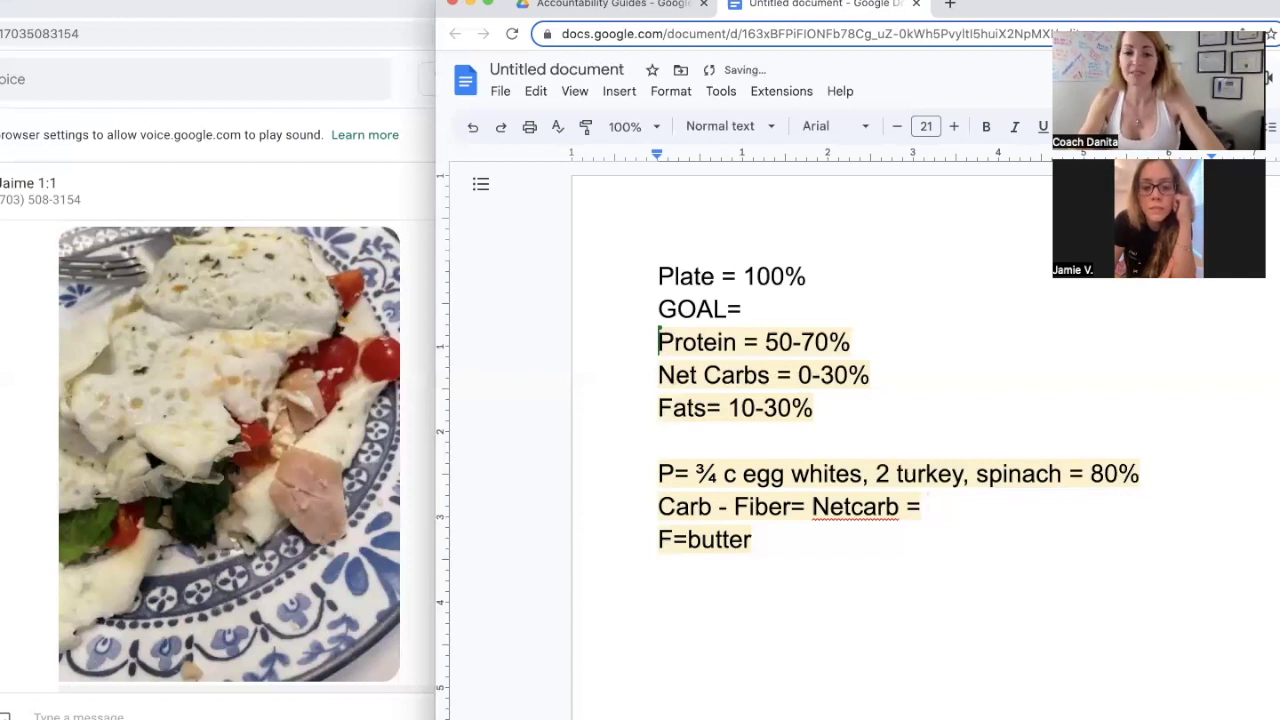
type("5-")
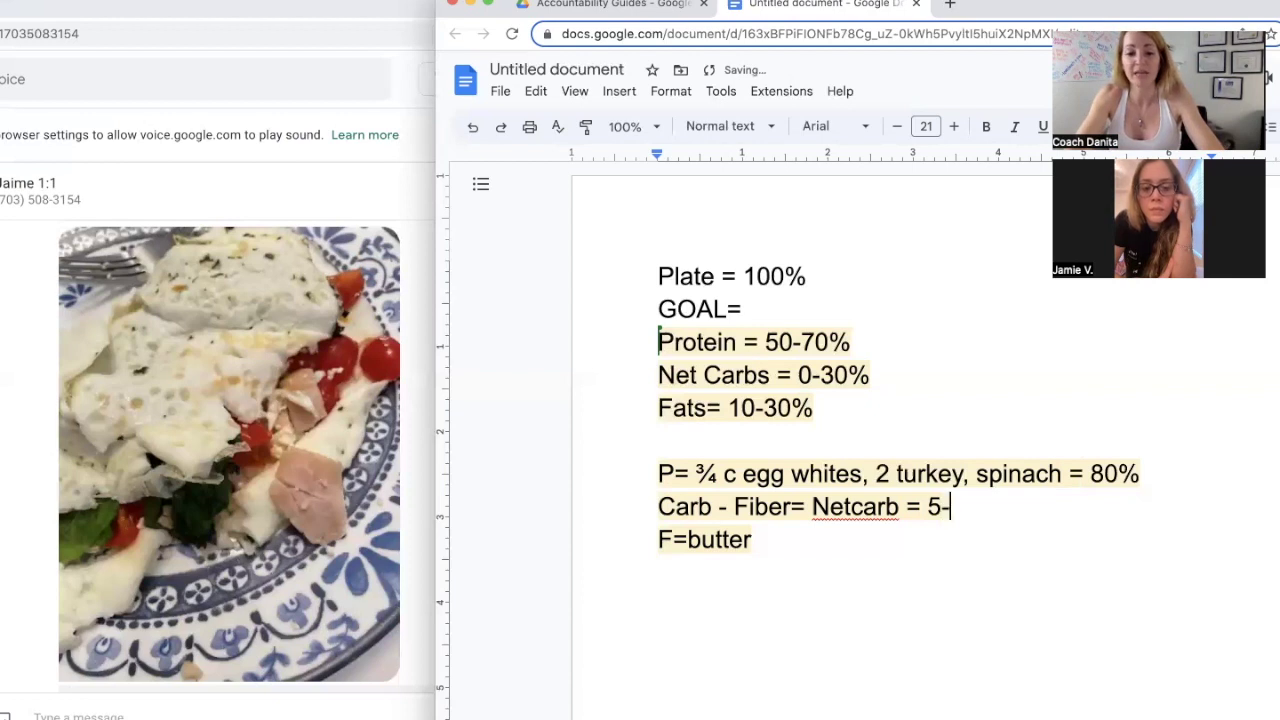
type("10%")
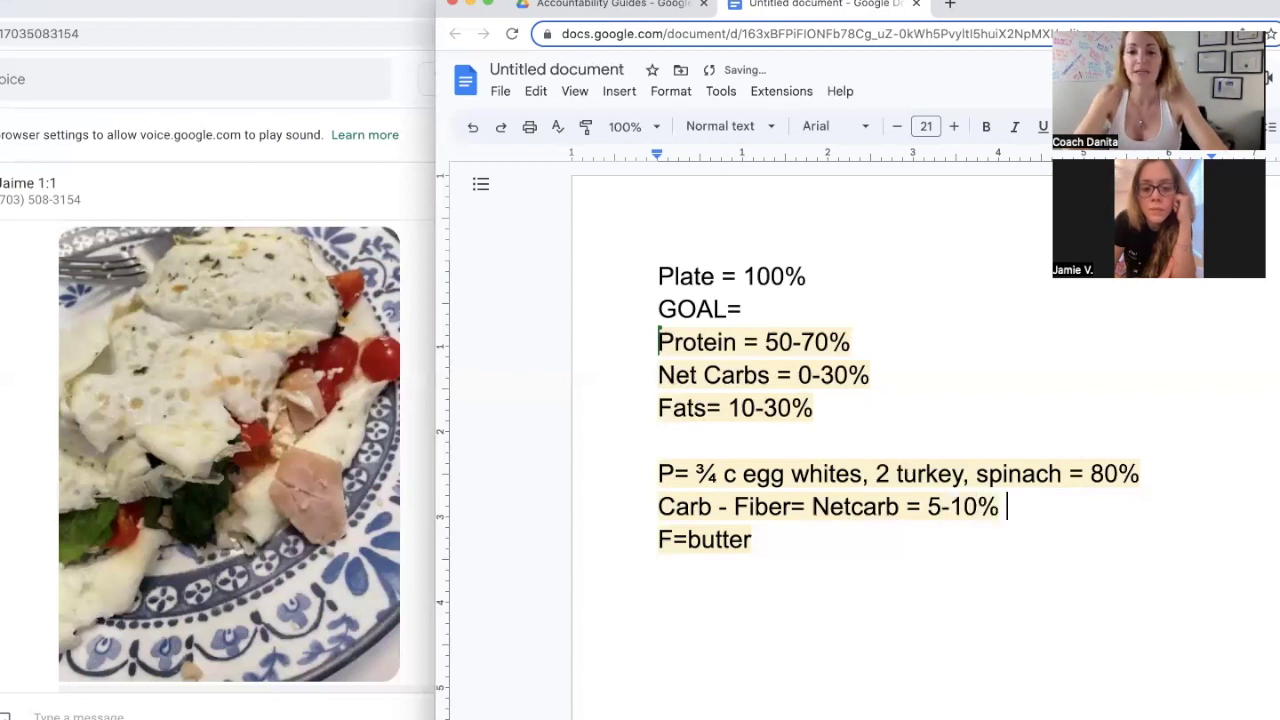
Step: Append "= 5-10%" to the butter line as the meal's fat share
left_click(976, 537)
type("= ")
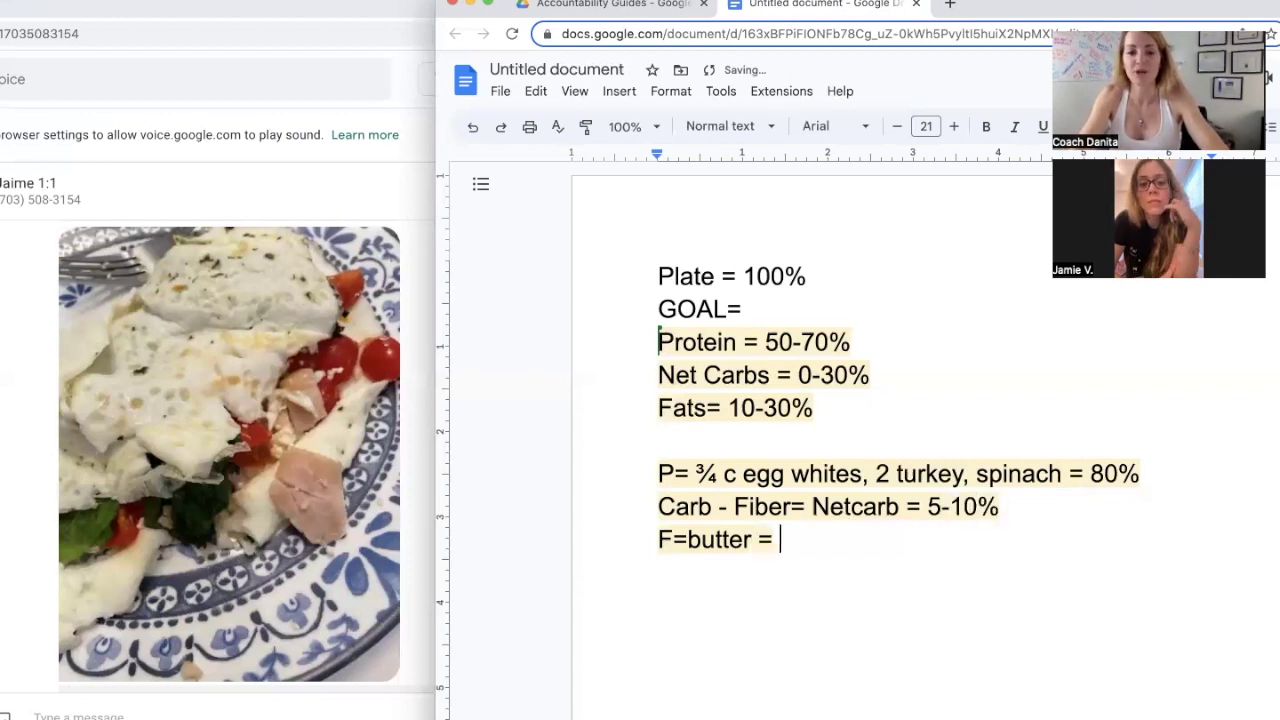
type("5-10")
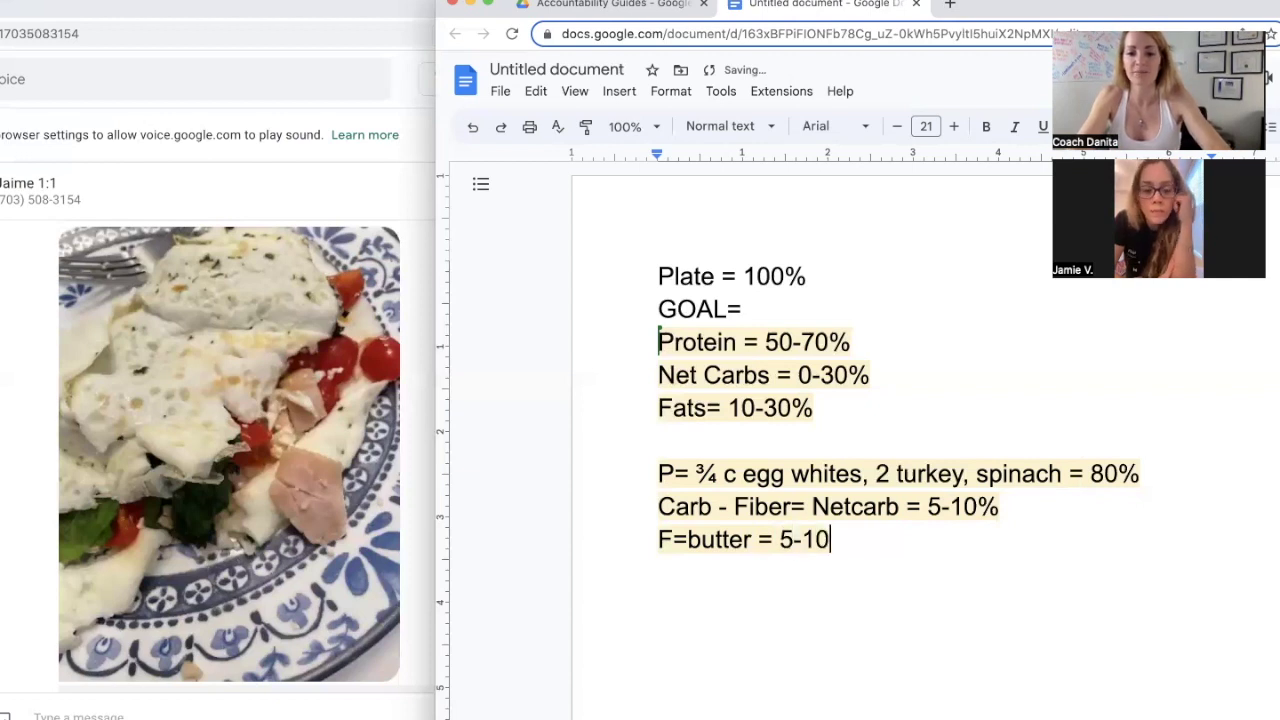
key("BackSpace")
type("0%")
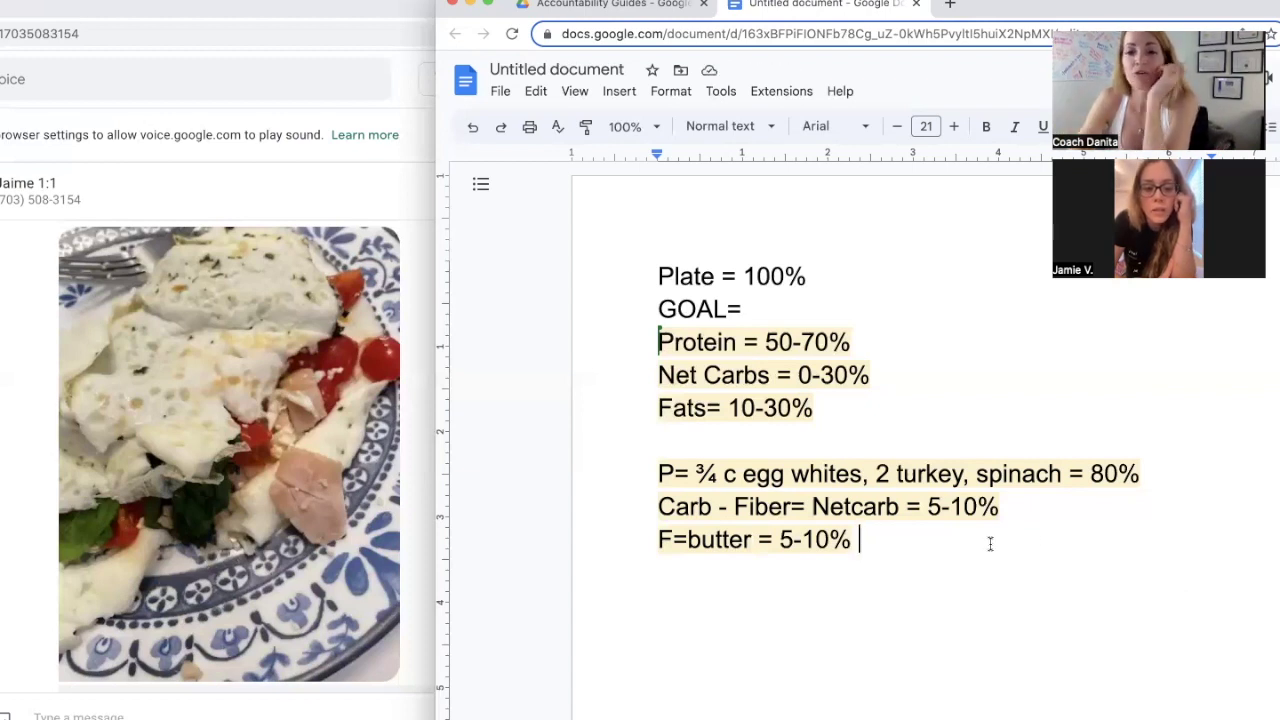
Step: Change the upper end of the protein goal range to 80%
left_click_drag(851, 340, 765, 341)
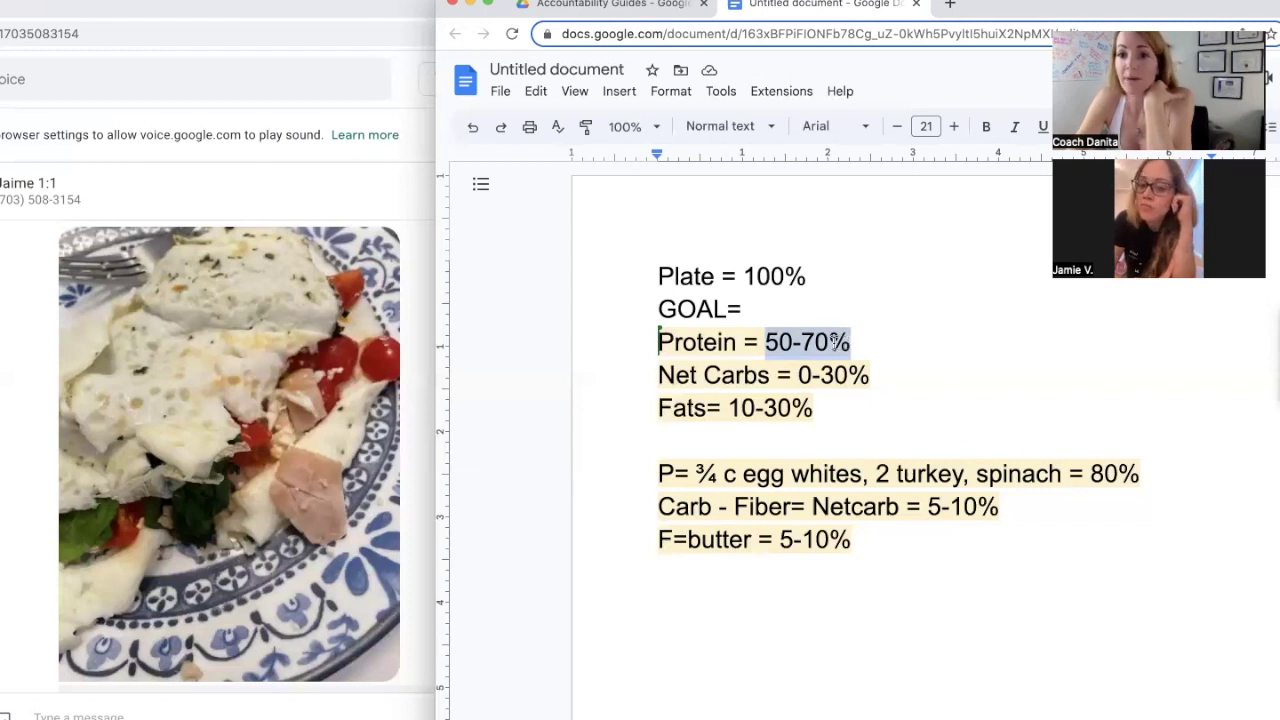
left_click(816, 342)
key("BackSpace")
type("8")
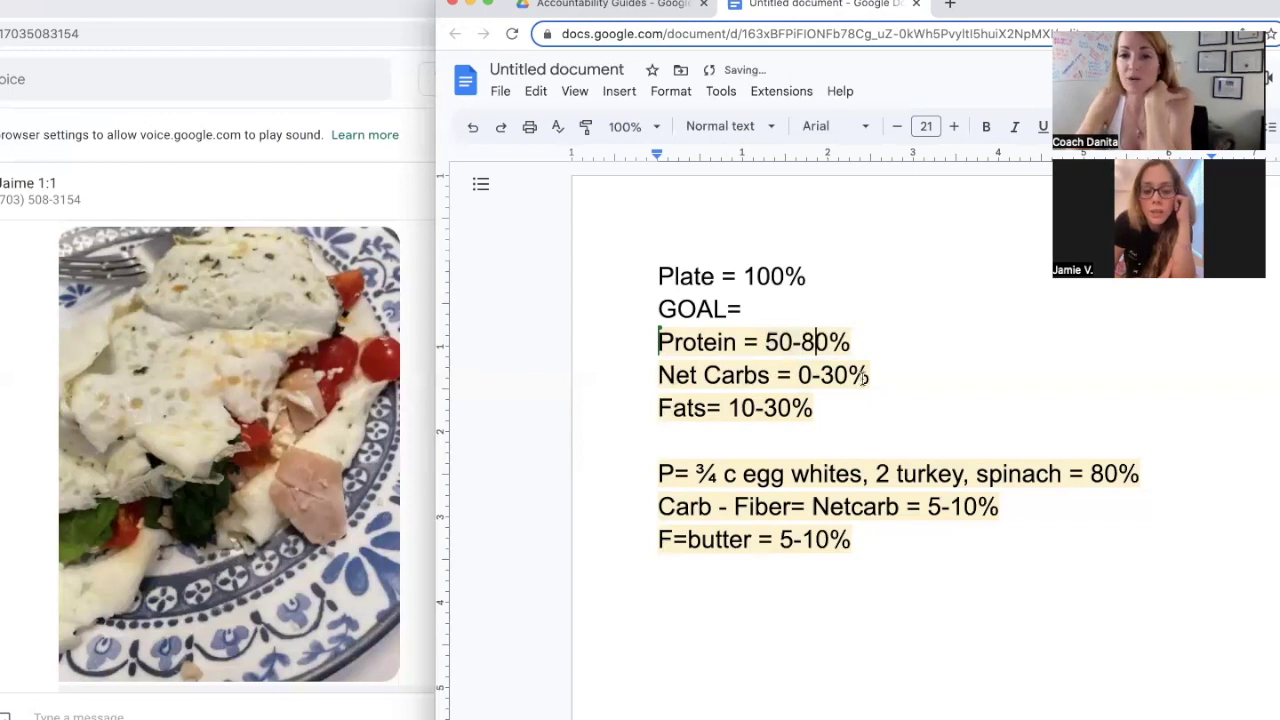
Step: Add "+" after the protein goal percentage and set the upper end of its range to 70%
left_click(853, 342)
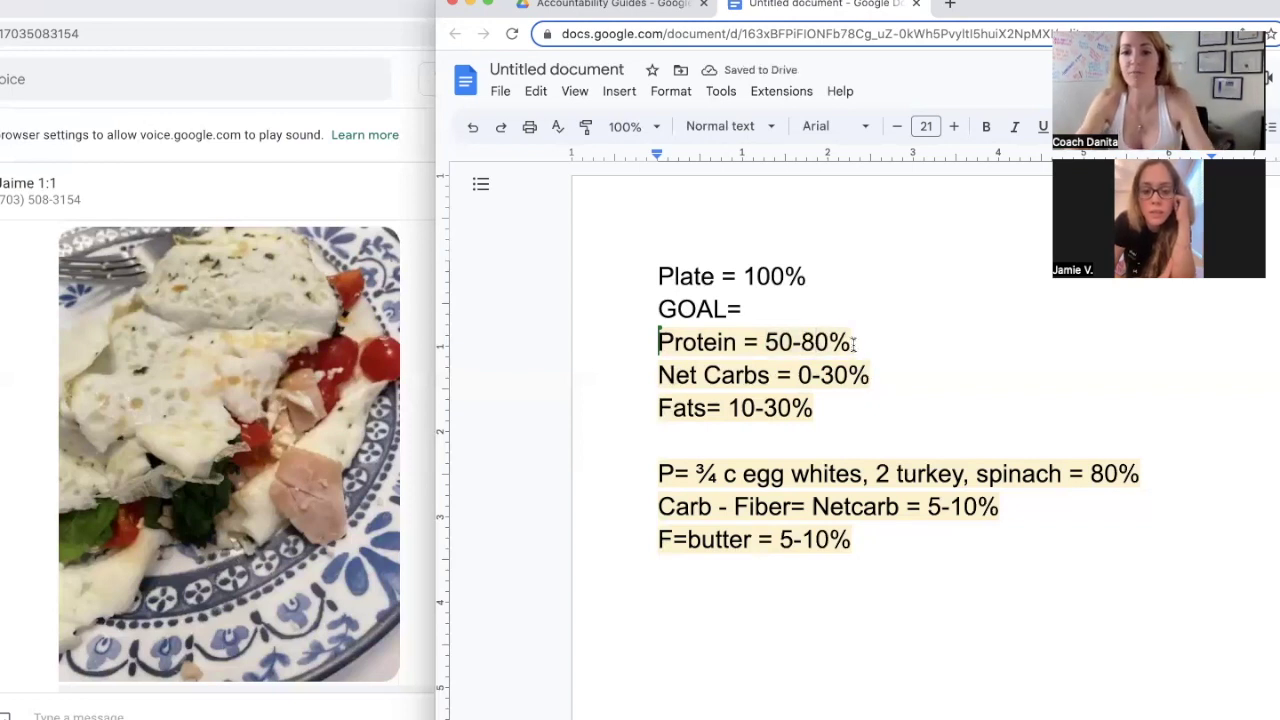
type("+")
left_click(817, 342)
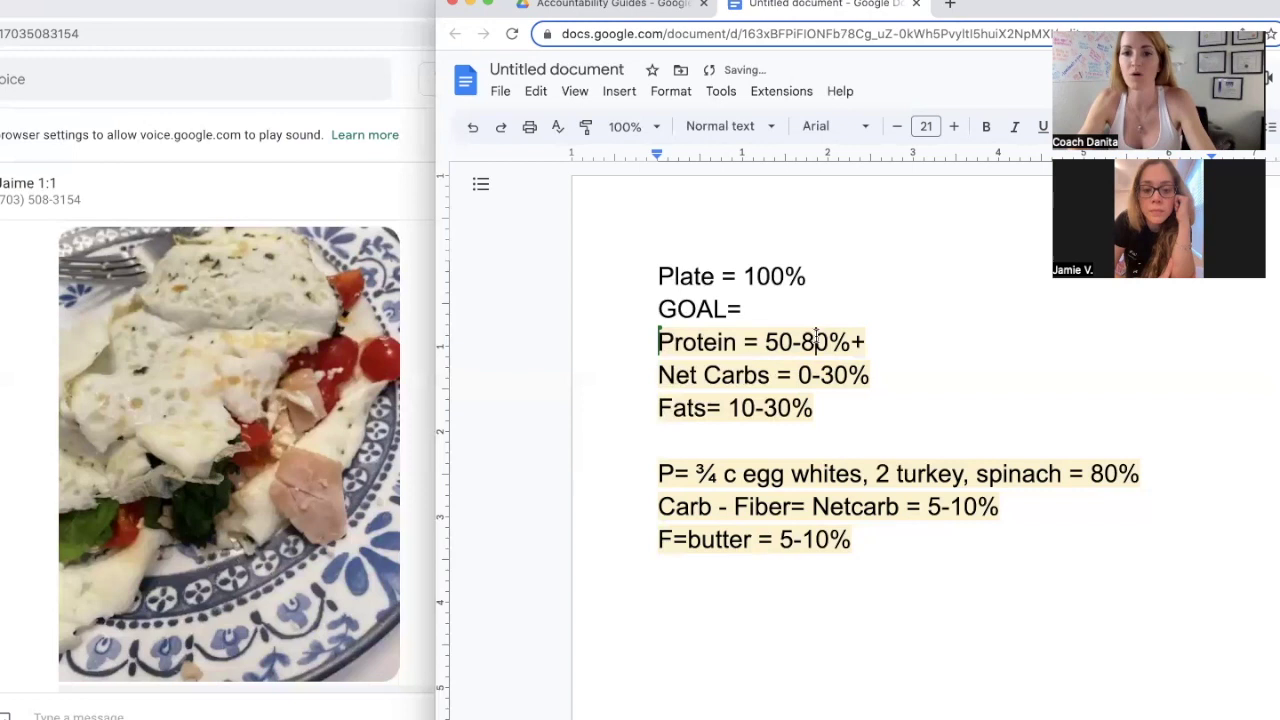
key("BackSpace")
type("7")
Step: Compare the meal's net carb and fat percentages with the corresponding goal ranges
left_click(883, 374)
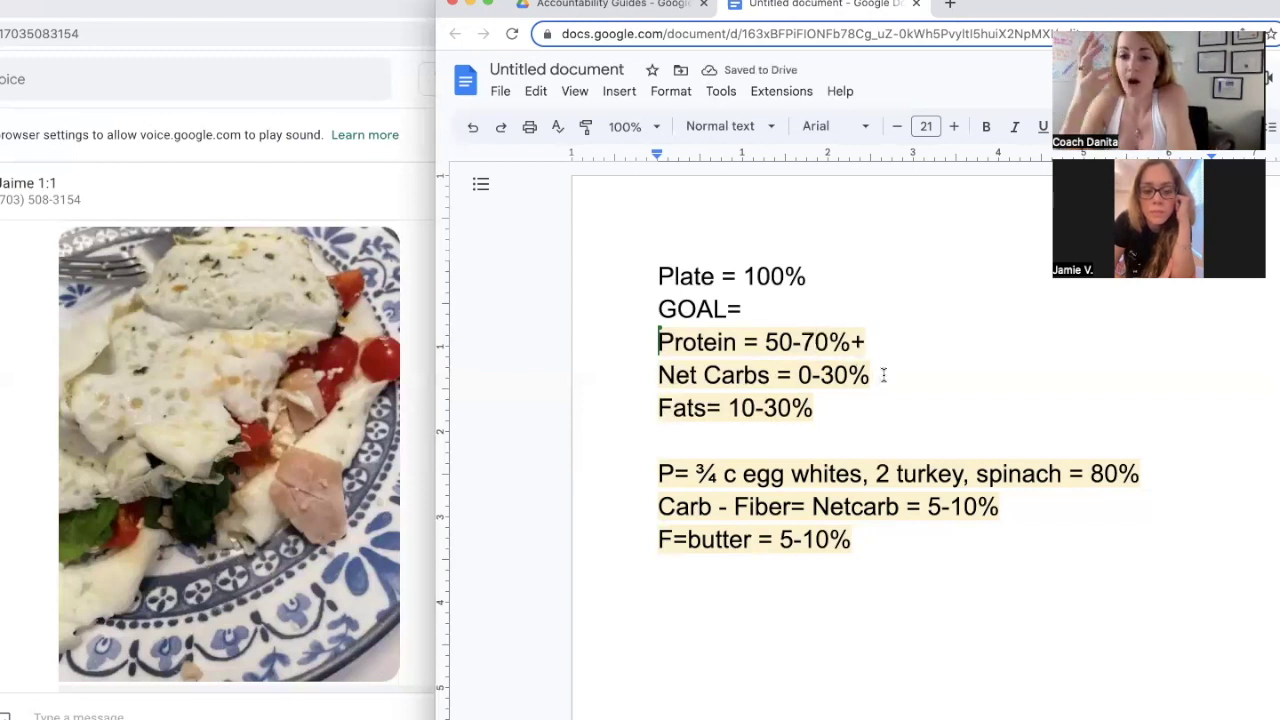
left_click_drag(1013, 513, 927, 508)
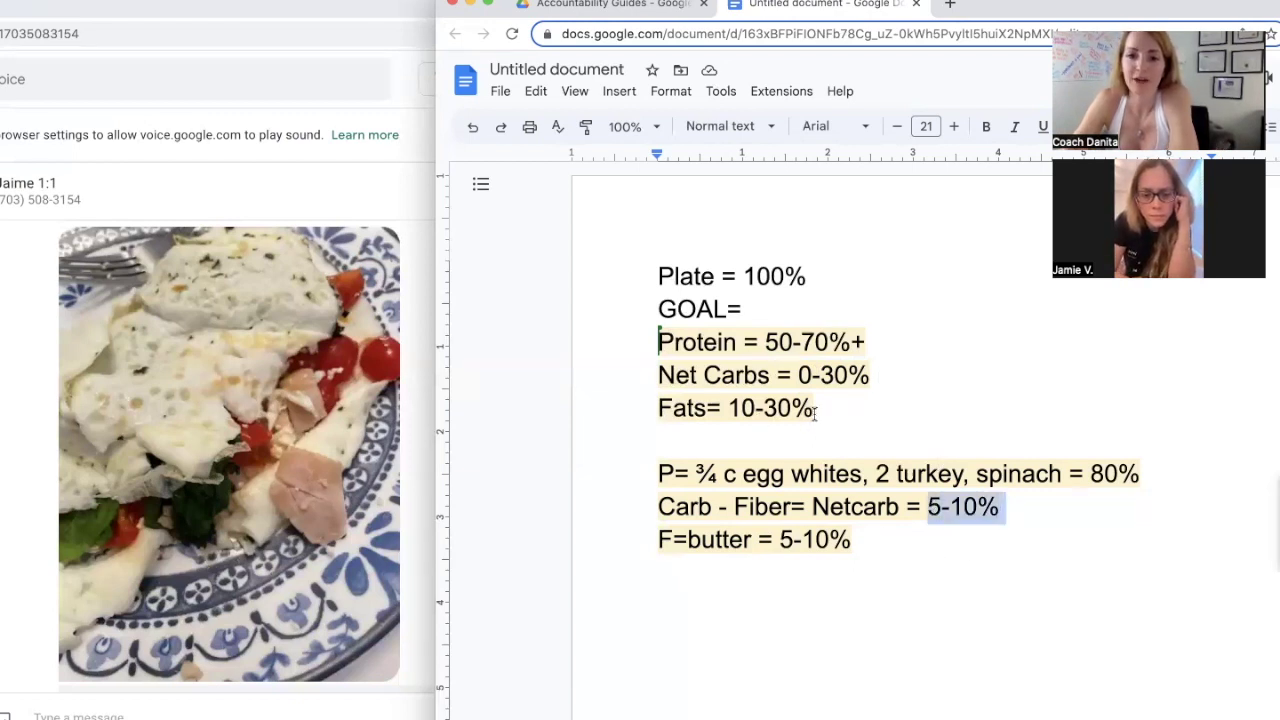
left_click_drag(814, 410, 728, 410)
left_click_drag(851, 541, 778, 541)
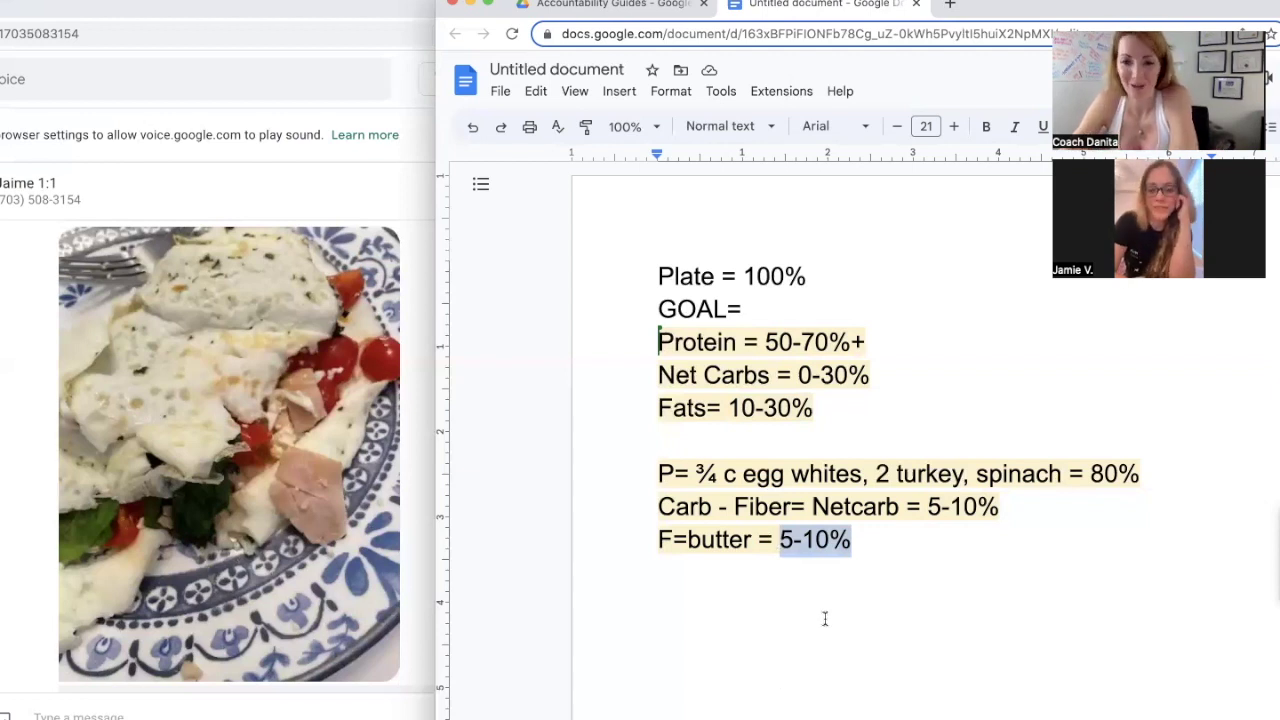
Step: Delete the meal's three-line macro breakdown below the goals and find the RXBAR protein bar photo in the message thread
left_click_drag(823, 614, 654, 474)
key("BackSpace")
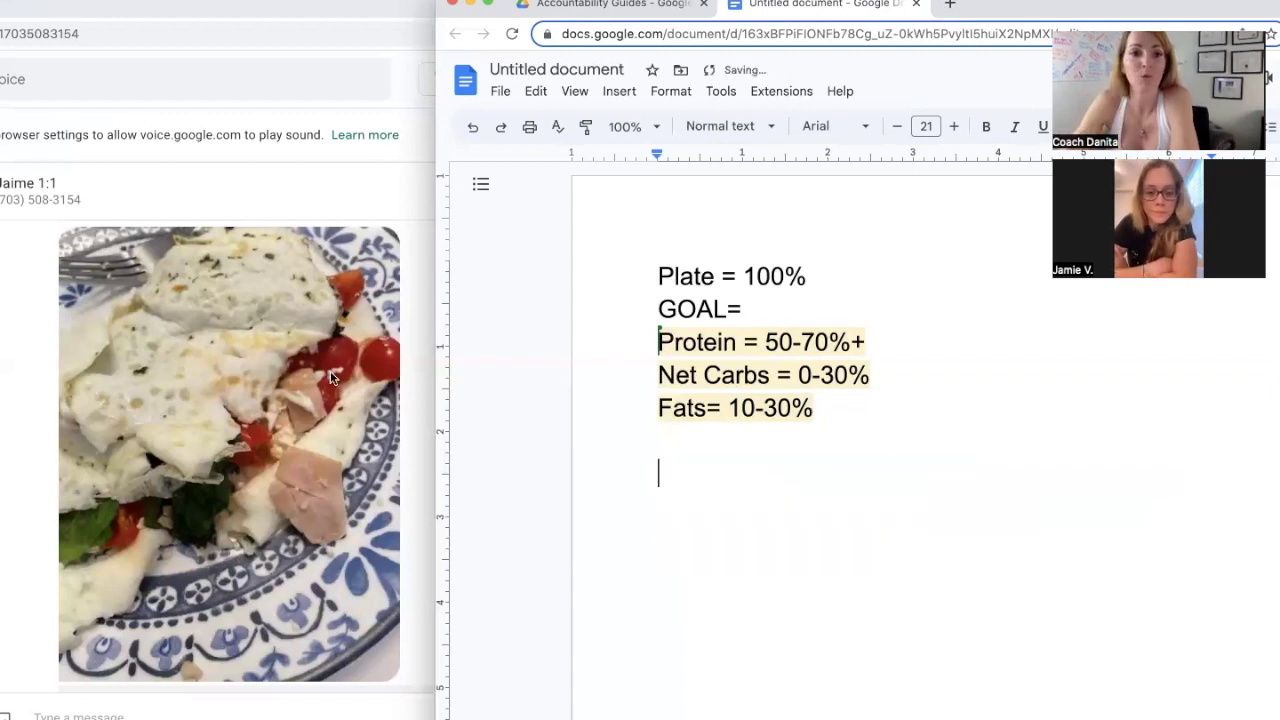
scroll(333, 378, "up", 2)
scroll(333, 378, "up", 5)
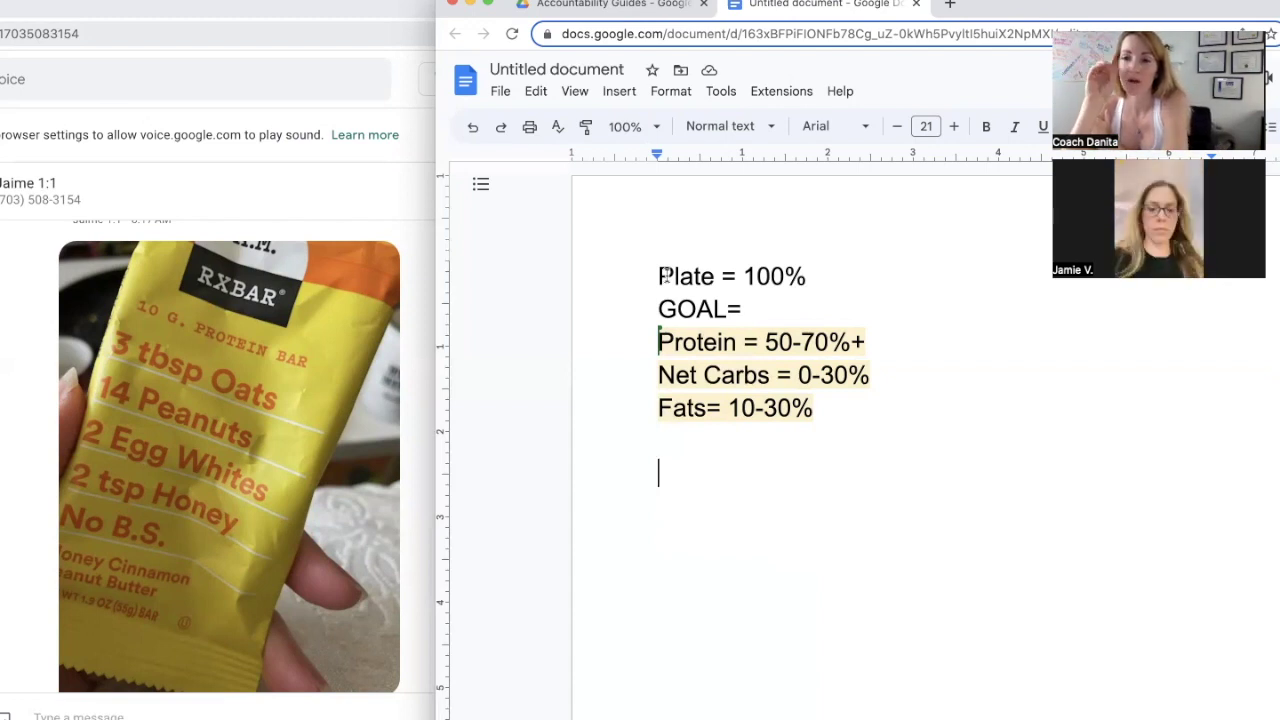
Step: Enter the bar's protein line "p= 10g" below the goals and start a new line
type("p")
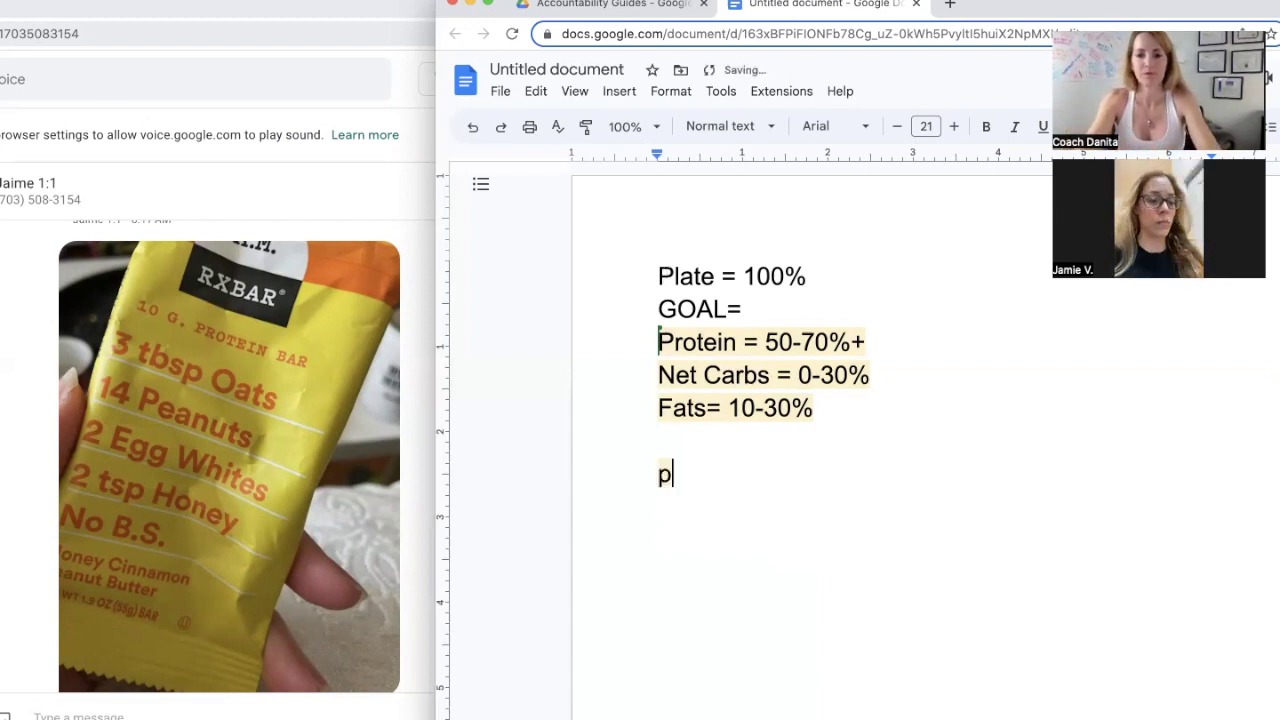
type("-")
key("BackSpace")
type("= ")
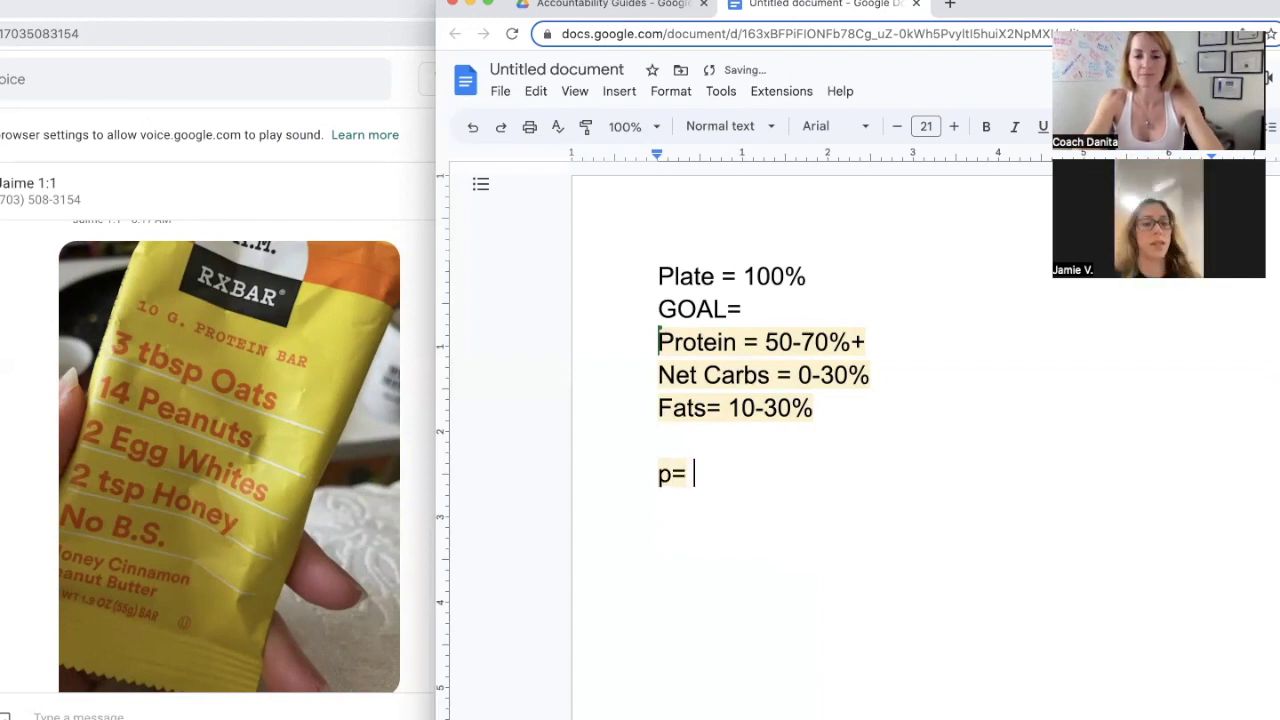
type("10g")
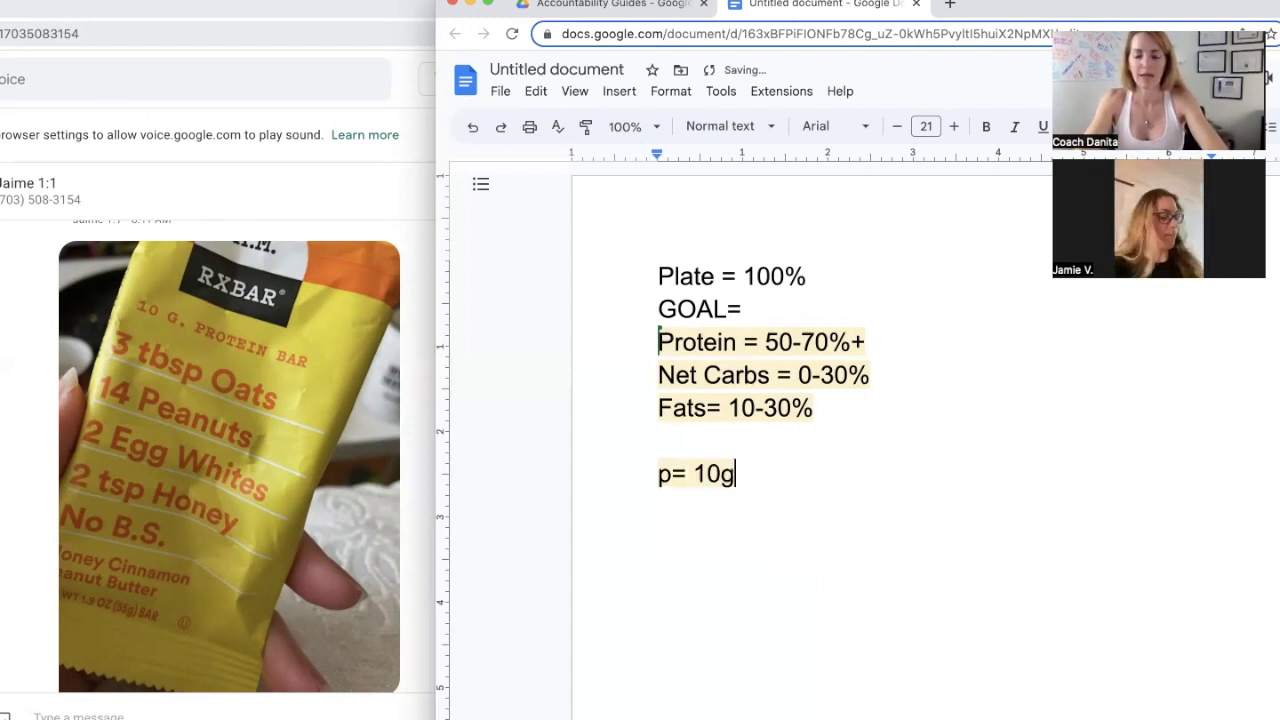
key("Return")
Step: Enter the bar's net carb calculation "C-29-4 = 25g" under the protein line and start a new line
type("c")
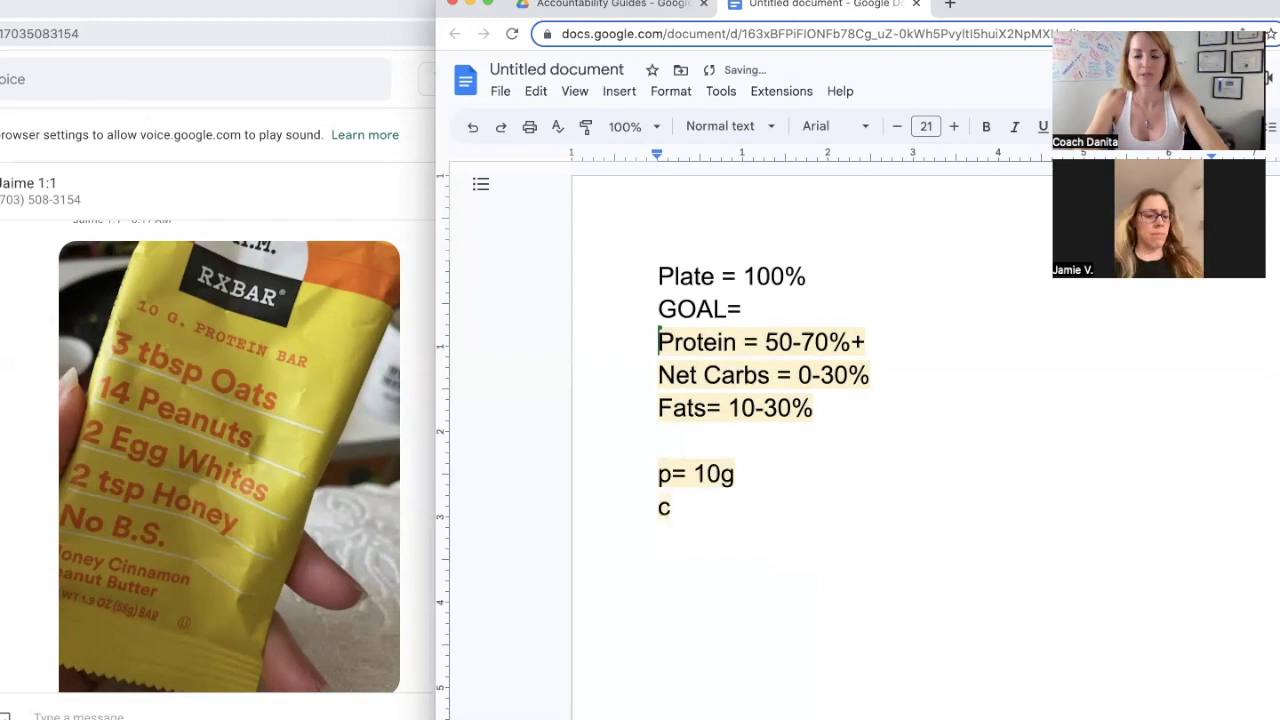
type("-")
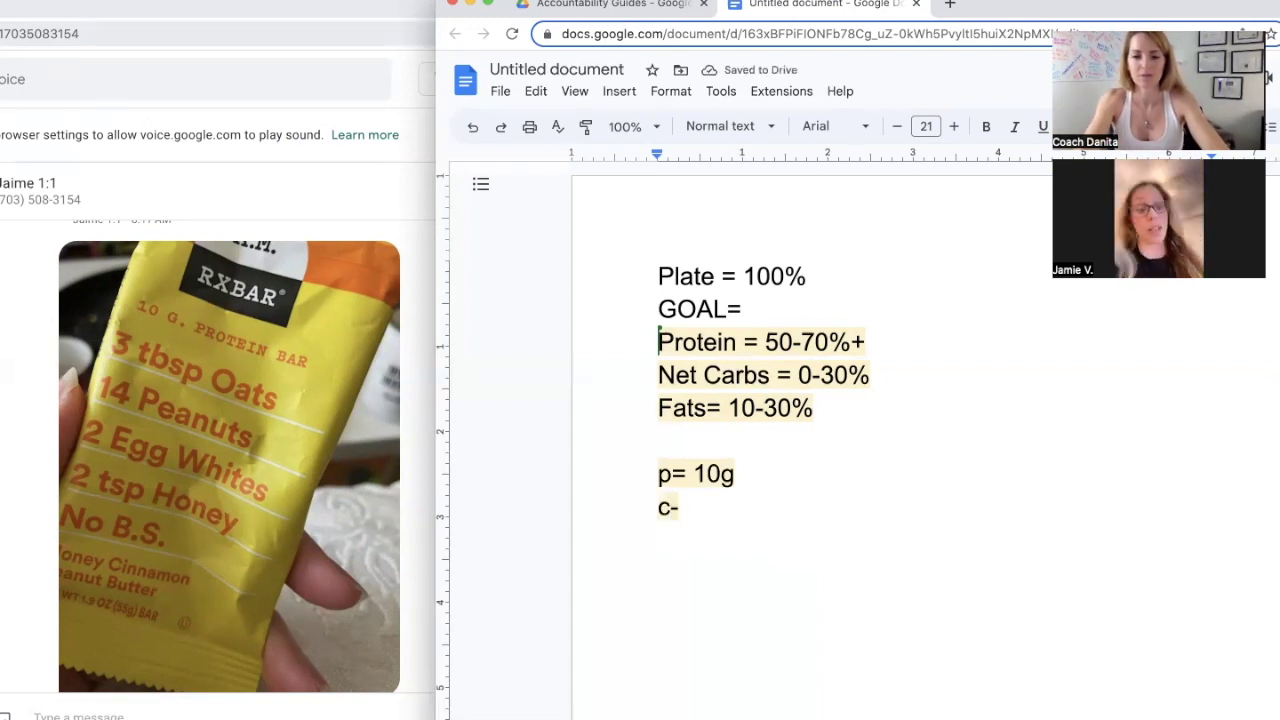
type("29")
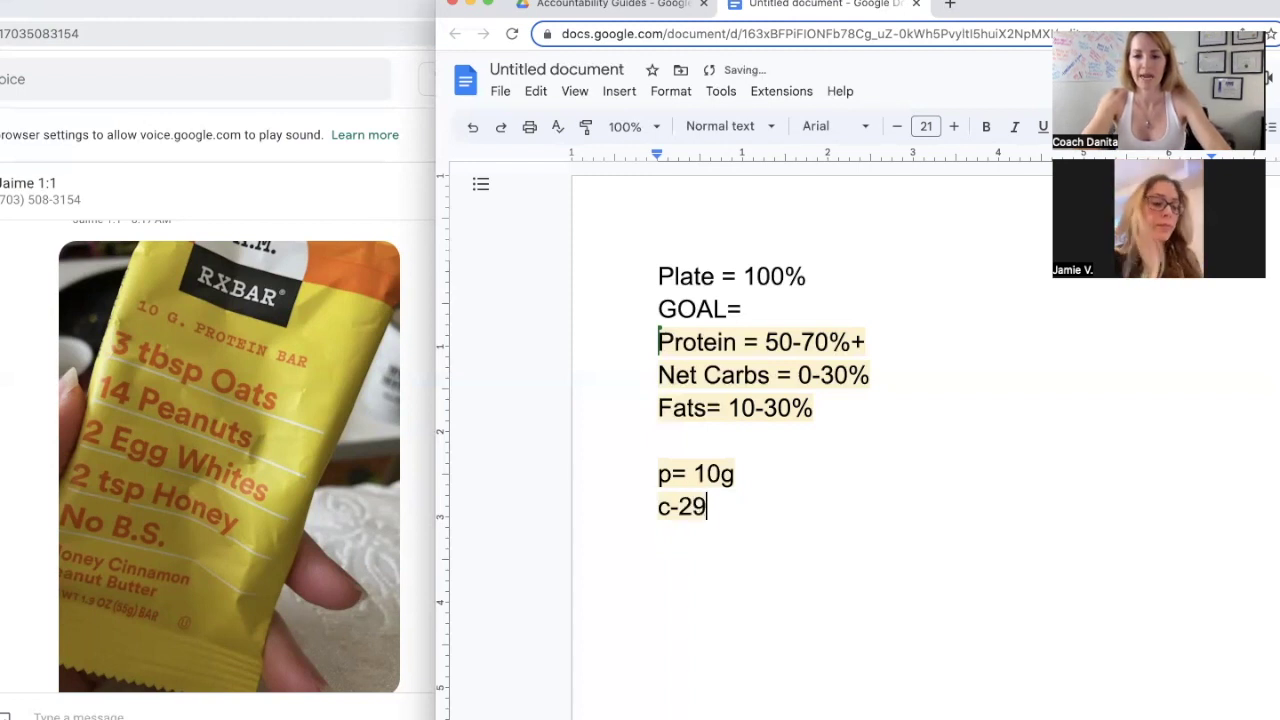
type("-")
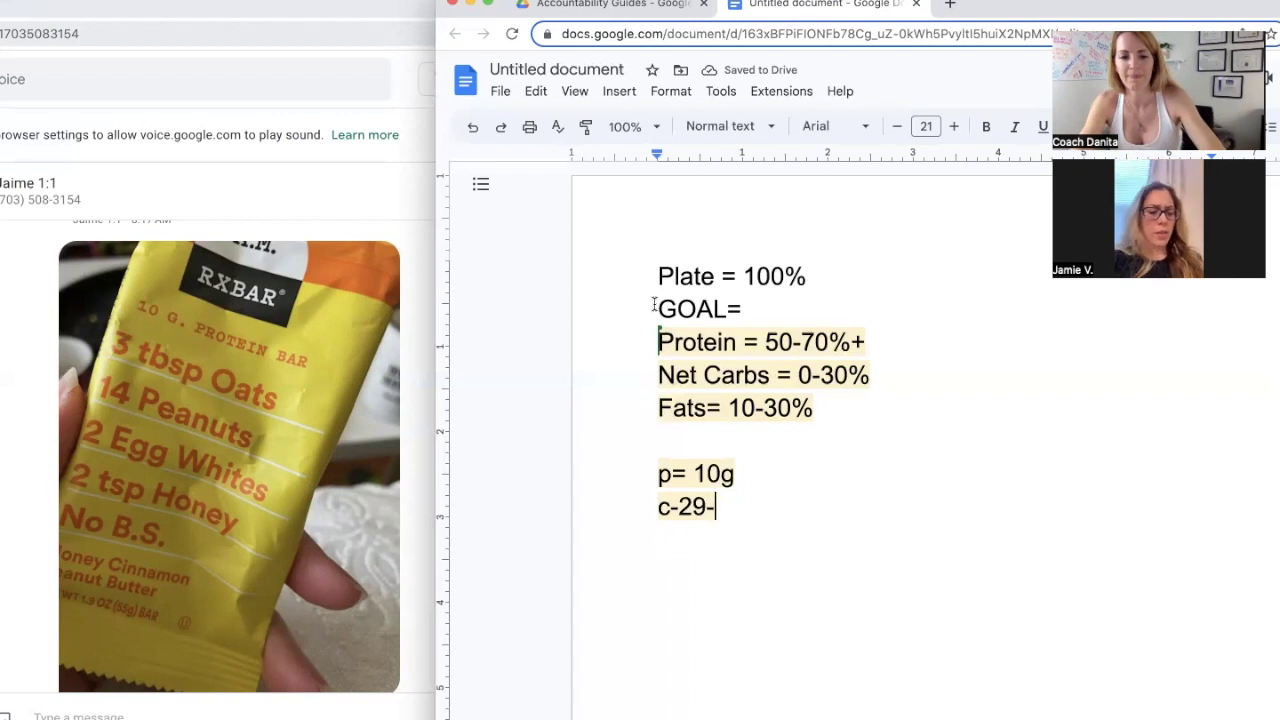
type("4")
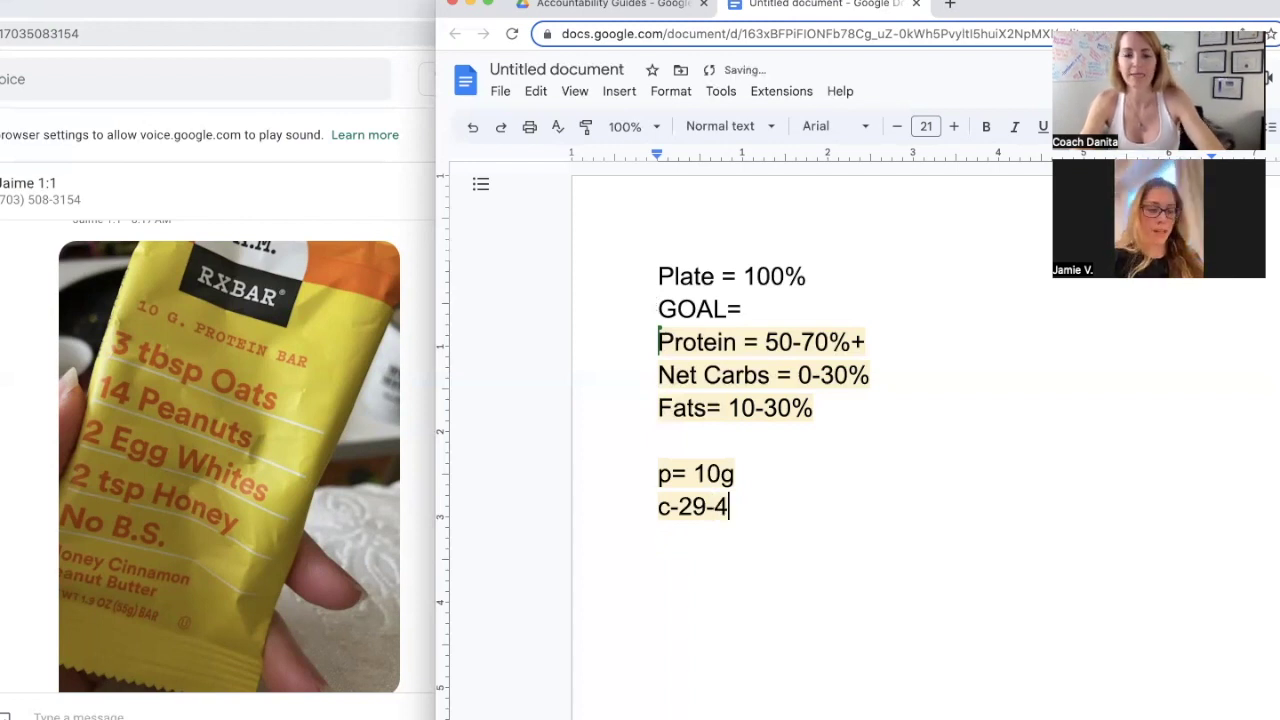
type(" = ")
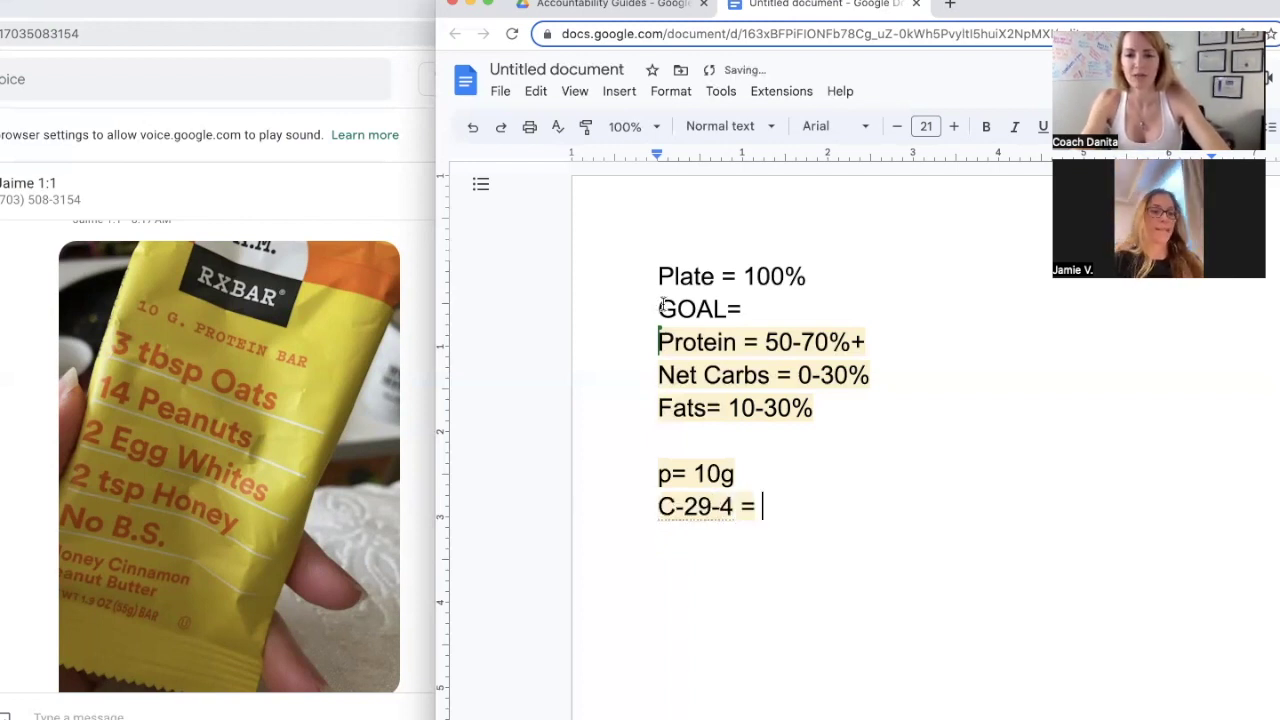
type("25")
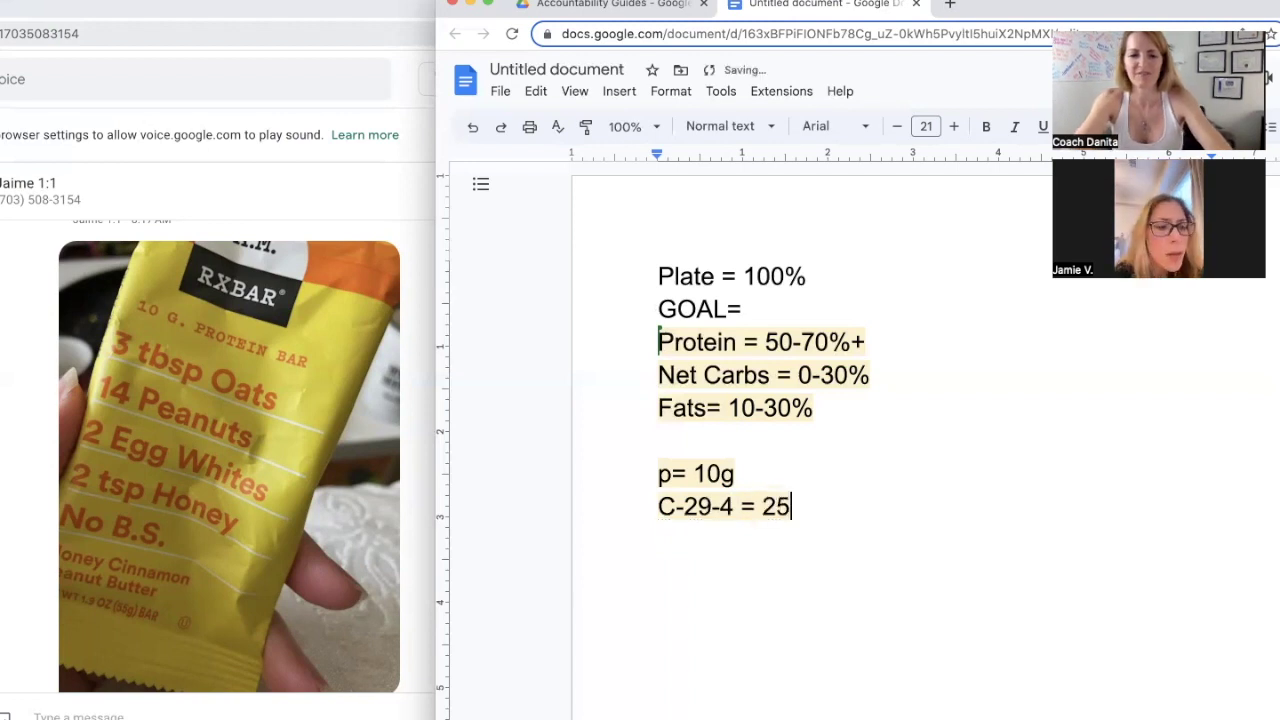
type("g")
key("Return")
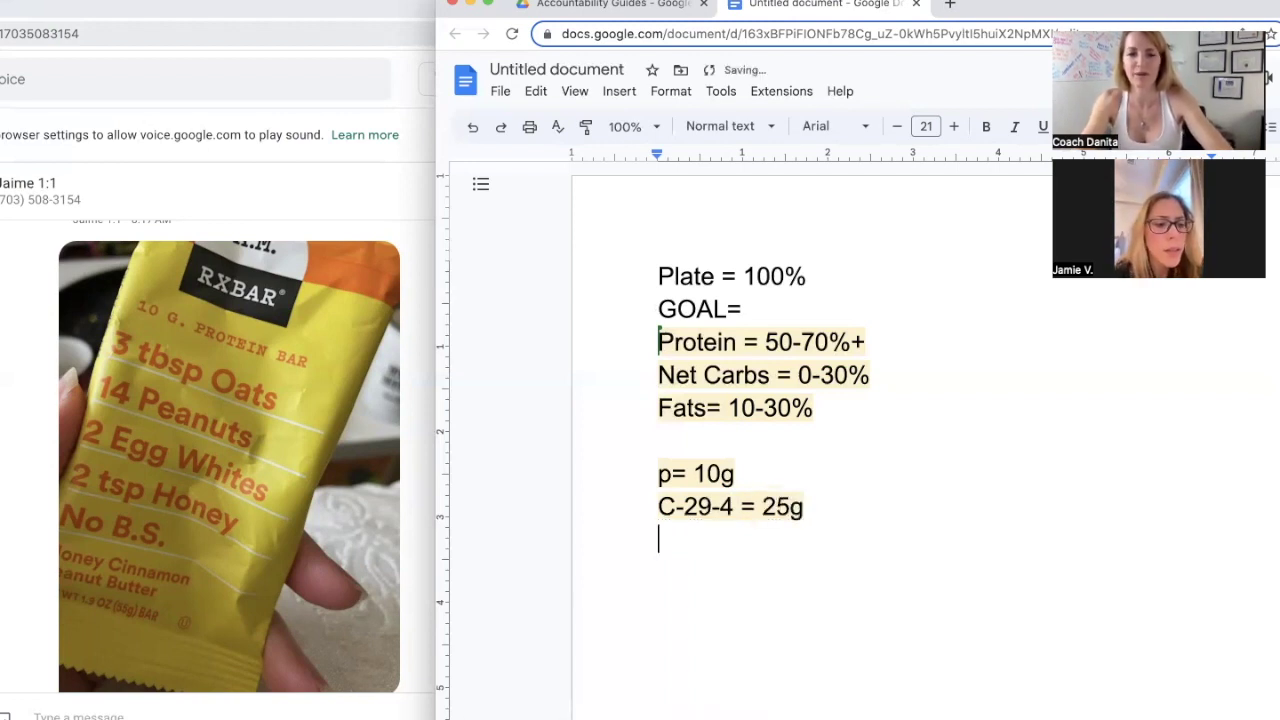
Step: Start the fat line with "f" and change the net carb line's initial letter to lowercase "c"
type("f")
left_click(673, 506)
key("BackSpace")
type("f")
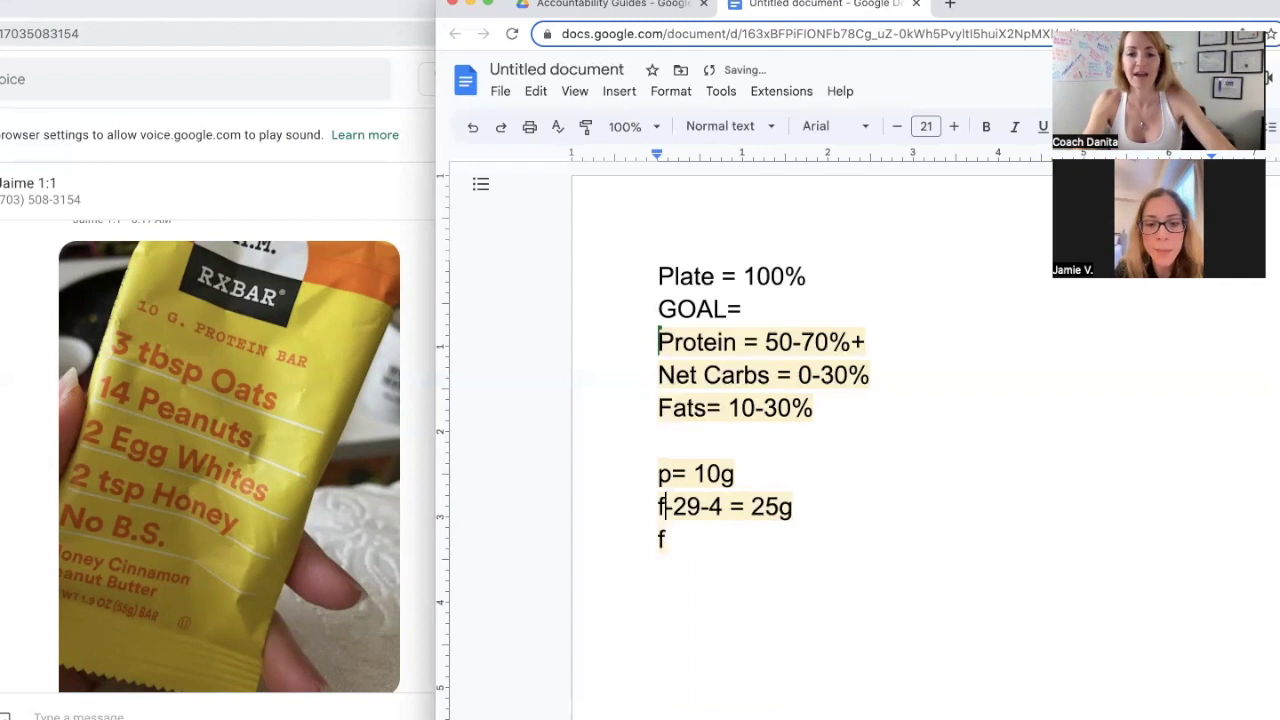
key("BackSpace")
type("c")
left_click(704, 526)
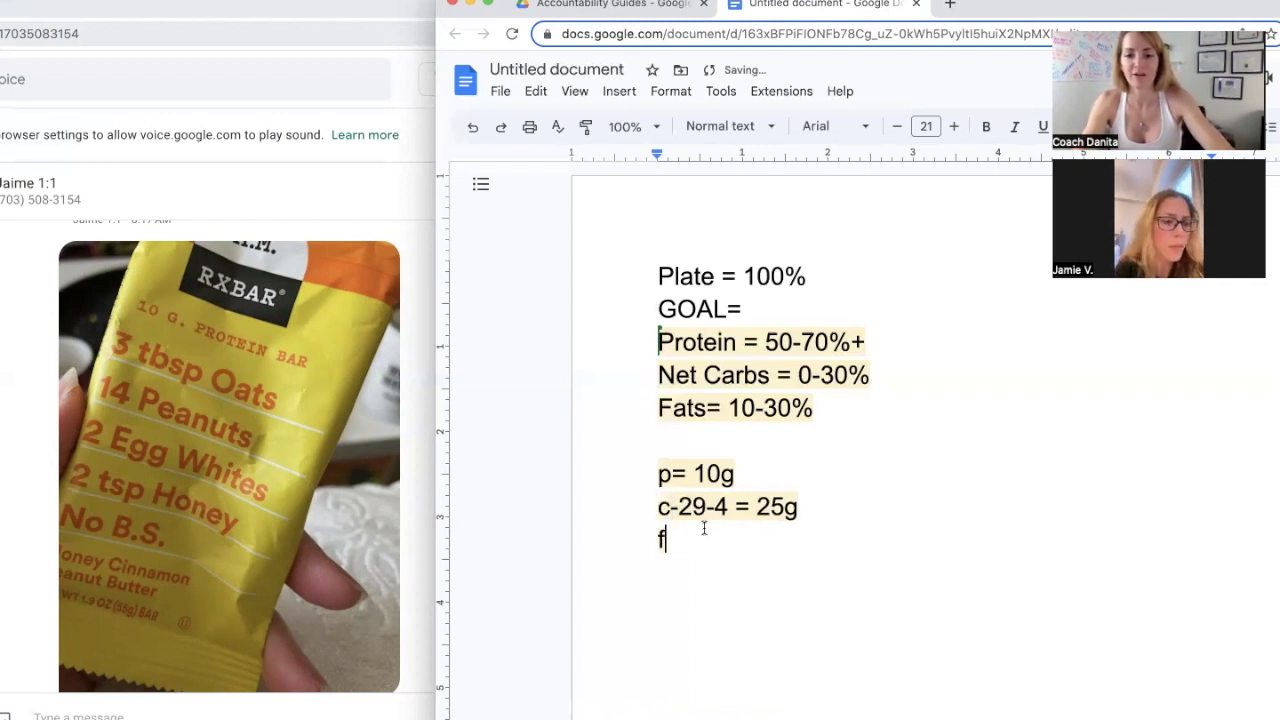
Step: Complete the bar's fat line as "f= 10g" under the net carb line
type("-")
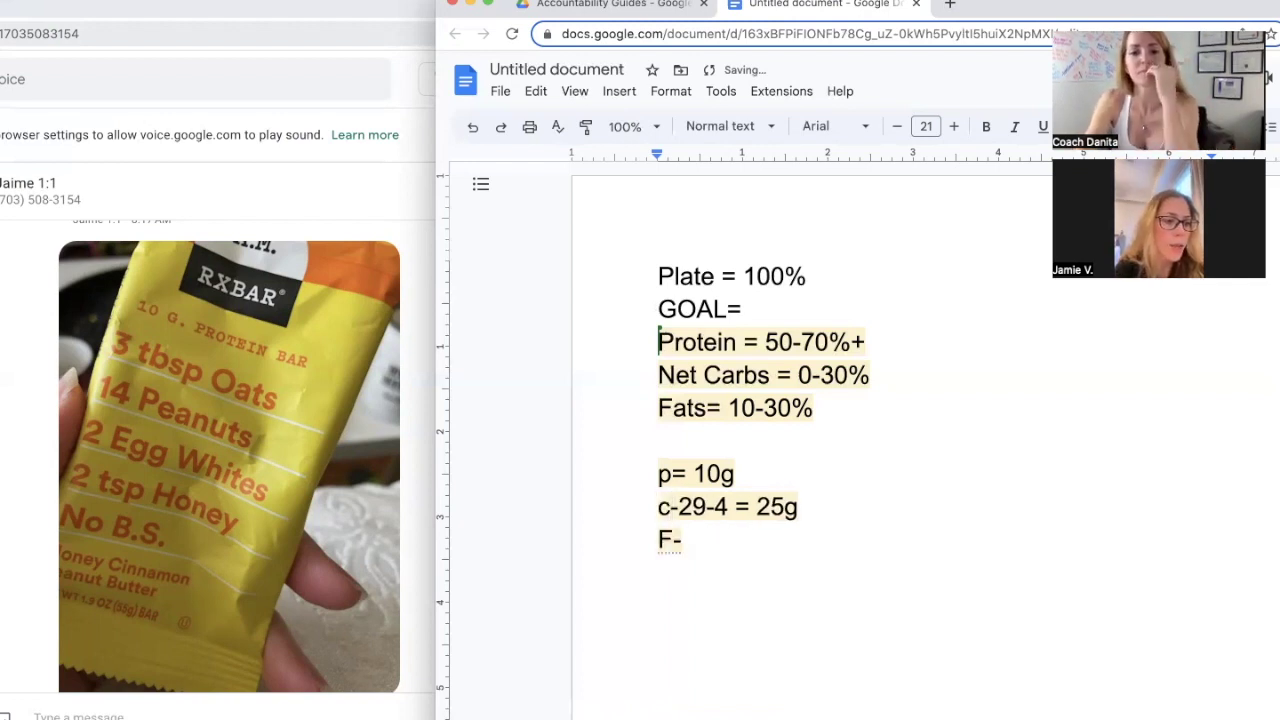
key("ctrl+z")
key("BackSpace")
type("= 0")
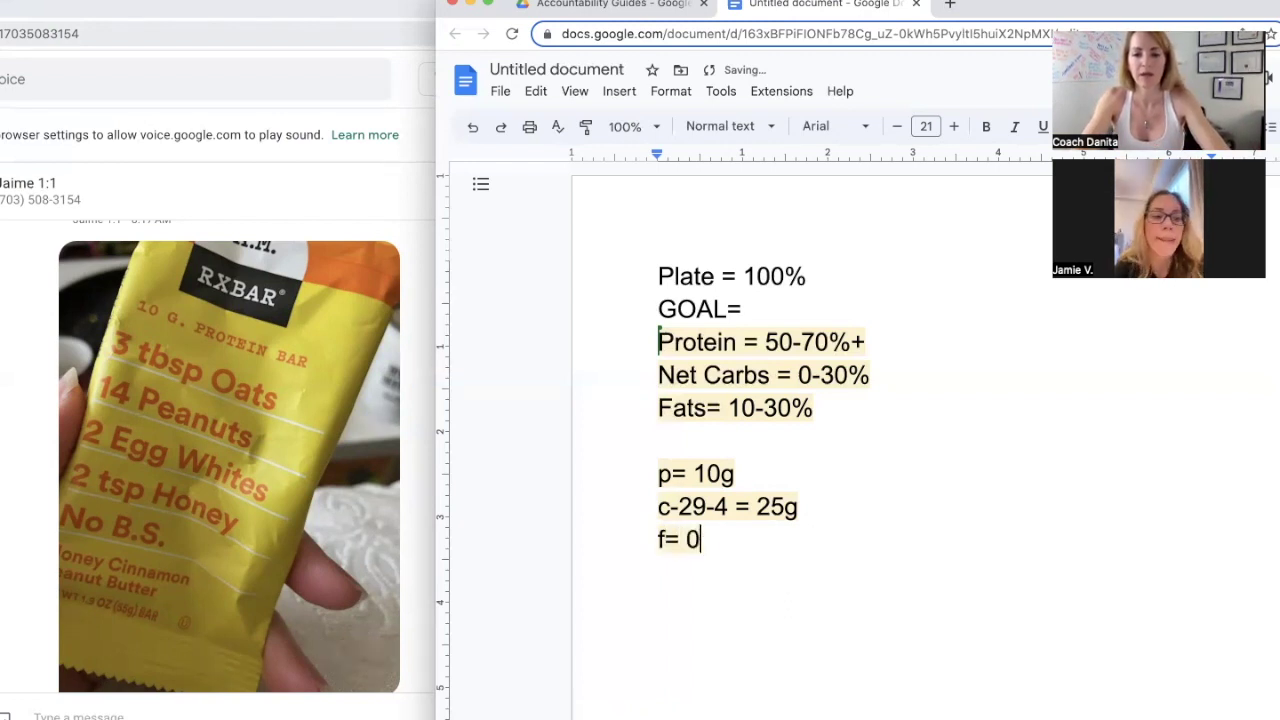
key("BackSpace")
type("10g")
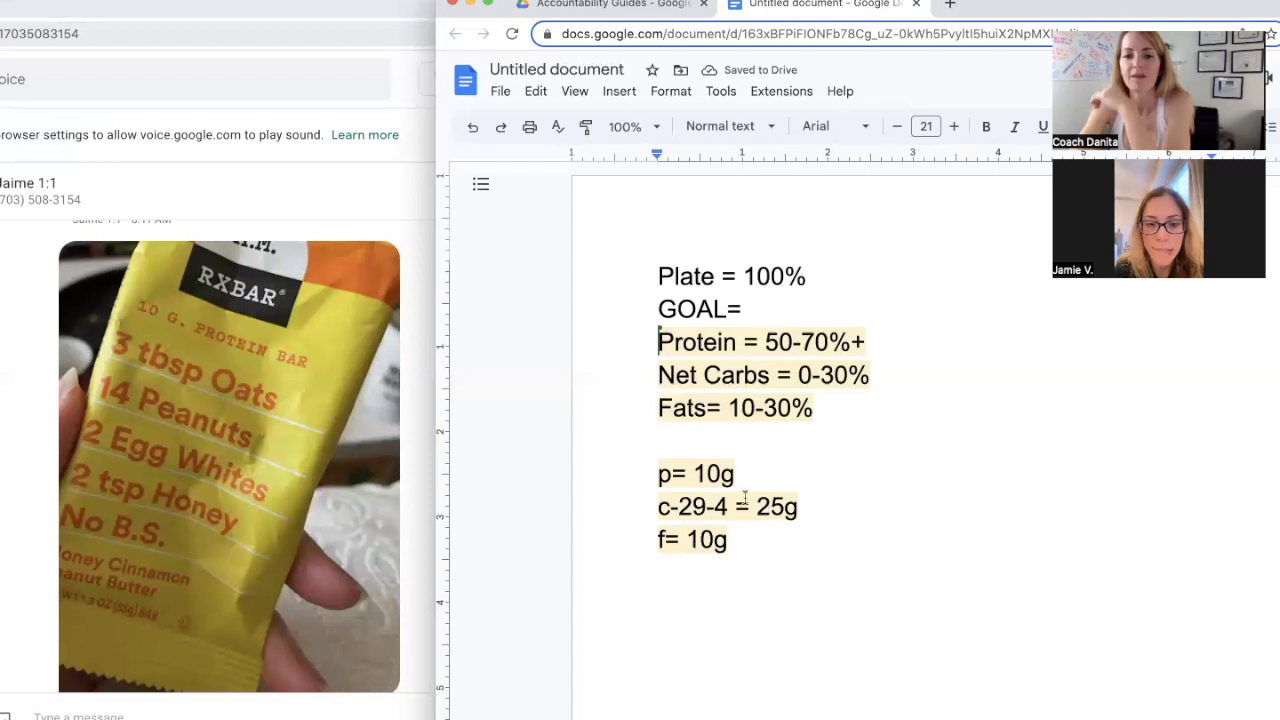
Step: Remove the "29-4 =" calculation from the net carb line so it reads "c- 25g"
left_click_drag(743, 474, 700, 474)
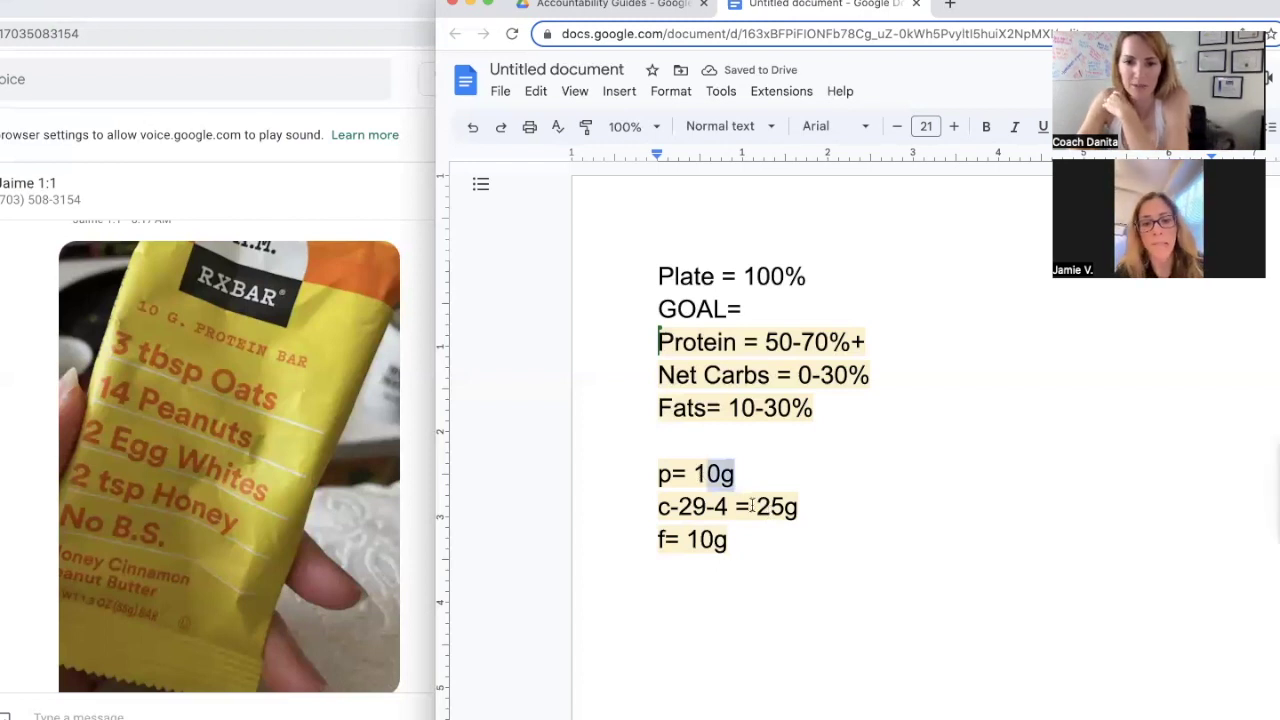
left_click_drag(750, 507, 683, 508)
key("BackSpace")
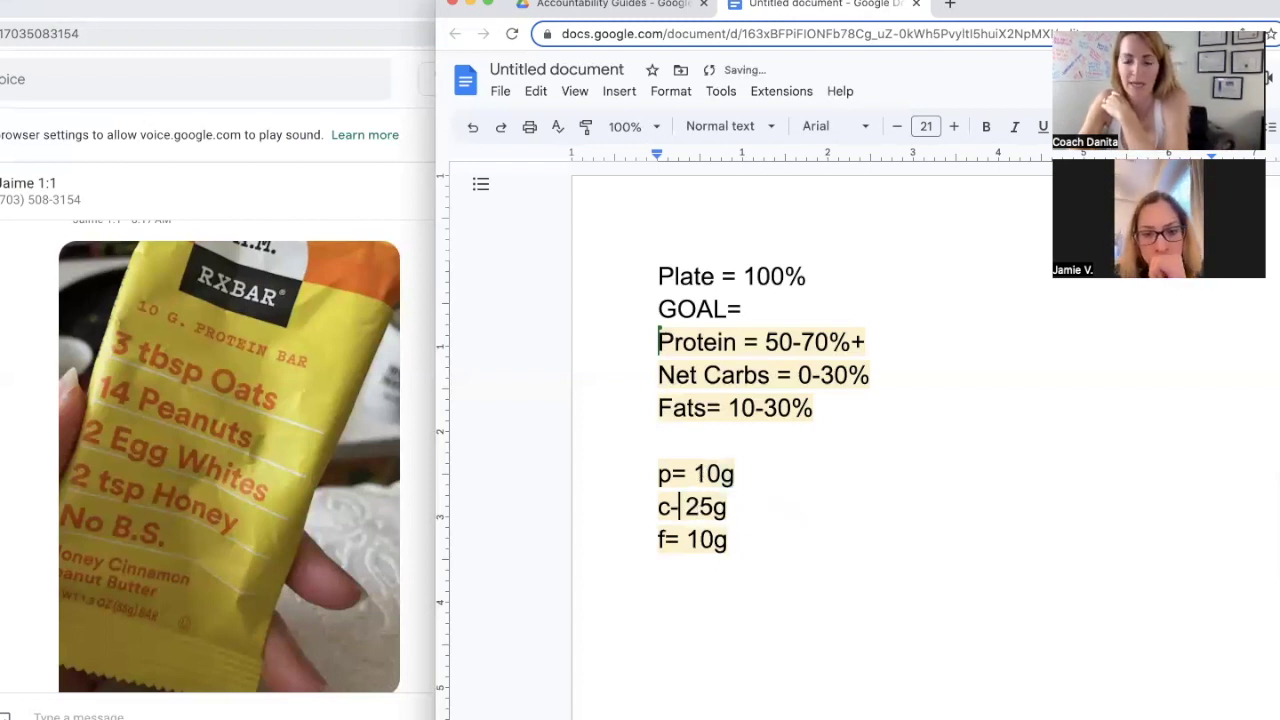
Step: Append an equals sign after the gram amount on the bar's protein, net carb and fat lines
left_click(757, 483)
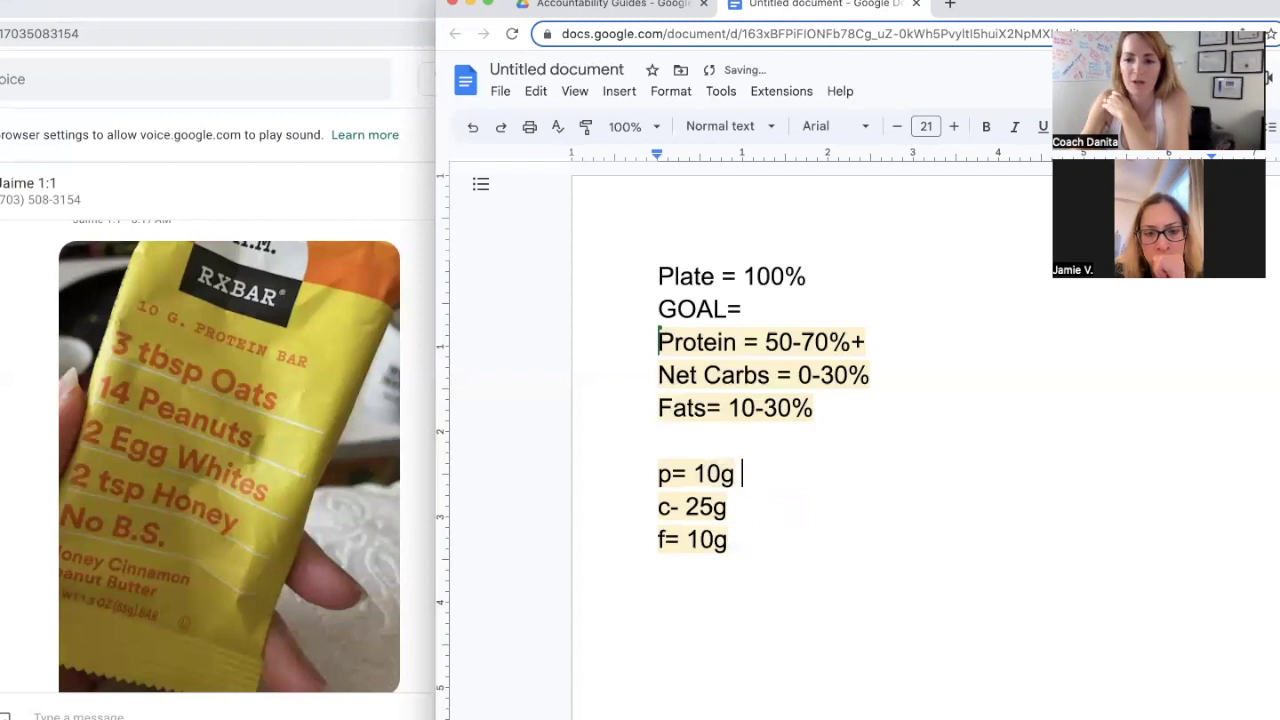
type("=")
left_click(752, 505)
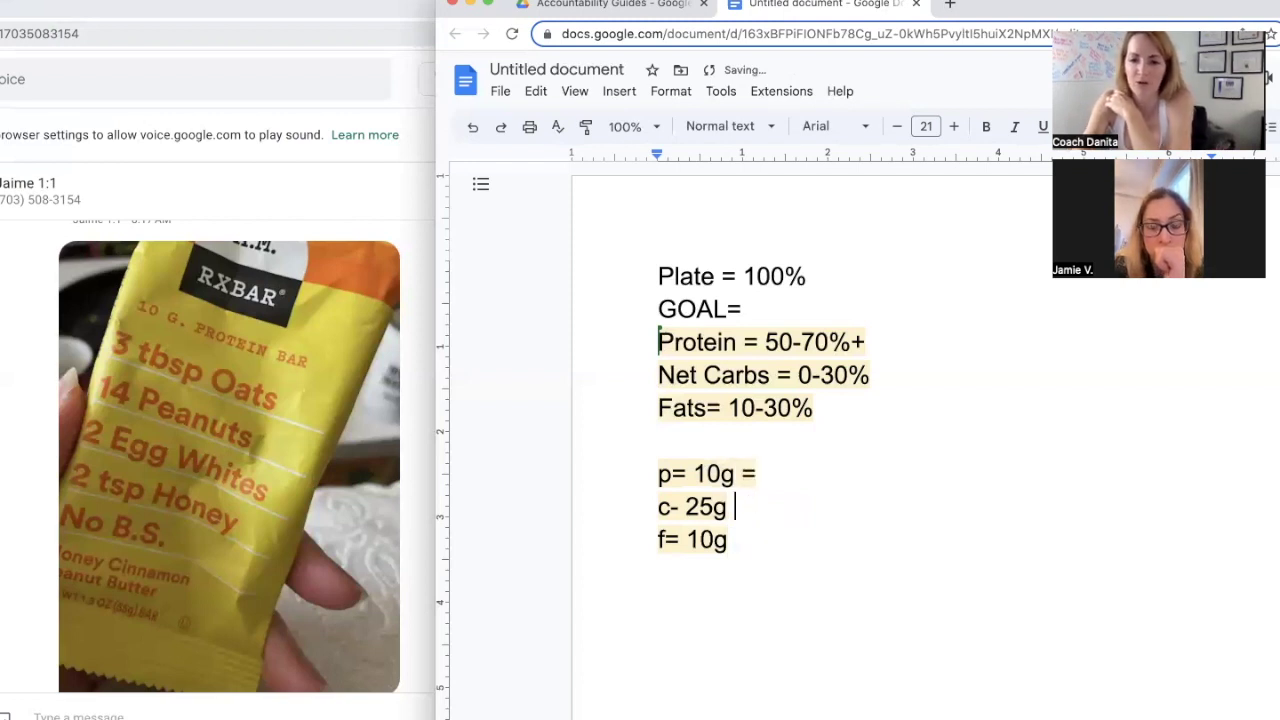
type("=")
double_click(746, 539)
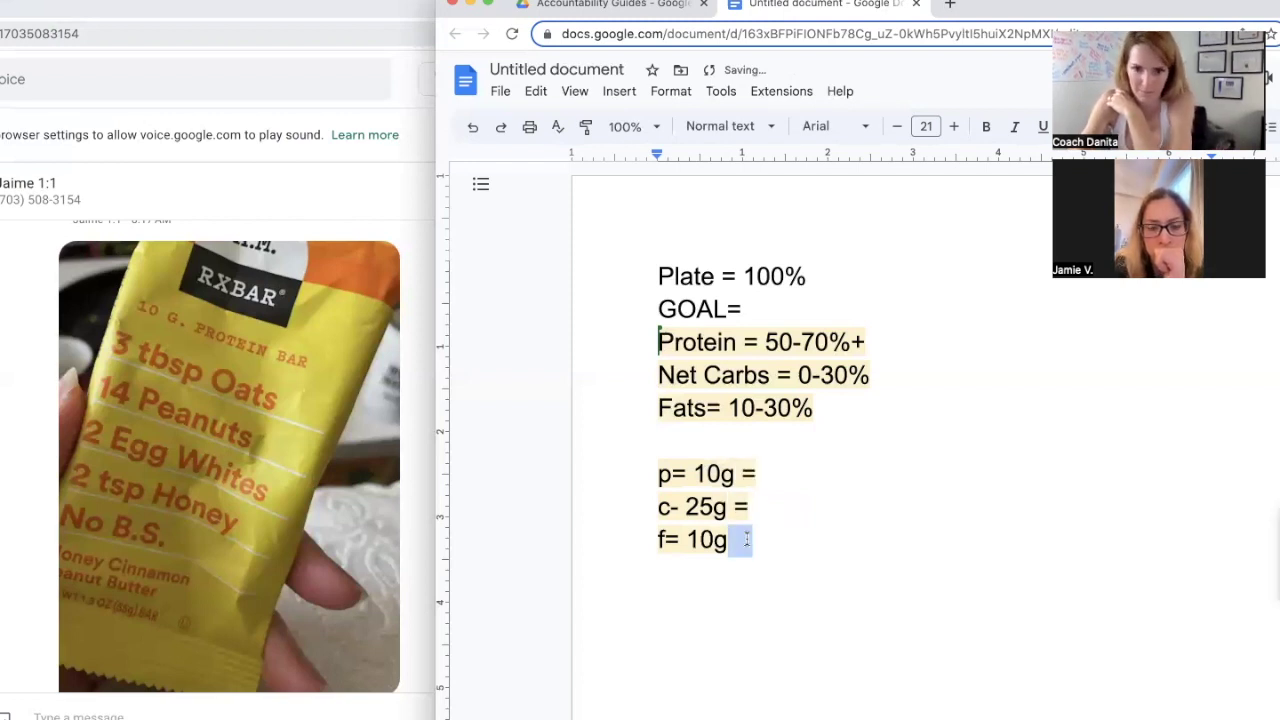
left_click(746, 539)
type("=")
Step: Enter the bar's percentages after the equals signs: 50% for net carbs, 20% for protein and 20% for fats
left_click(801, 478)
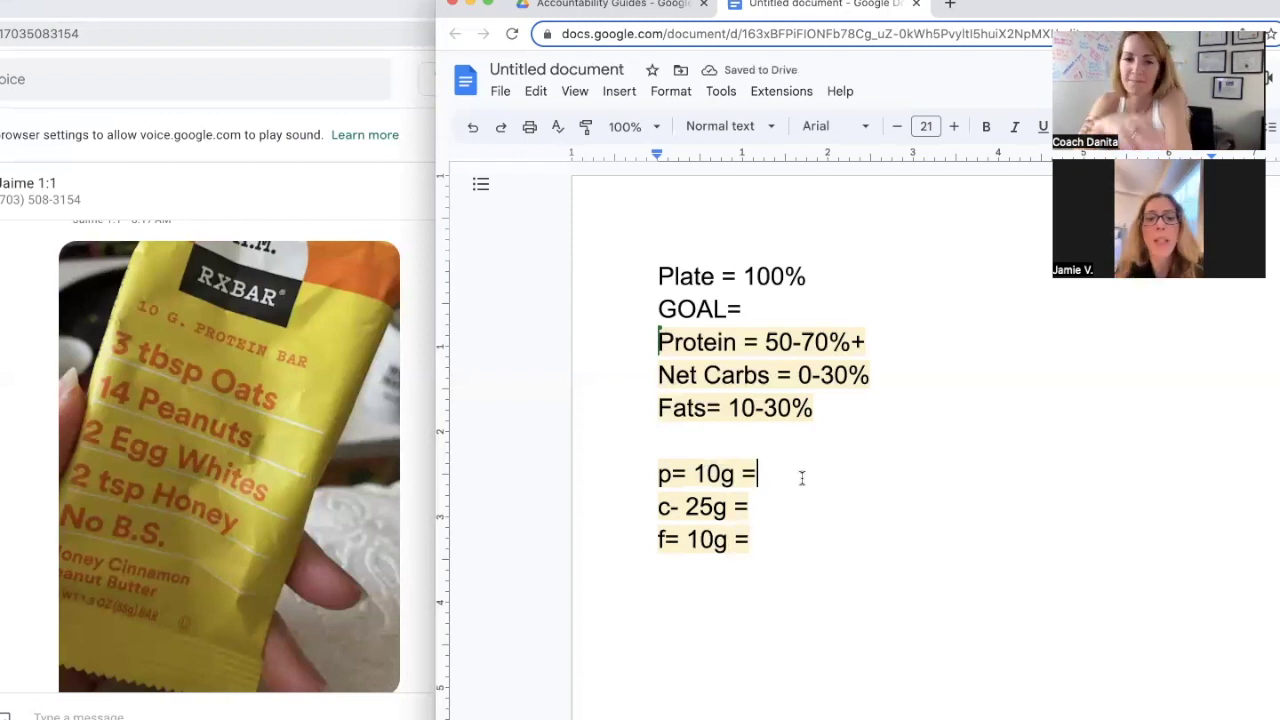
left_click(787, 504)
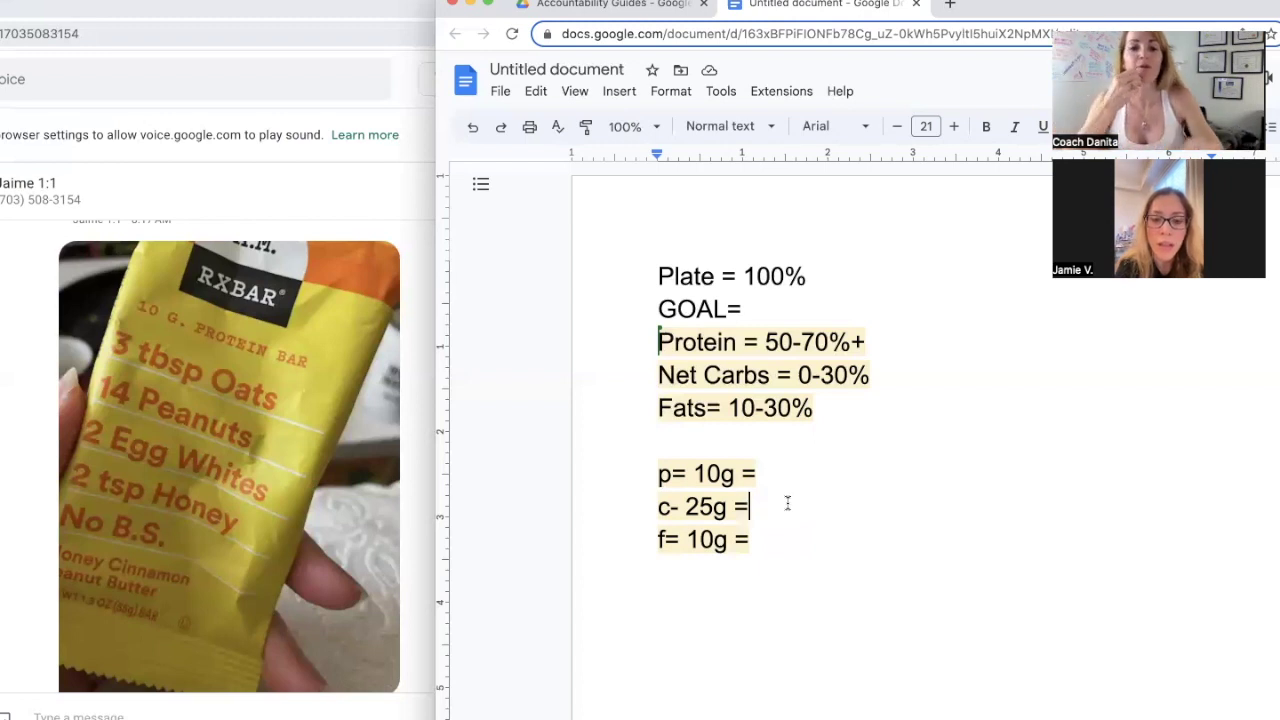
type("50")
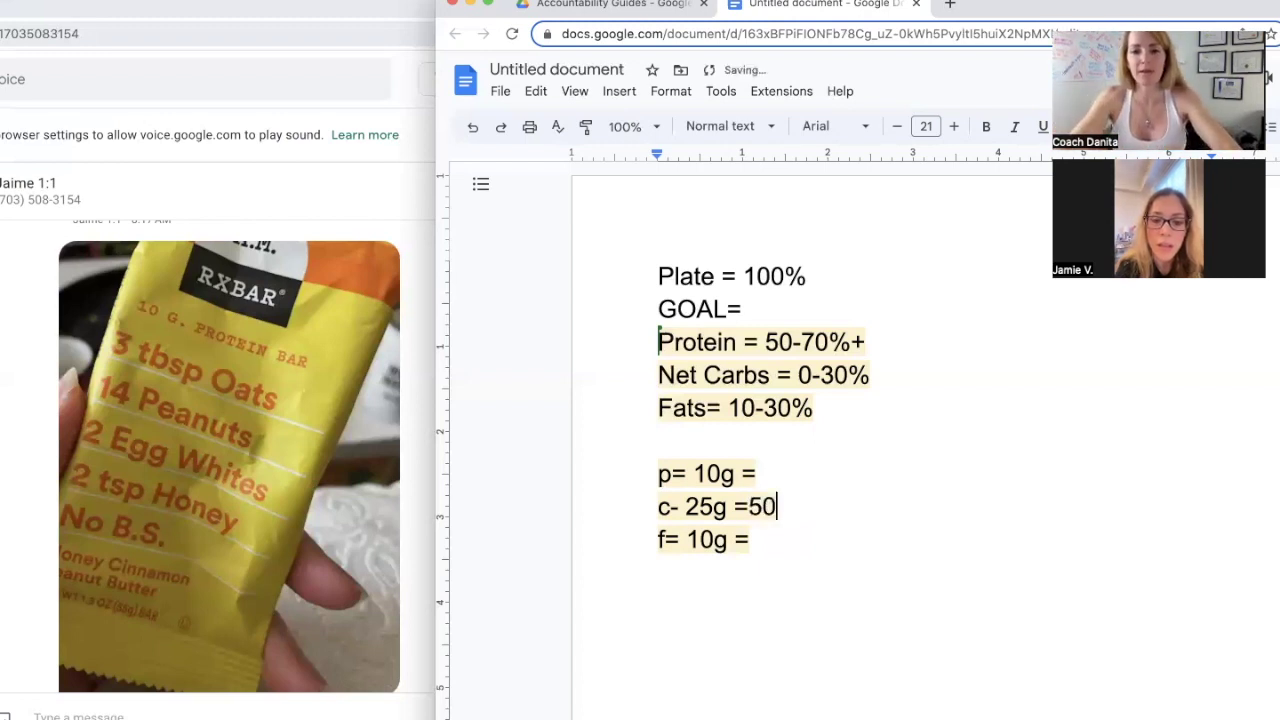
type("%")
left_click(751, 507)
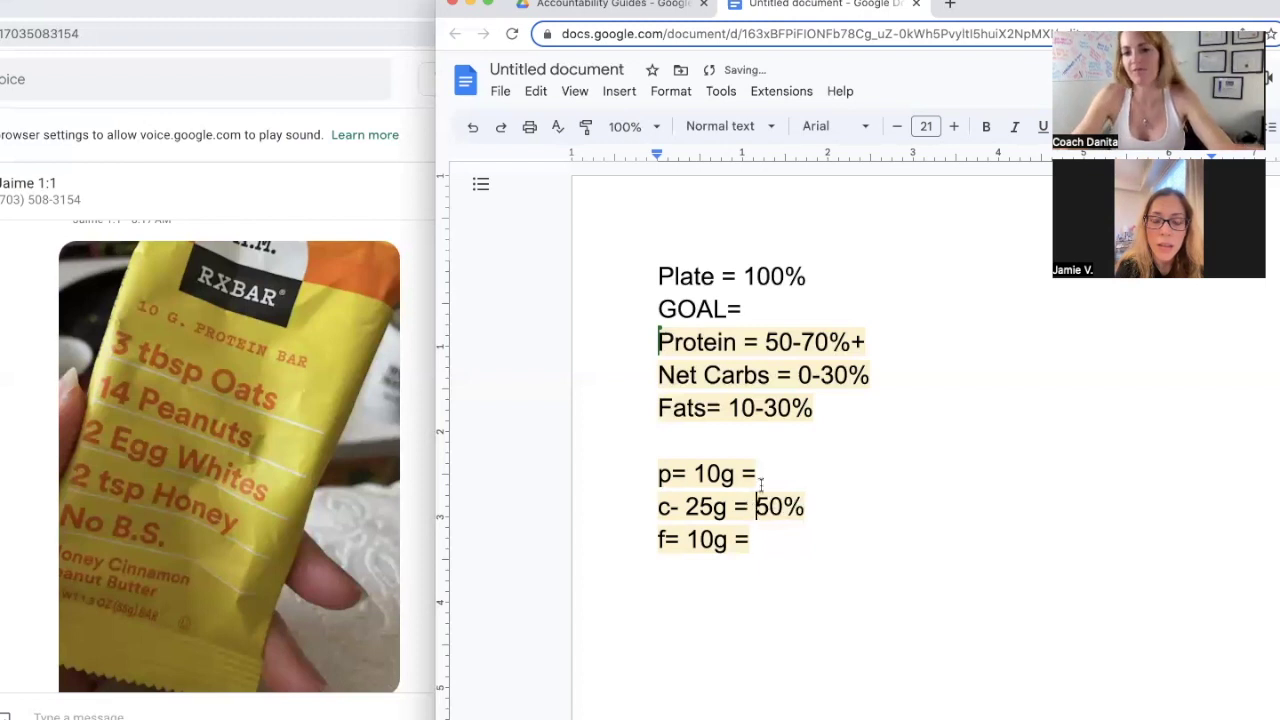
left_click(766, 474)
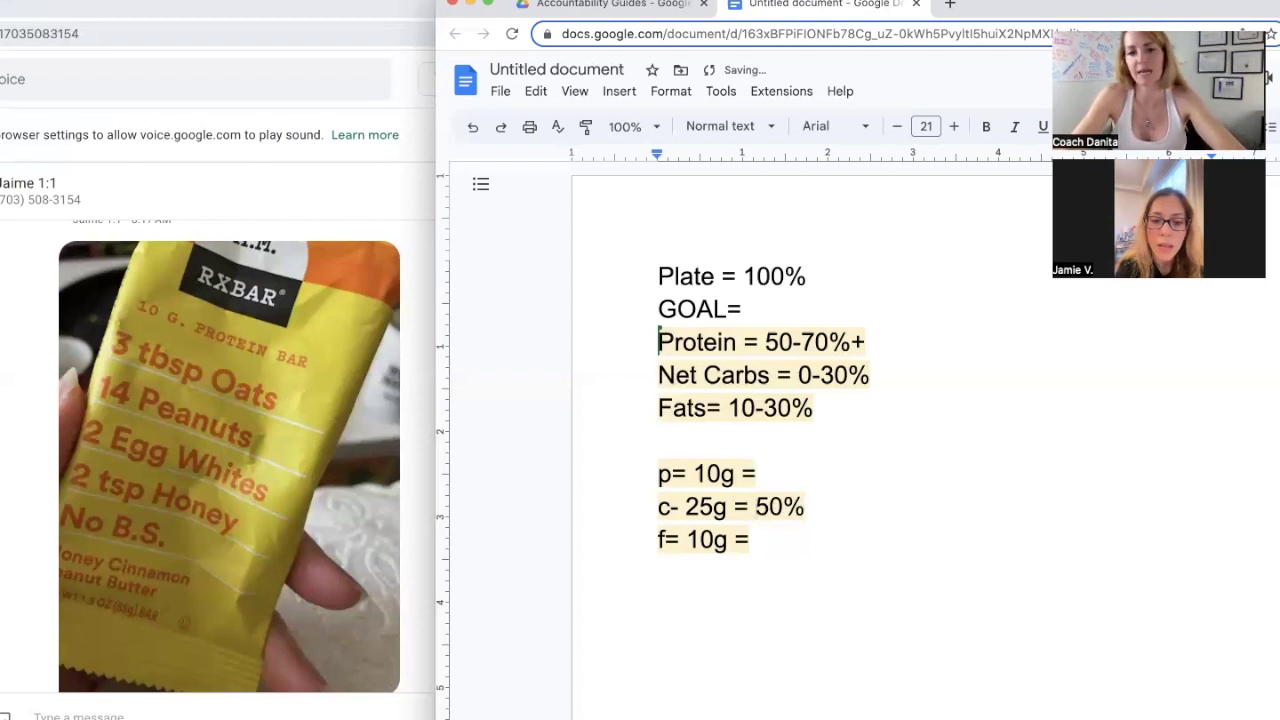
type("20%")
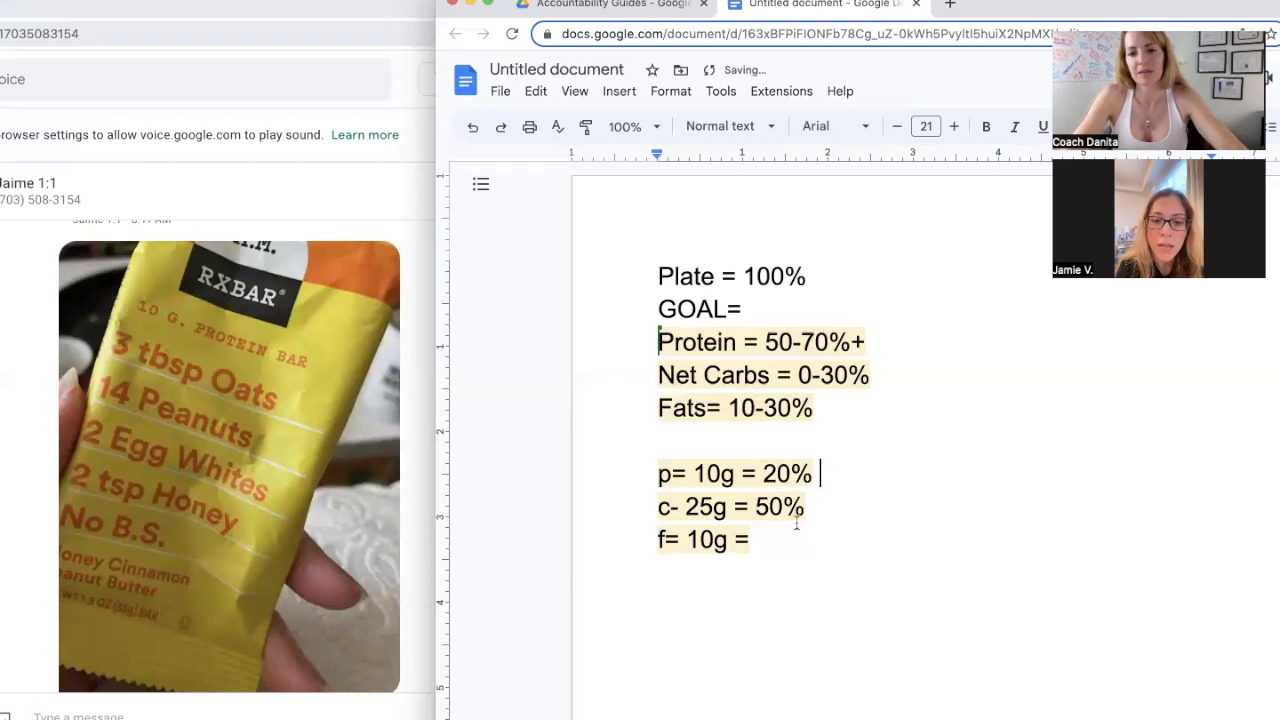
left_click(760, 540)
type("20%")
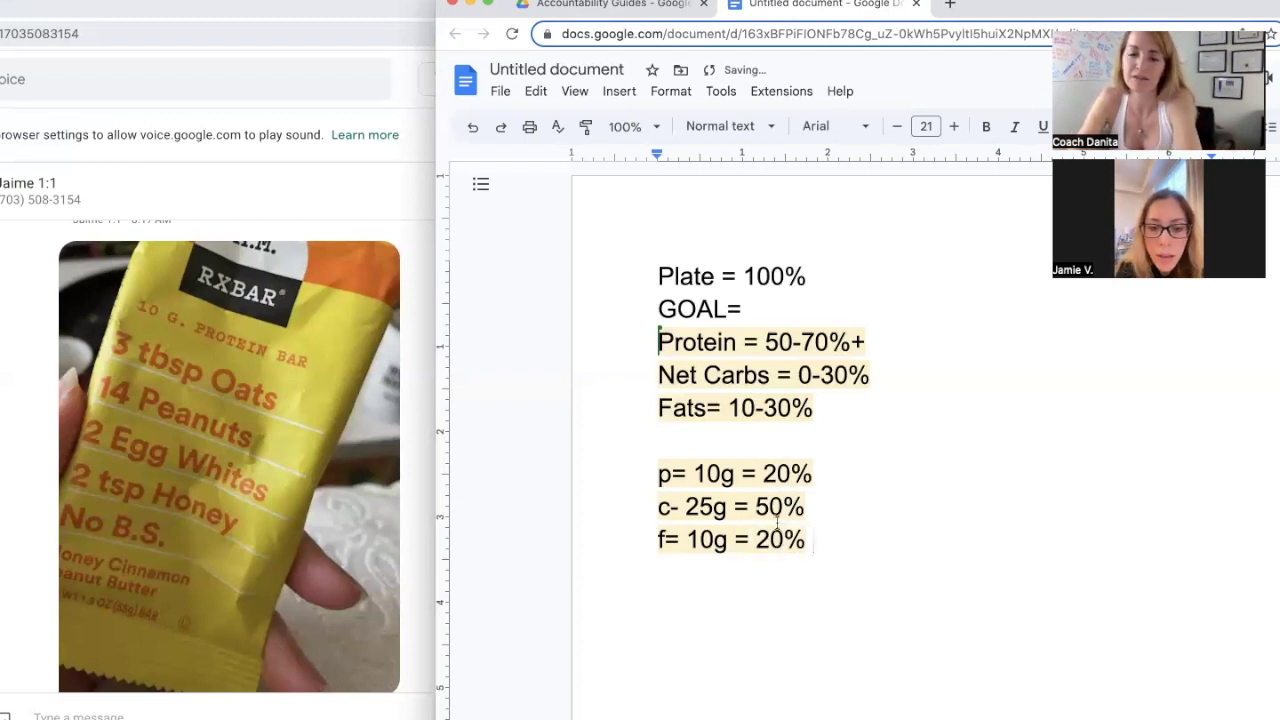
Step: Turn the bar's percentages into ranges: 10-20% for protein, 10-20% for fats and 50-60% for net carbs
left_click(762, 474)
type("10-")
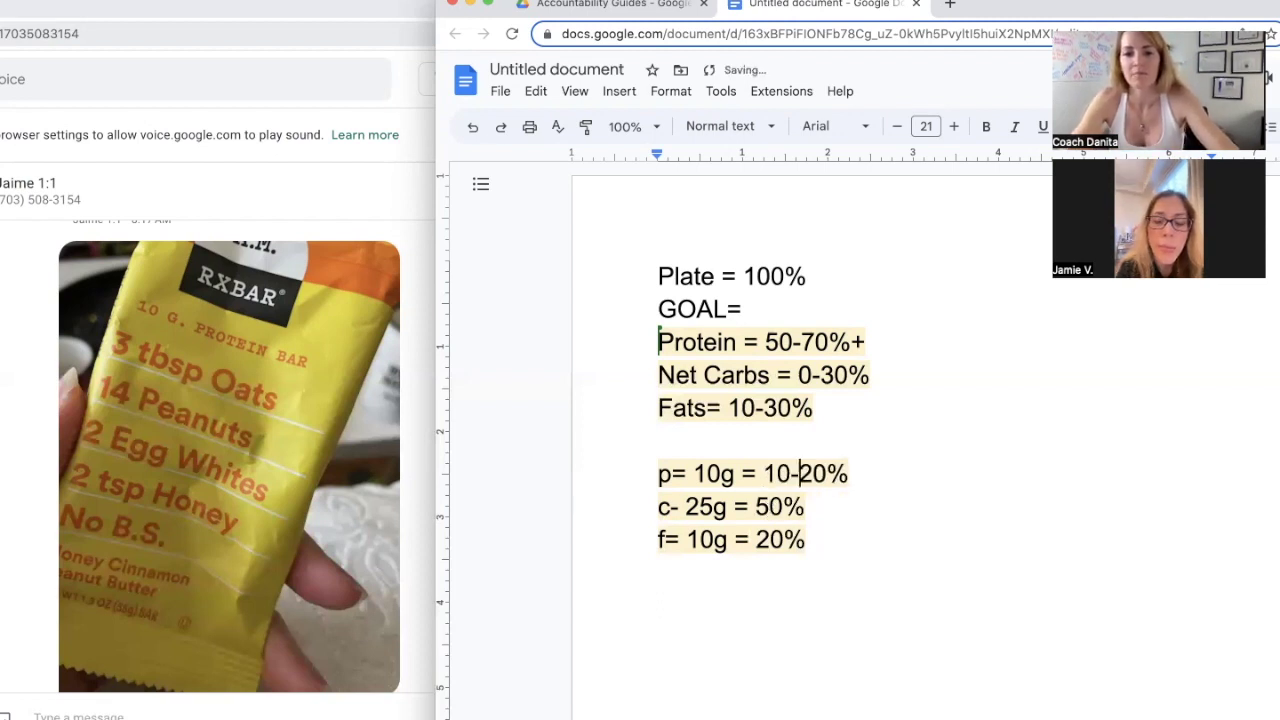
left_click(757, 540)
type("10-")
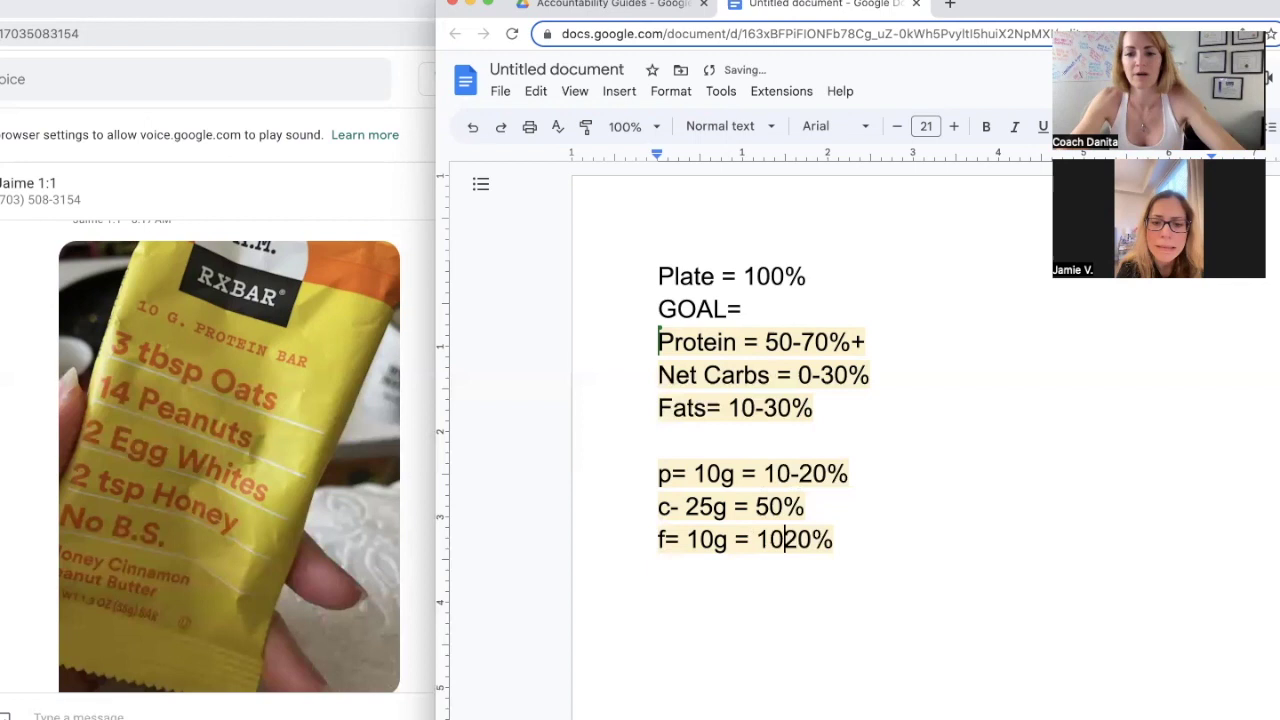
left_click(787, 507)
type("-")
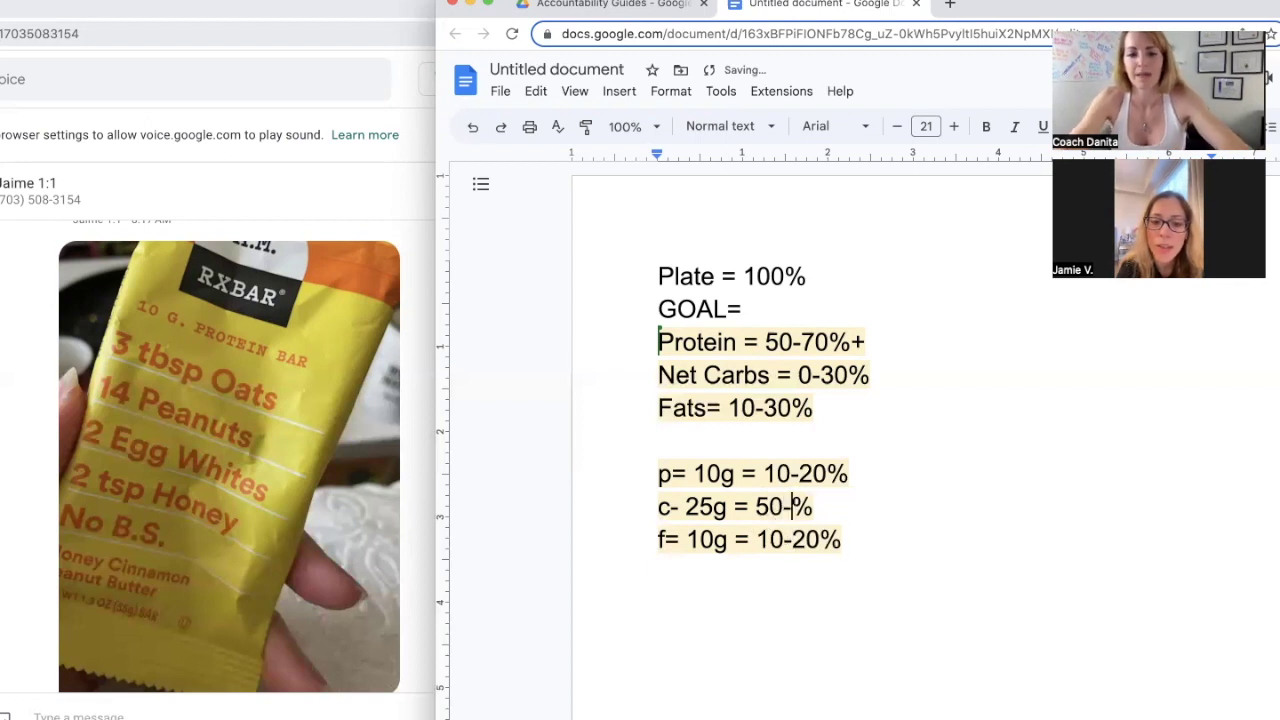
type("60")
left_click(853, 539)
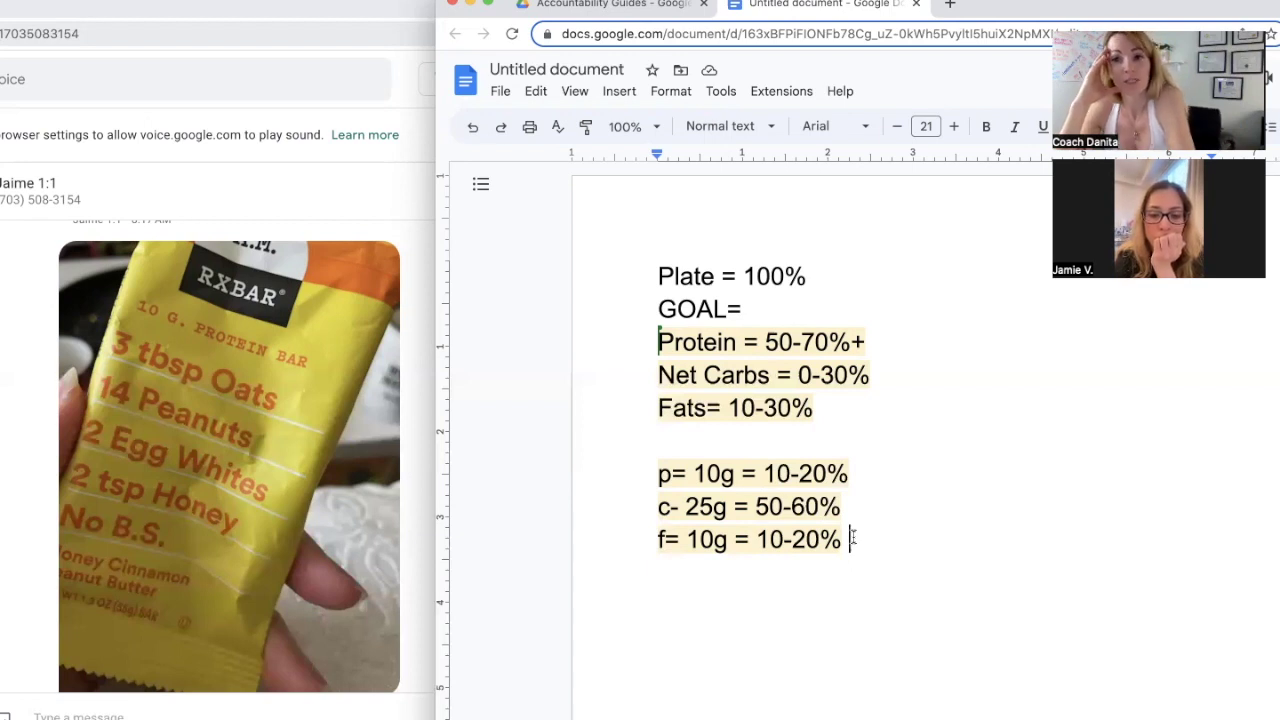
Step: Add "+ 10" after the bar's protein percentage range and remove it again
left_click(860, 480)
left_click_drag(860, 480, 765, 478)
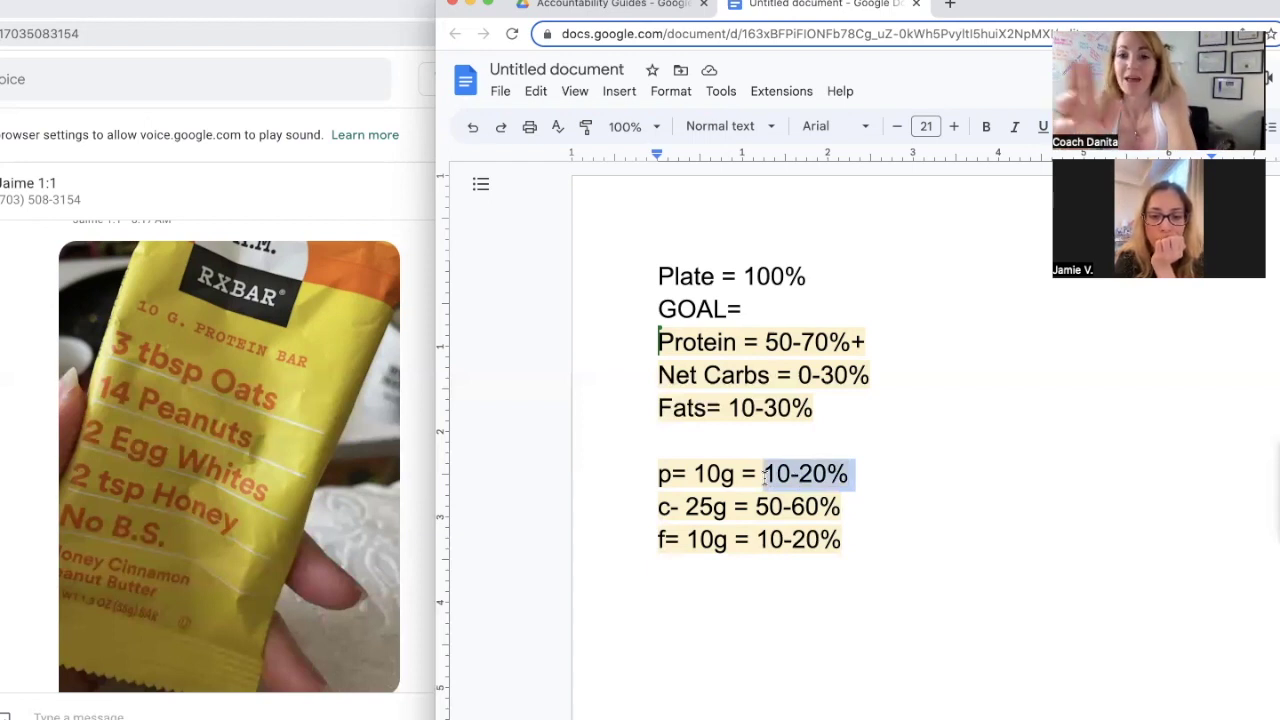
left_click(858, 480)
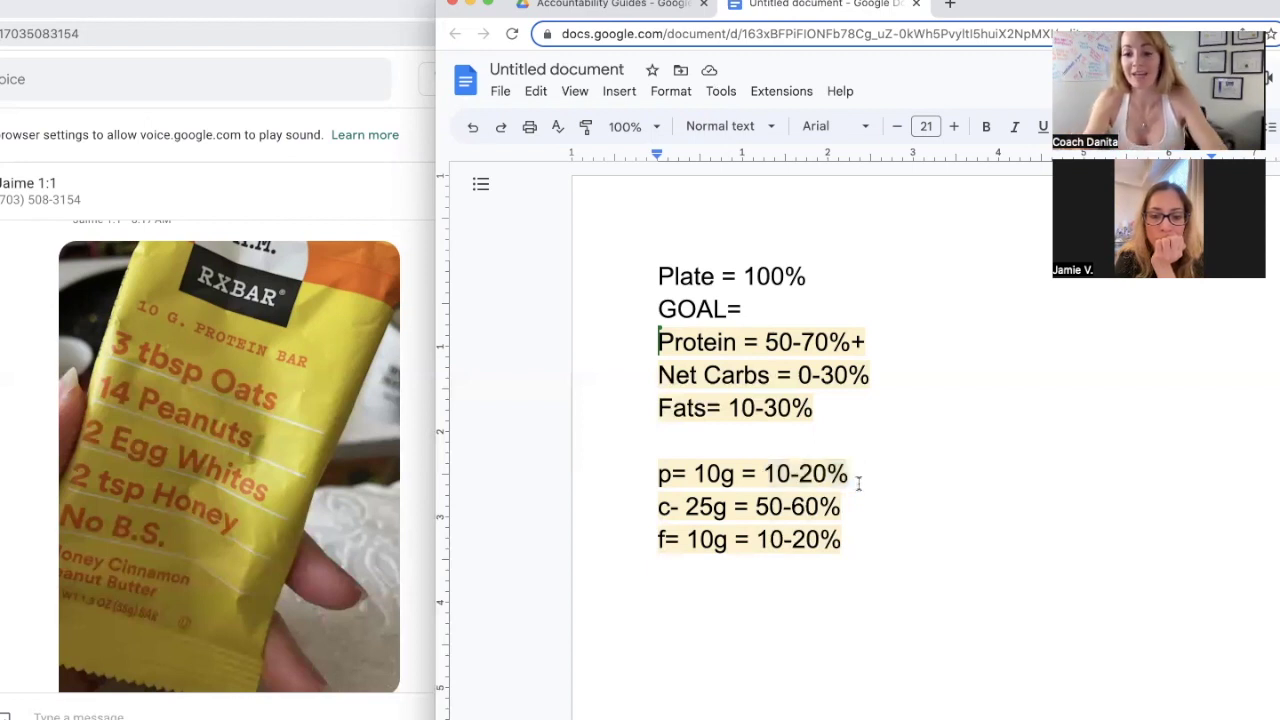
type("+ ")
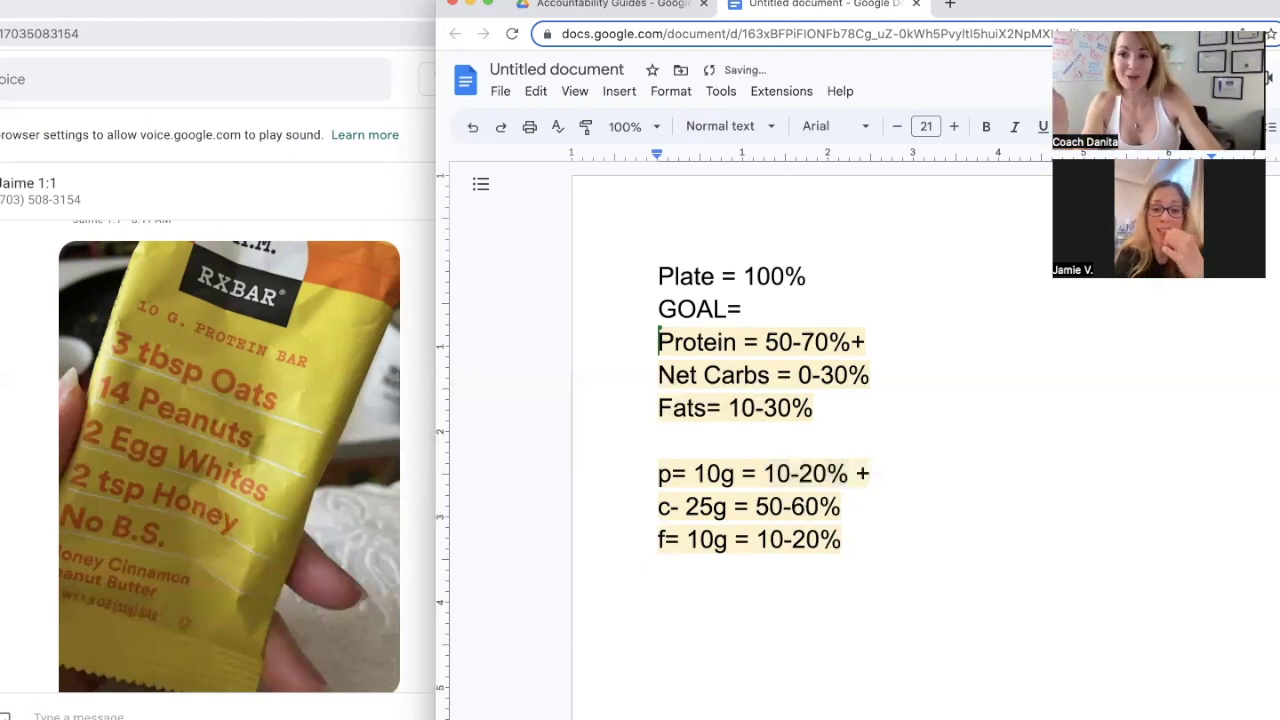
type("10")
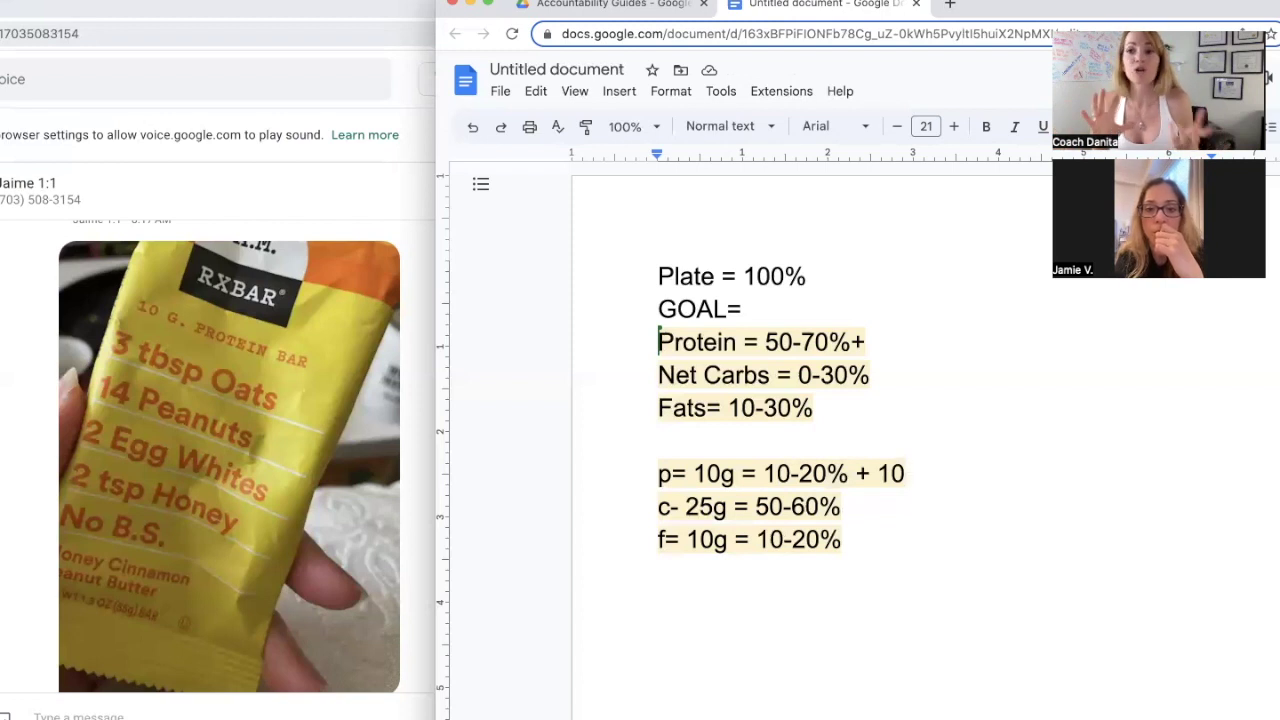
key("BackSpace")
key("BackSpace")
key("BackSpace")
key("BackSpace")
key("BackSpace")
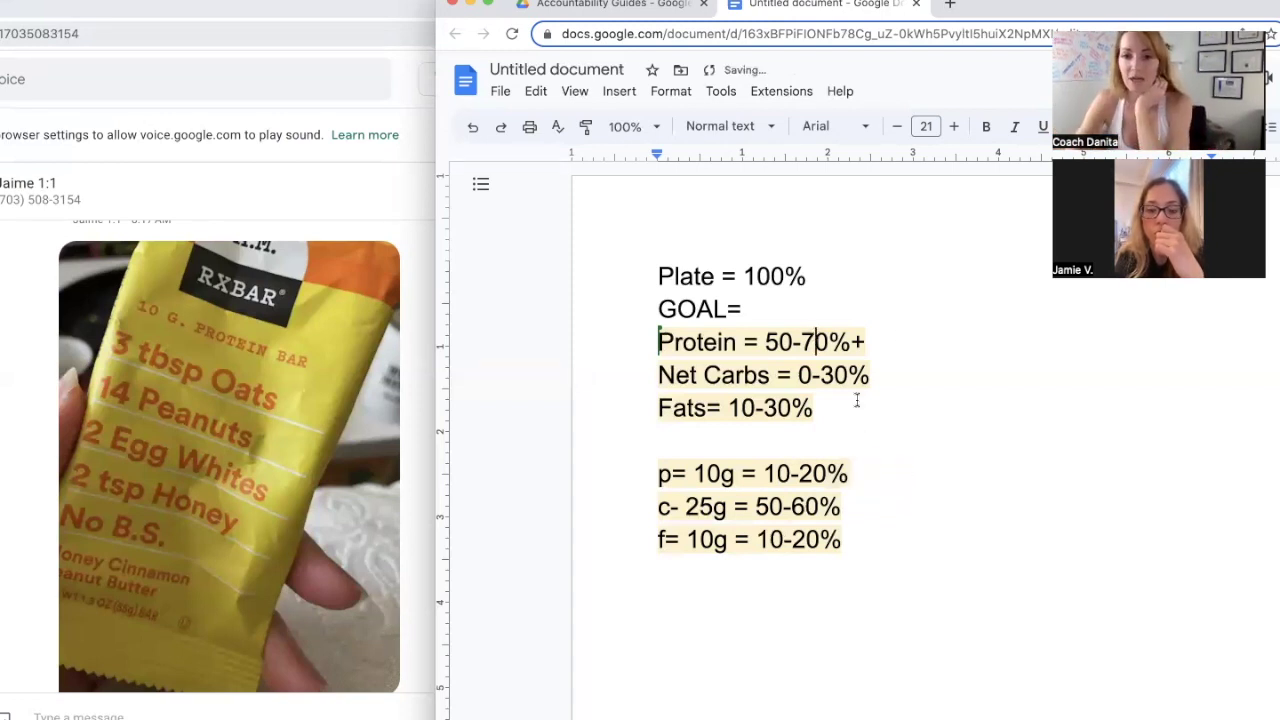
Step: Review the bar's net carb and fat percentage ranges against the goal ranges
left_click_drag(842, 507, 765, 505)
left_click_drag(849, 540, 737, 537)
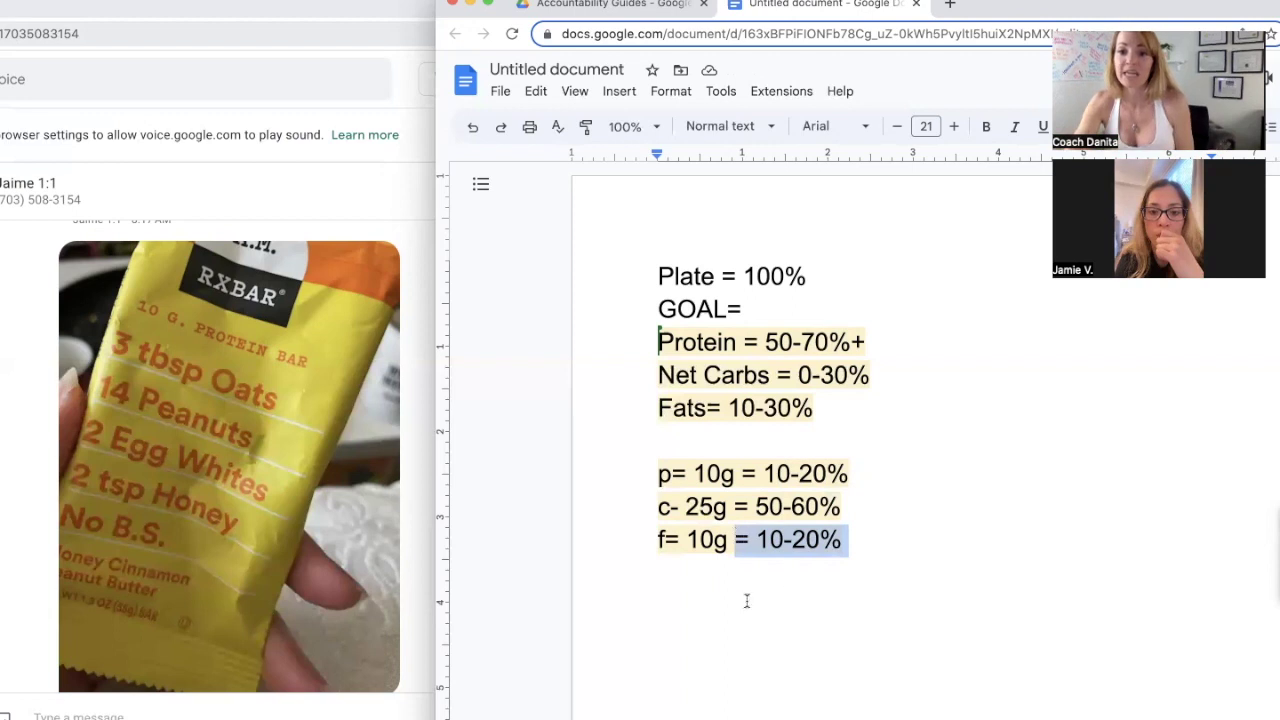
left_click_drag(846, 505, 643, 470)
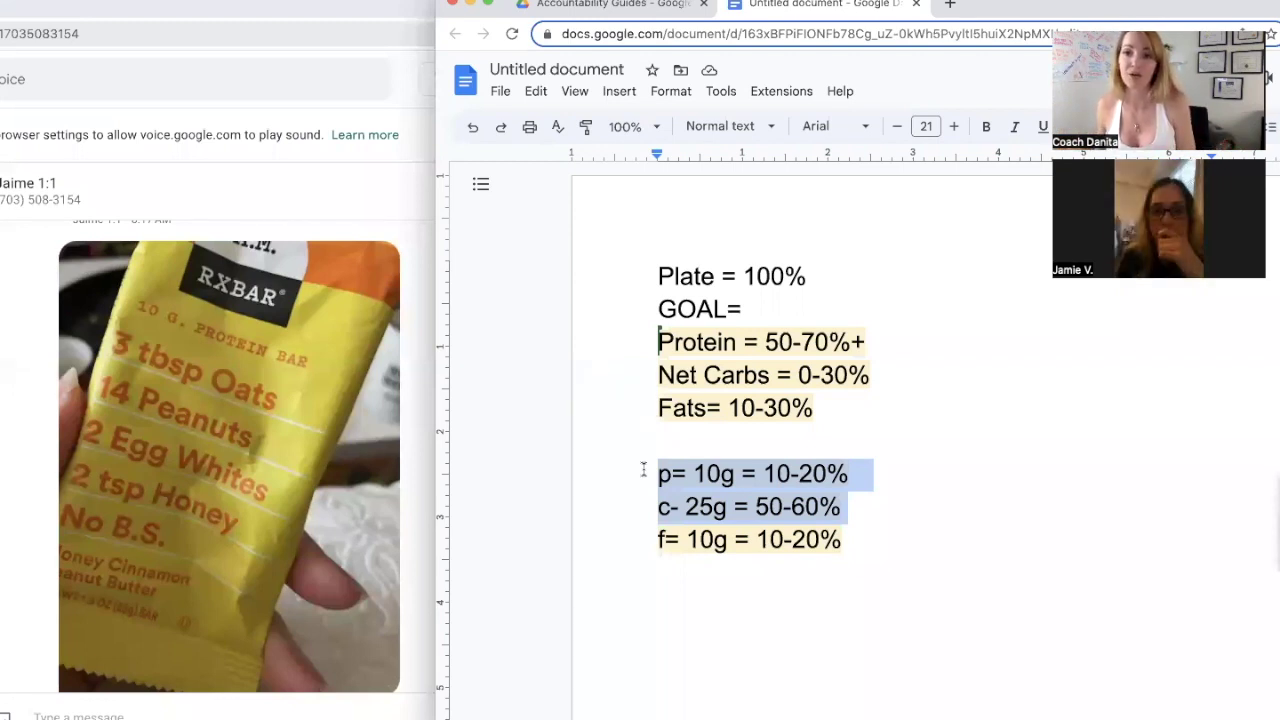
left_click(879, 533)
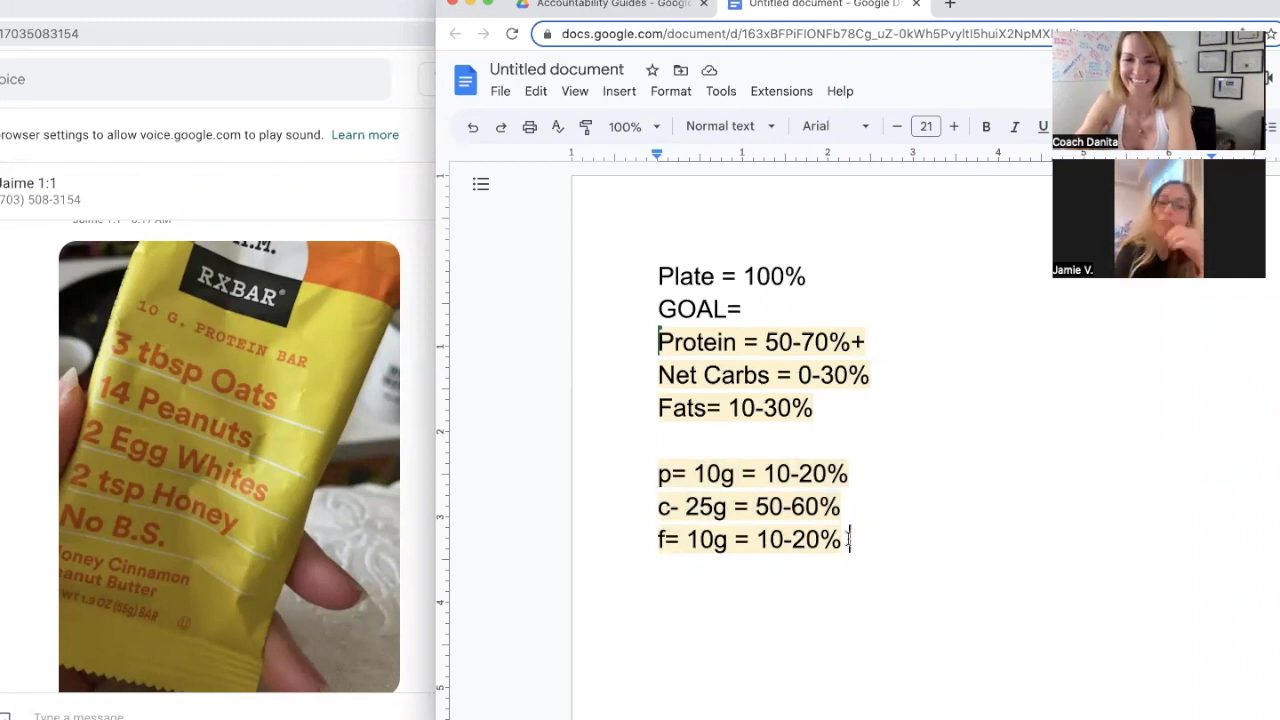
Step: Delete the bar's three-line macro breakdown below the goals and return to the breakfast plate photo in the message thread
left_click_drag(849, 537, 656, 473)
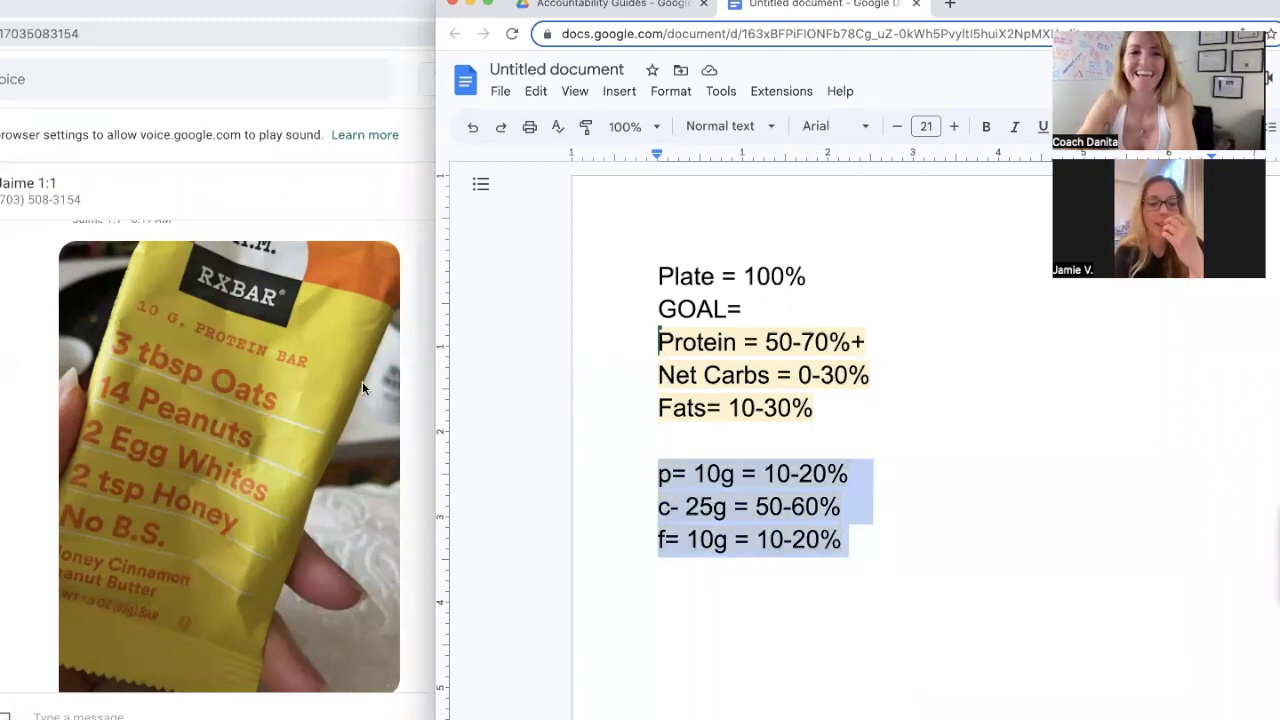
key("BackSpace")
scroll(360, 378, "up", 5)
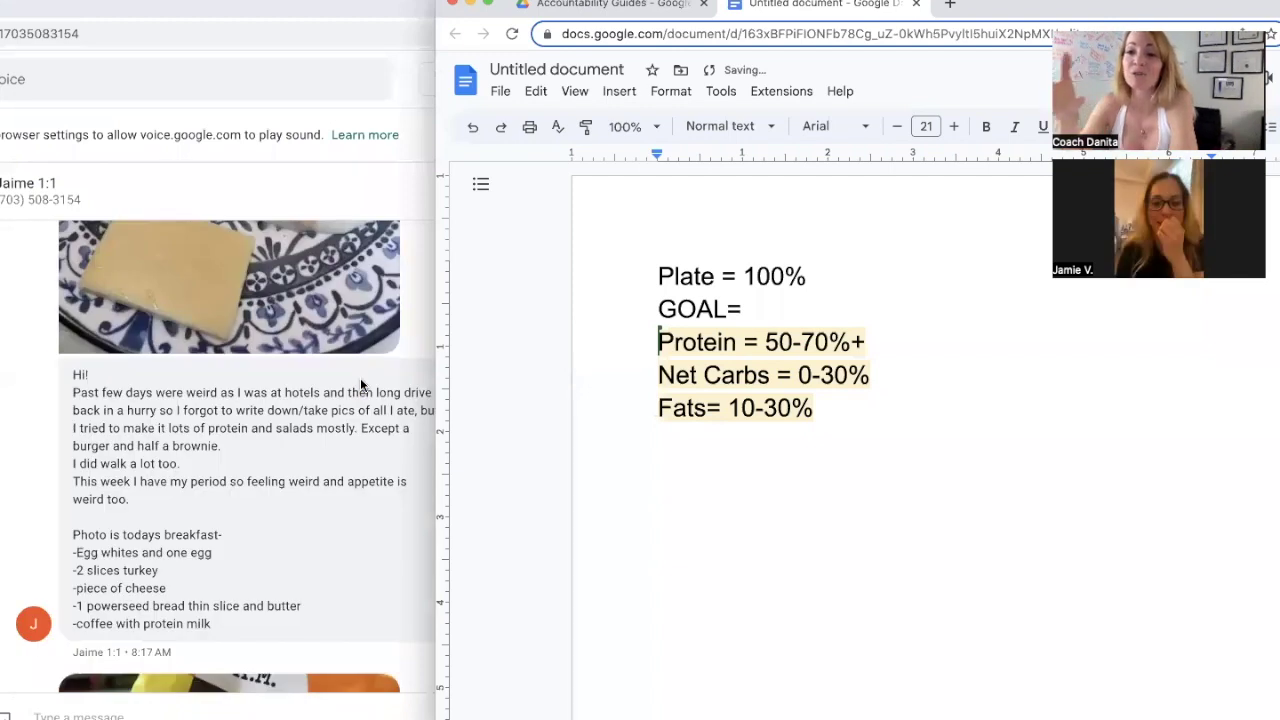
scroll(361, 382, "up", 1)
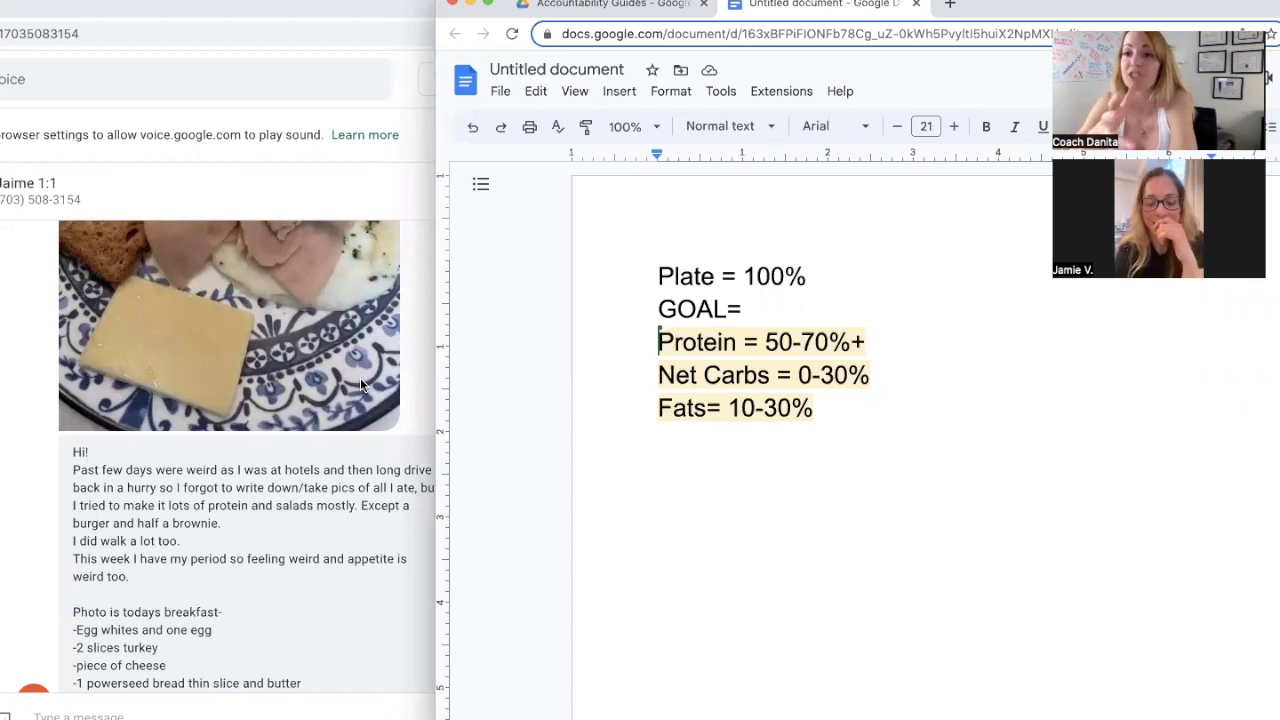
scroll(127, 408, "up", 1)
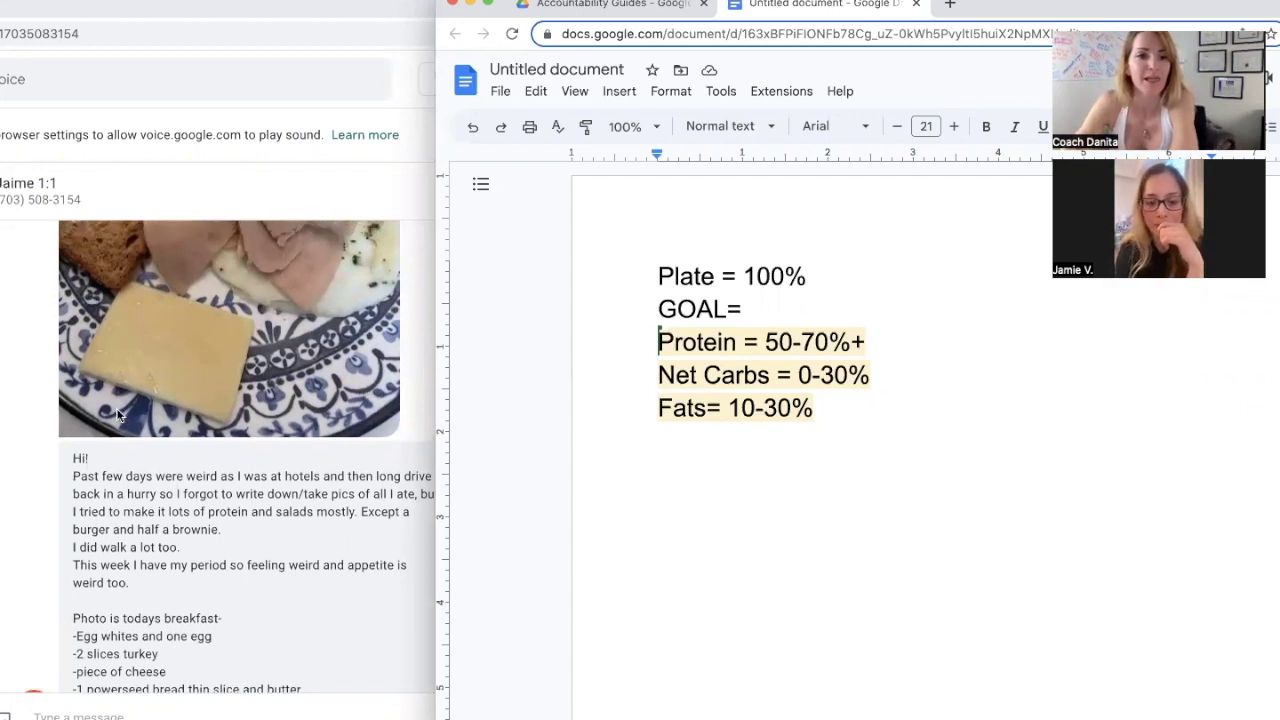
scroll(218, 417, "up", 5)
scroll(223, 417, "down", 1)
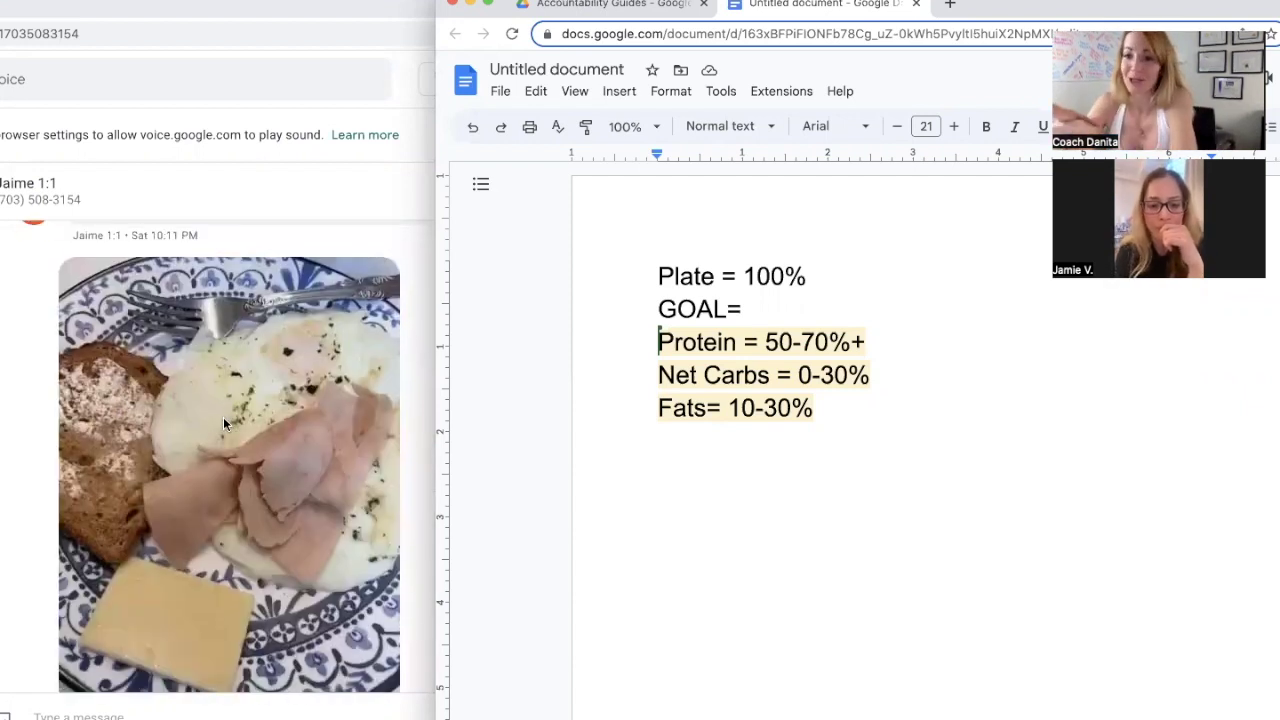
scroll(223, 424, "down", 1)
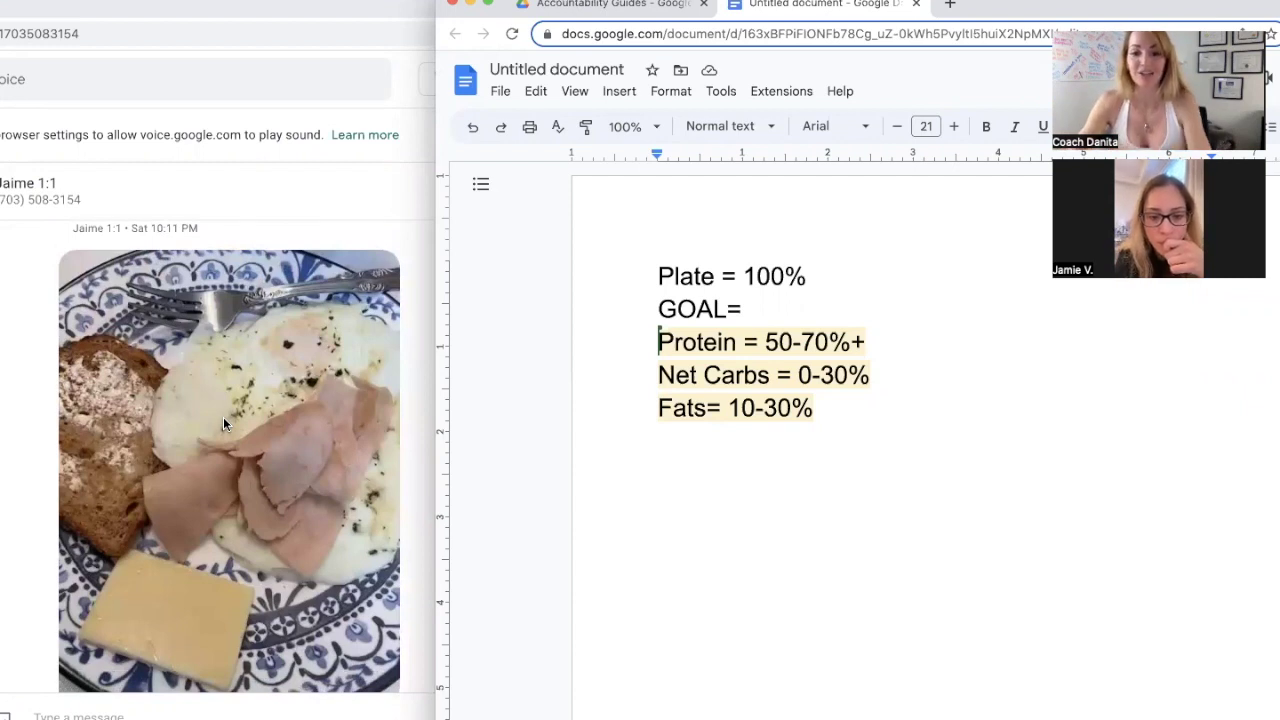
Step: Start the breakfast plate's breakdown below the goals with the protein line "p= eggs and whites, turkey, cheese"
type("p")
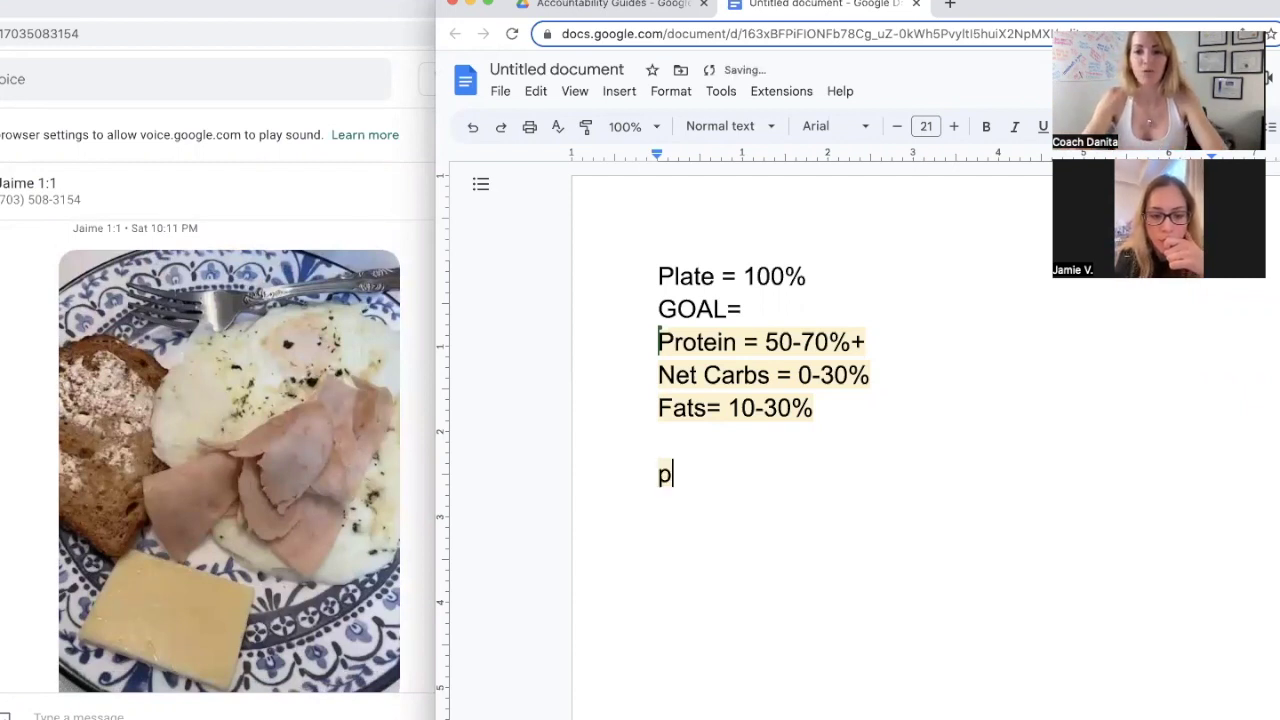
type("=")
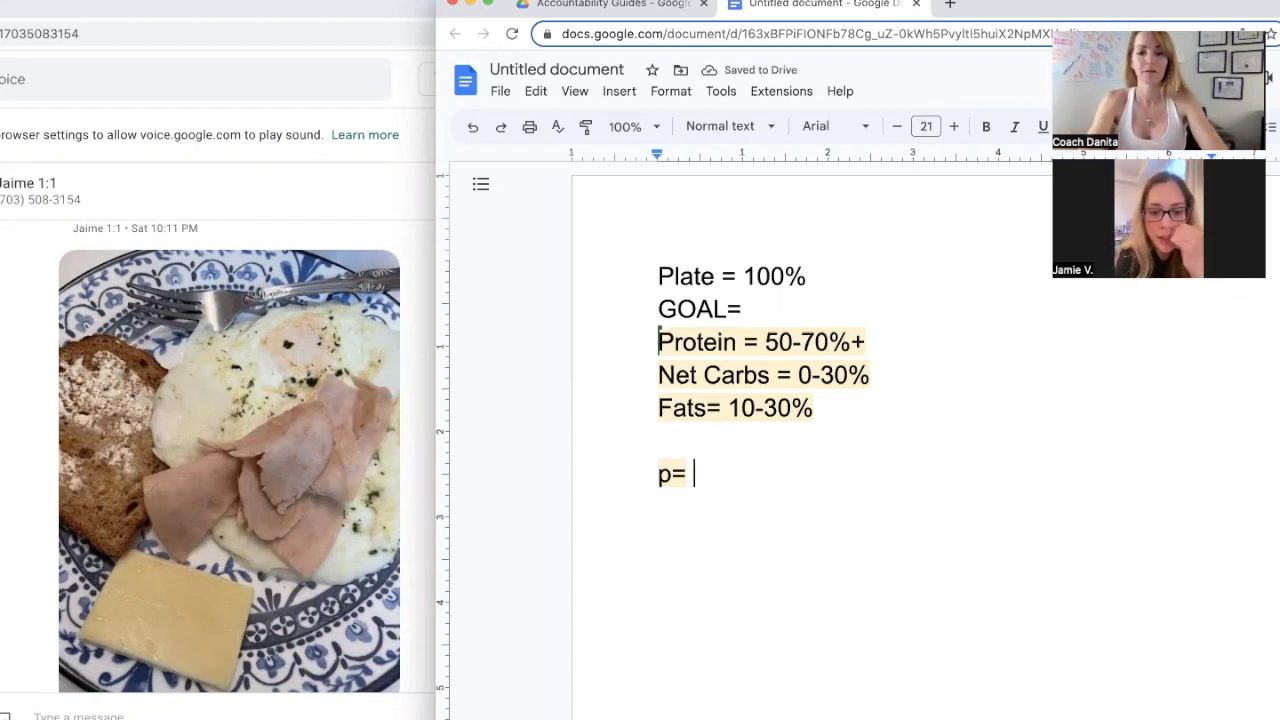
type("egs")
key("BackSpace")
type("g")
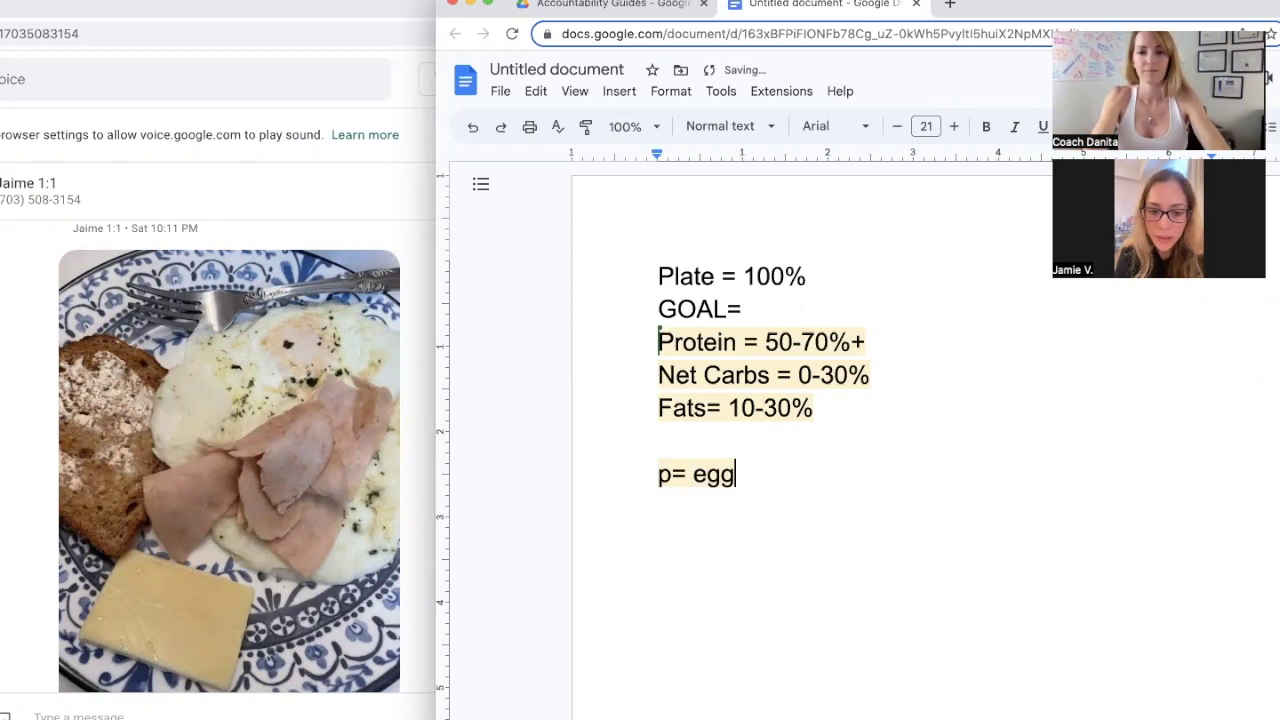
type("s and ")
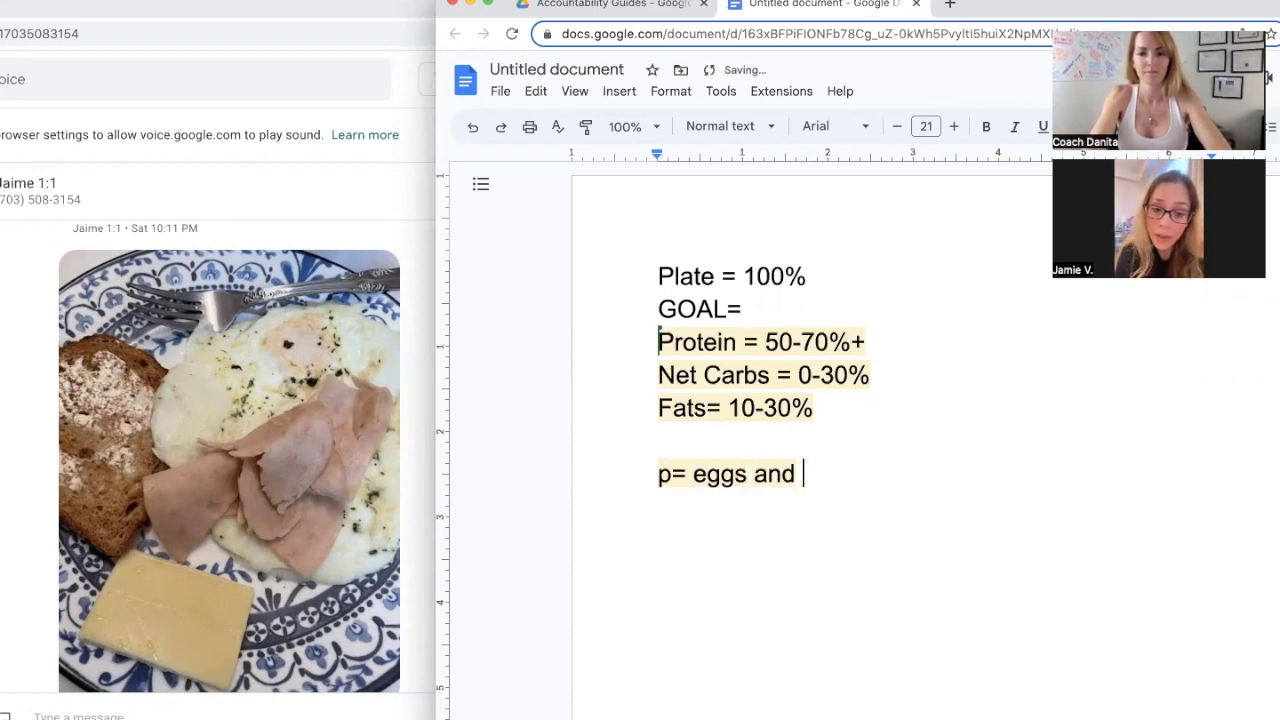
type("whites, turkey")
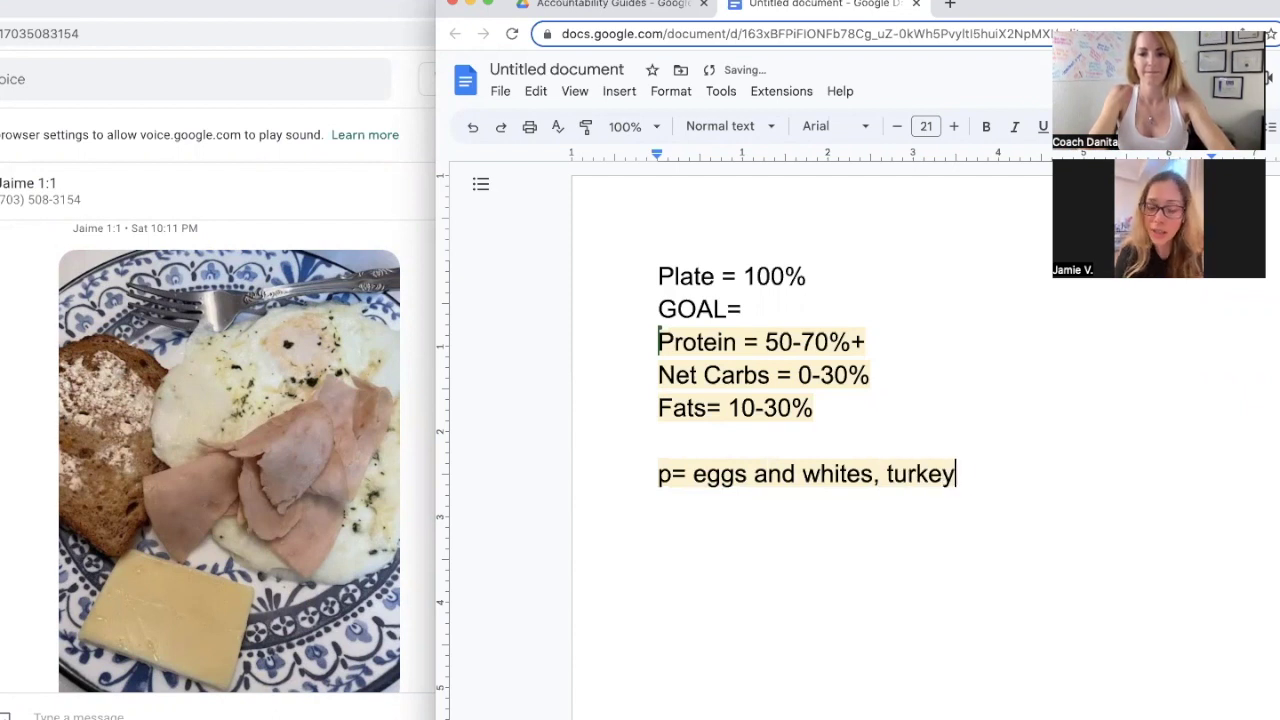
type(", cheese")
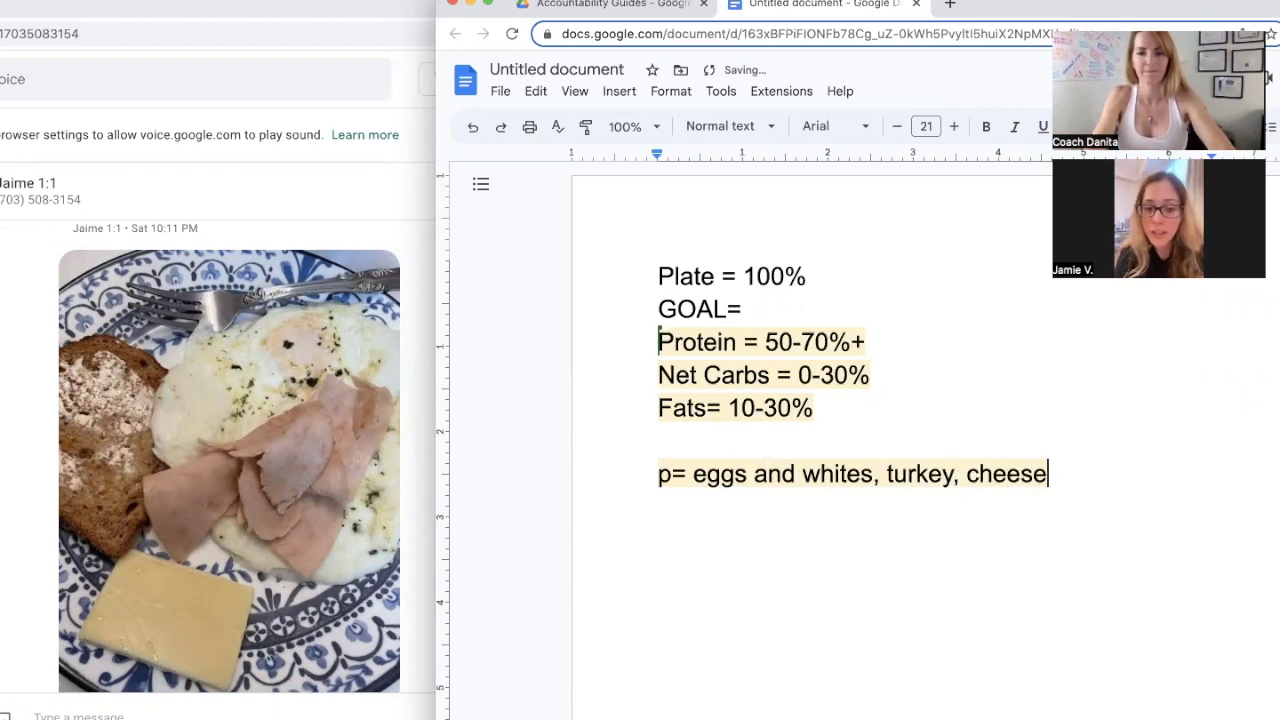
Step: Add the carb line "c= bread" and the fat line "f= cheese" beneath the protein line
key("Return")
type("c=")
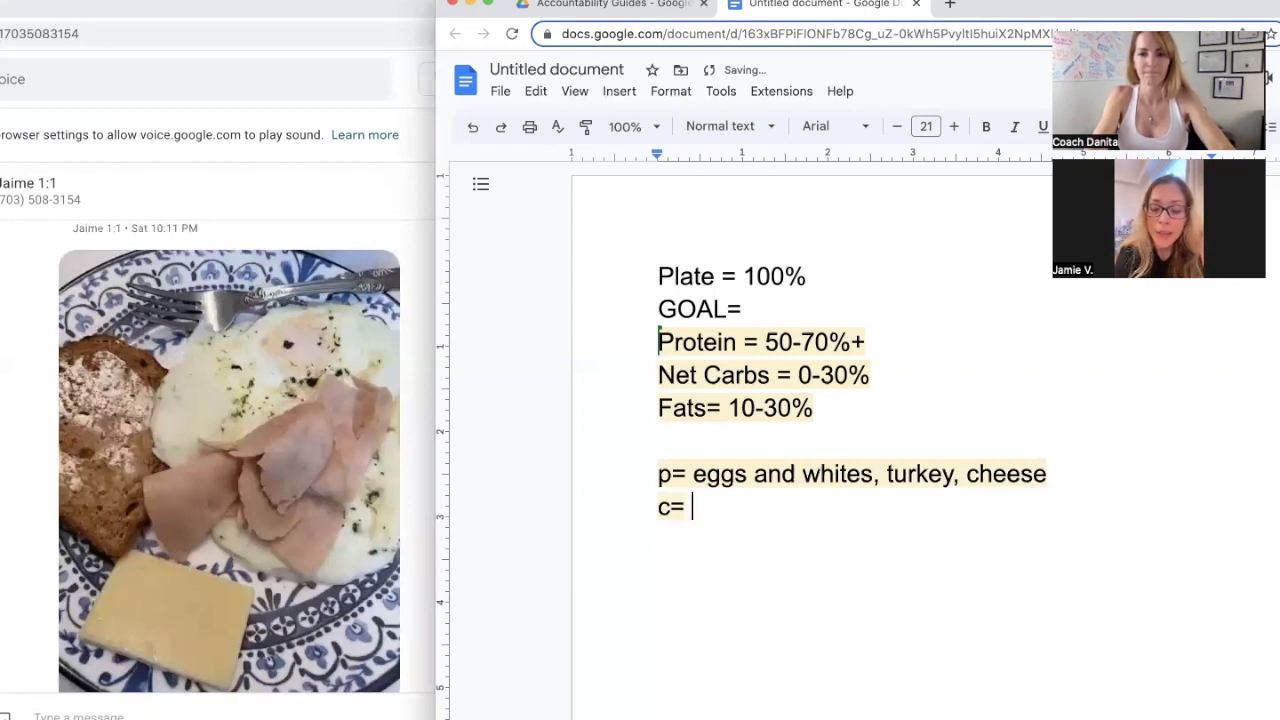
key("Return")
type("f")
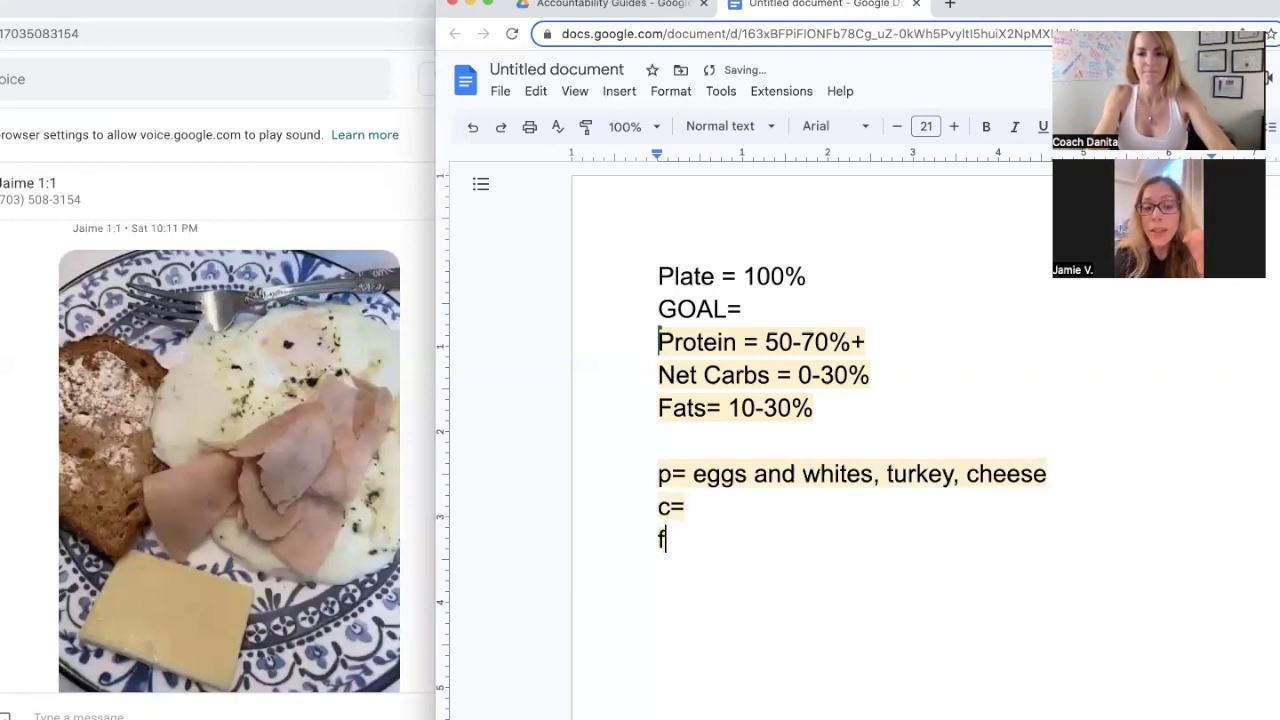
type("= cheese")
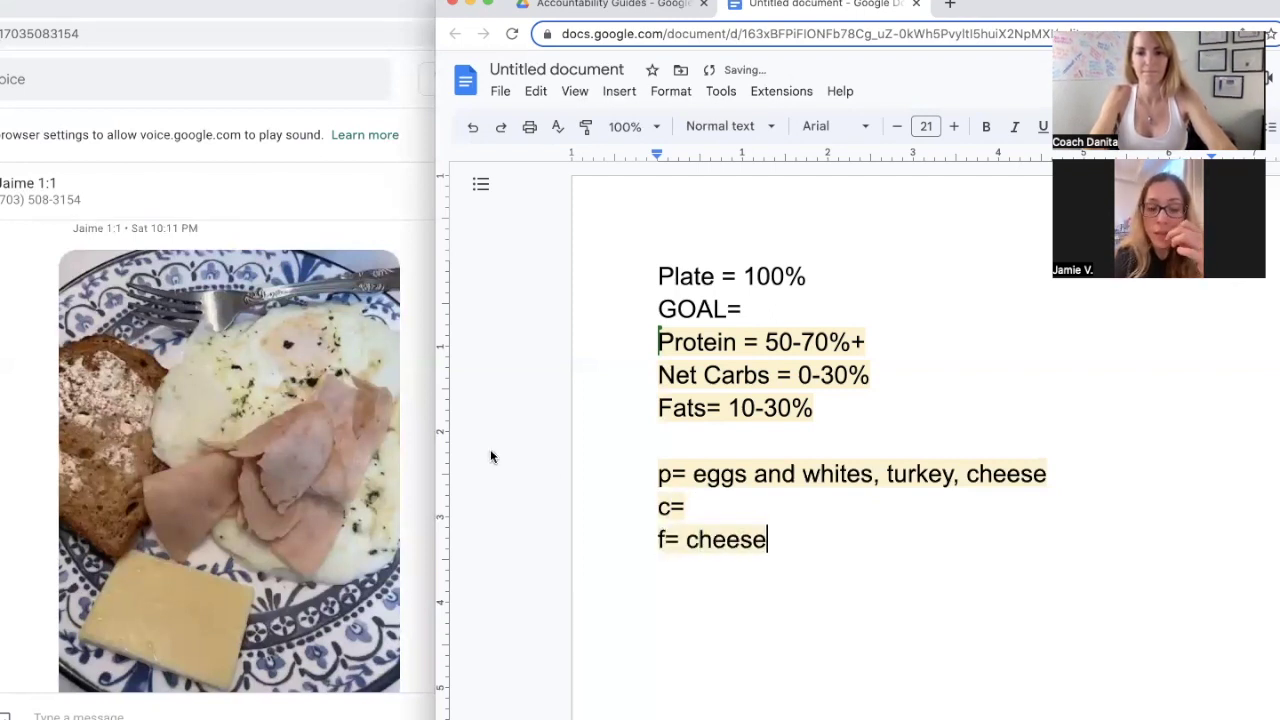
left_click(691, 507)
type("bread")
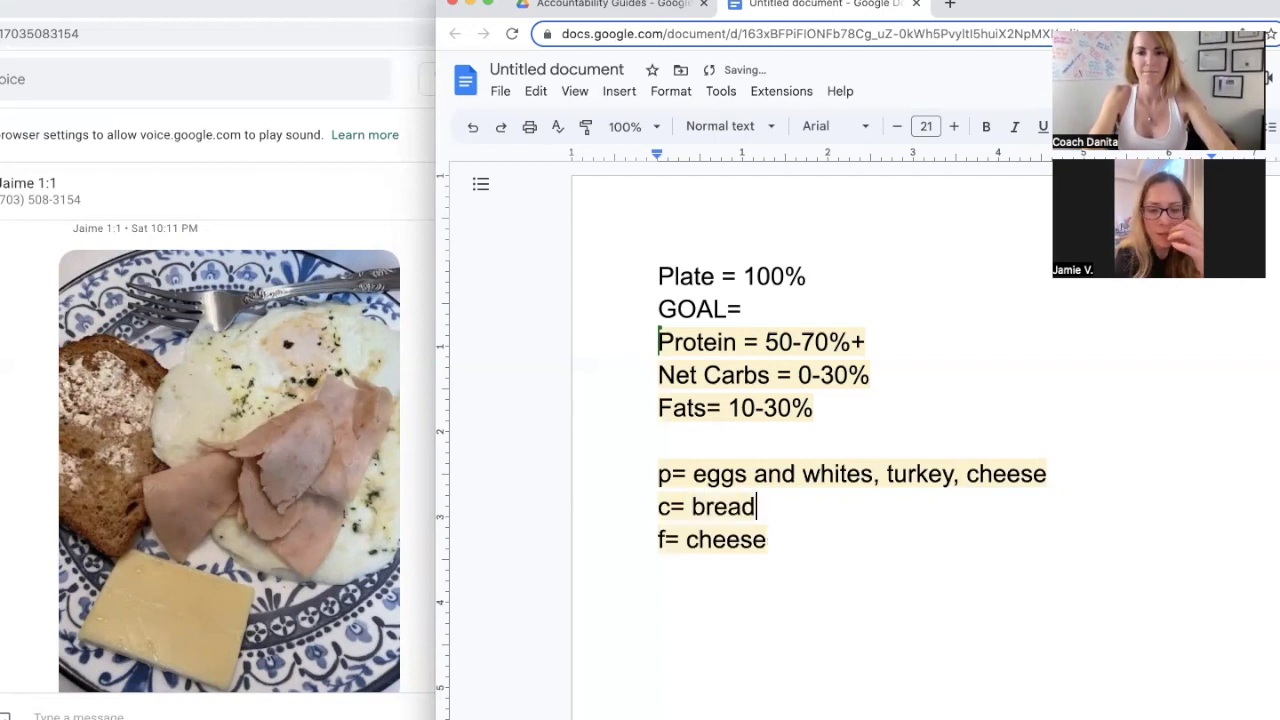
Step: Append ", bread" to the plate's protein line
left_click(1055, 471)
type(", bread")
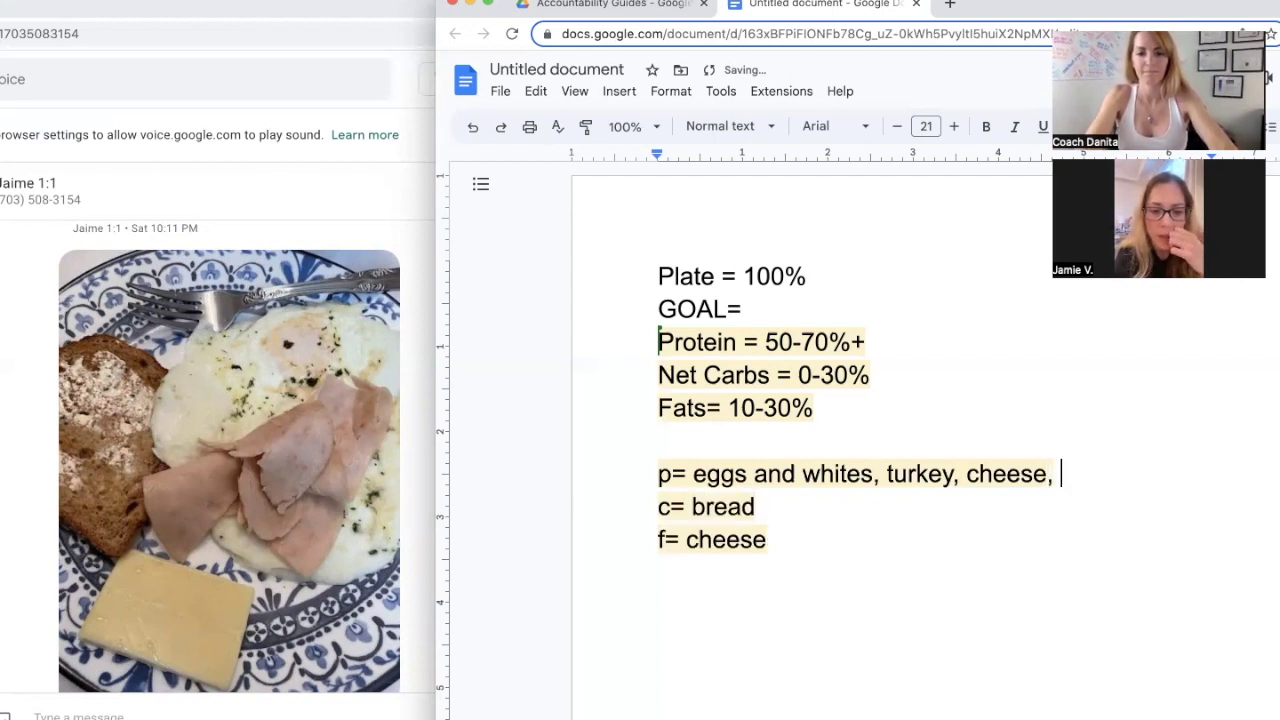
left_click(981, 499)
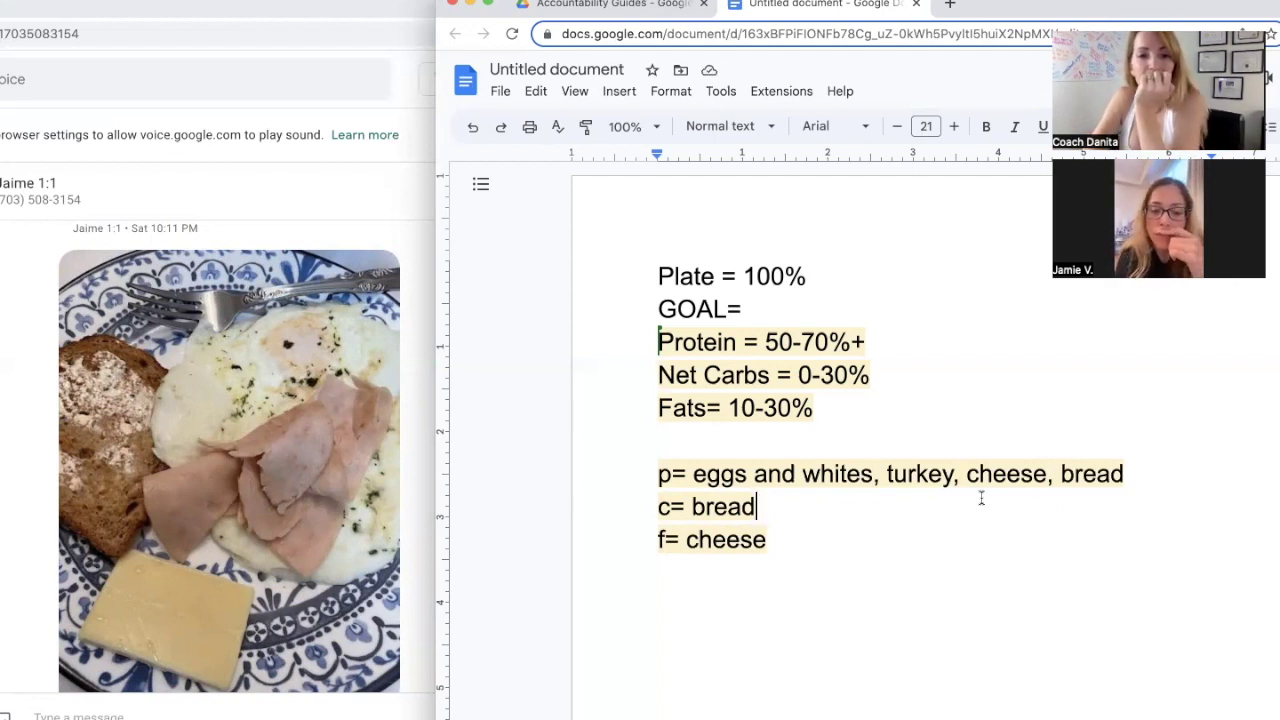
Step: Extend the plate's fat line with ", yolk, butter" after cheese
double_click(858, 532)
key("BackSpace")
type(", yolk")
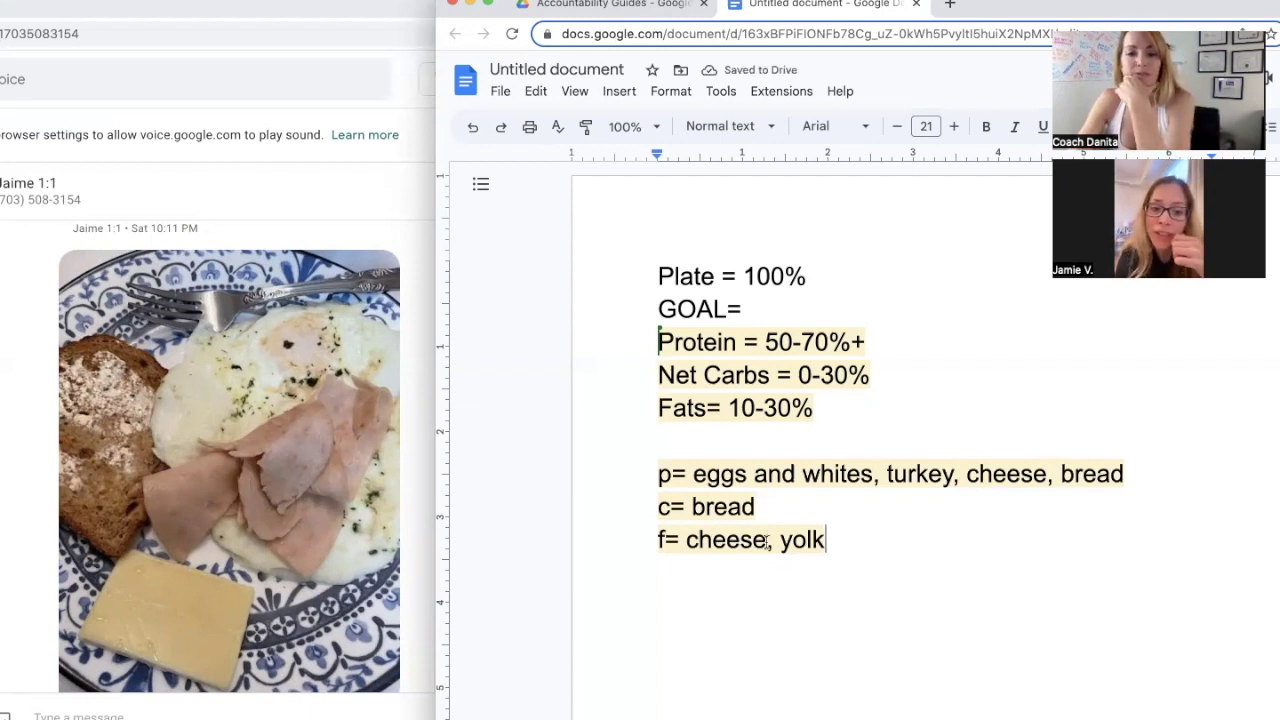
type(", butter,")
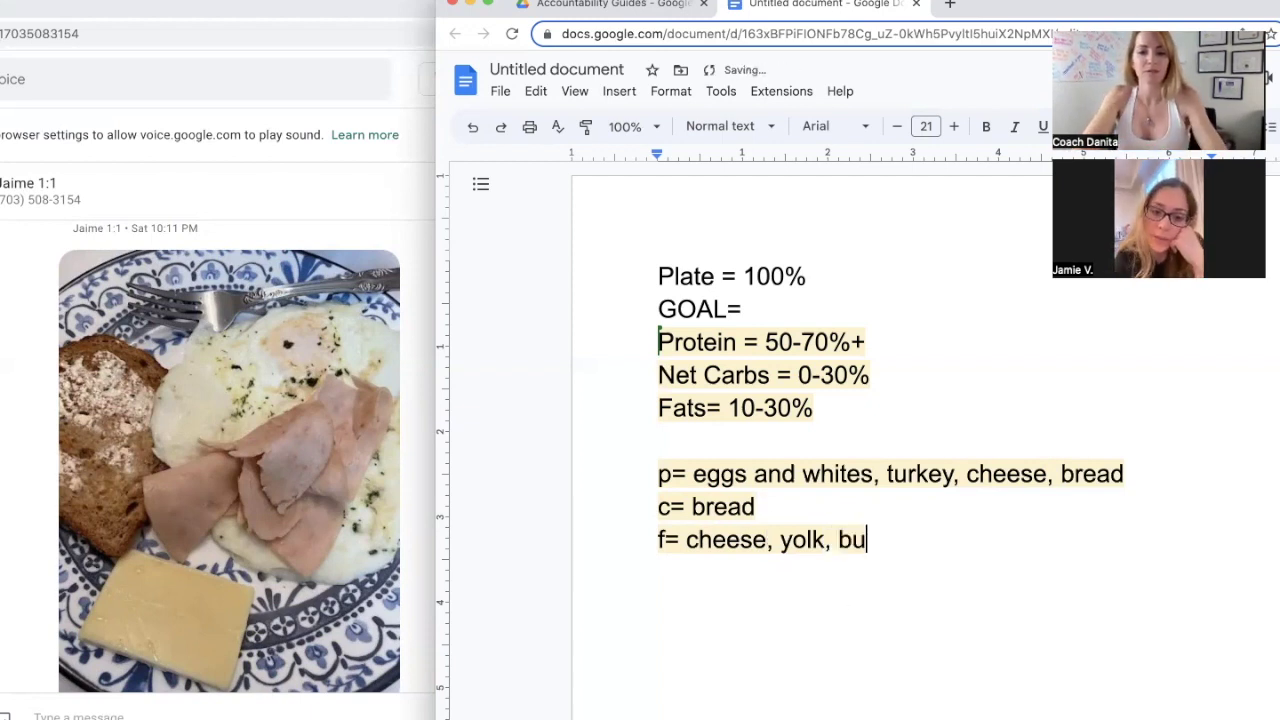
key("BackSpace")
key("BackSpace")
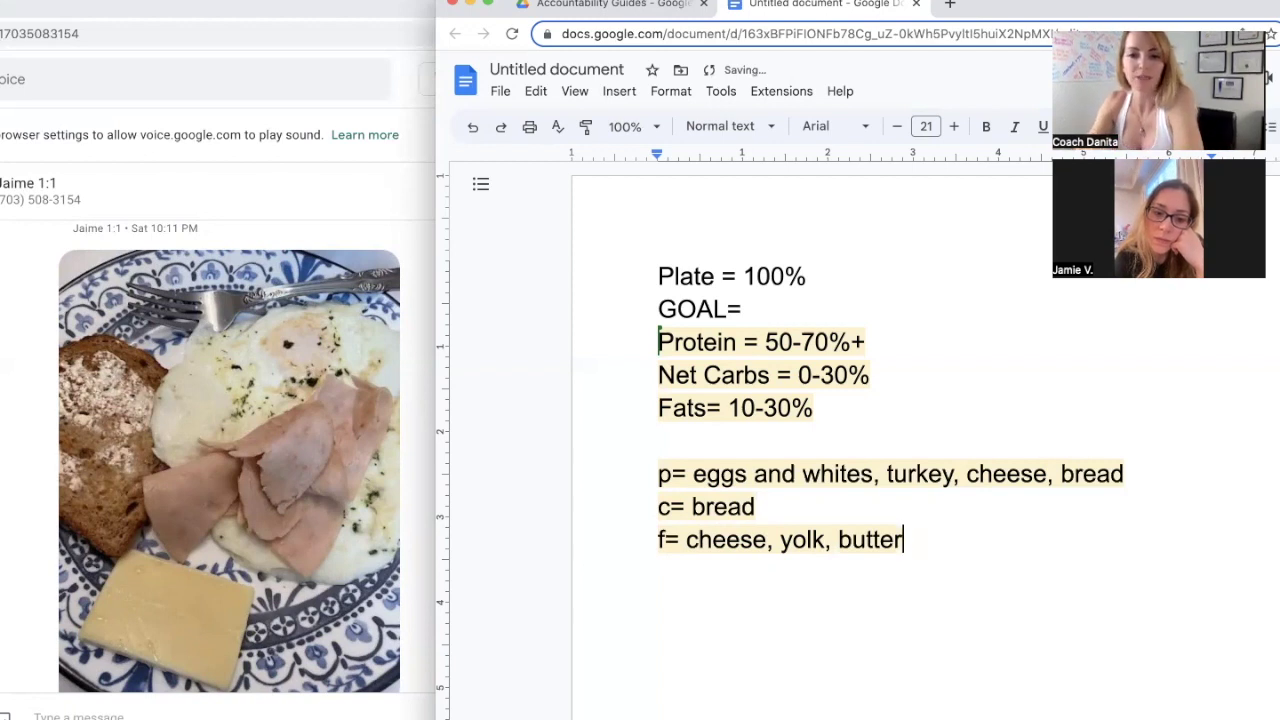
Step: Change the plate's carb line to read "nc= ¾ bread"
left_click(762, 508)
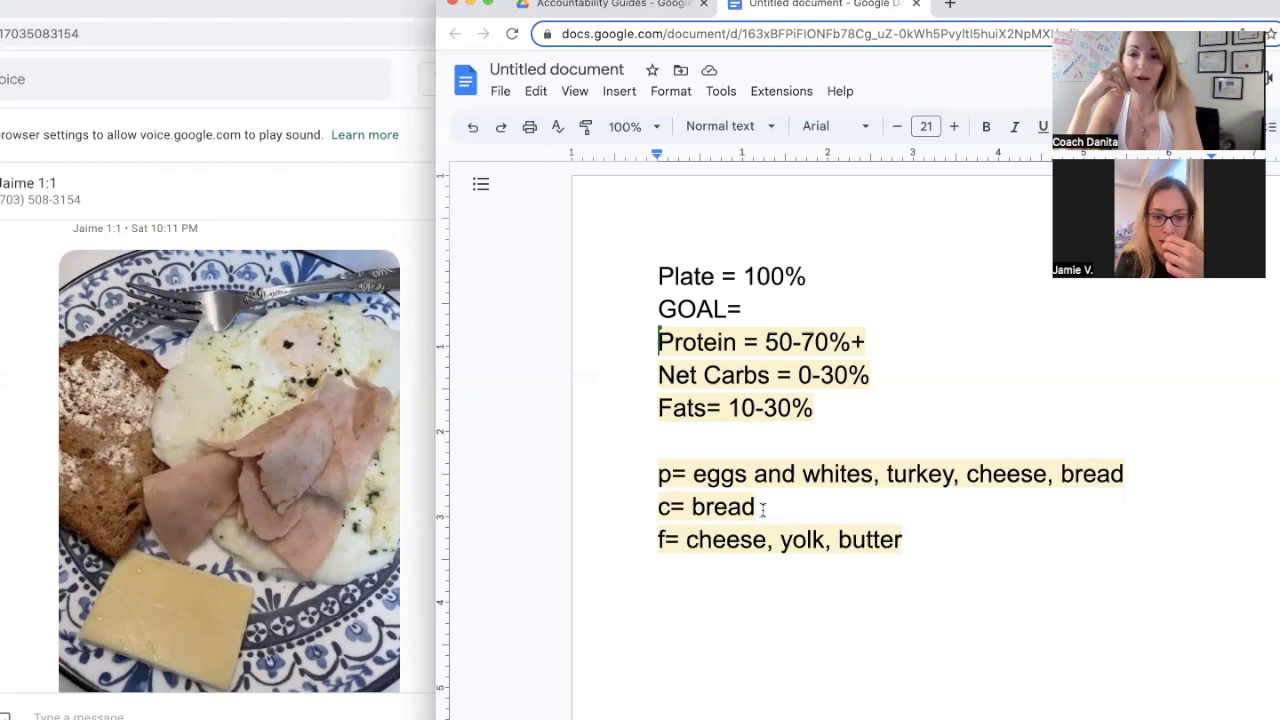
left_click(691, 507)
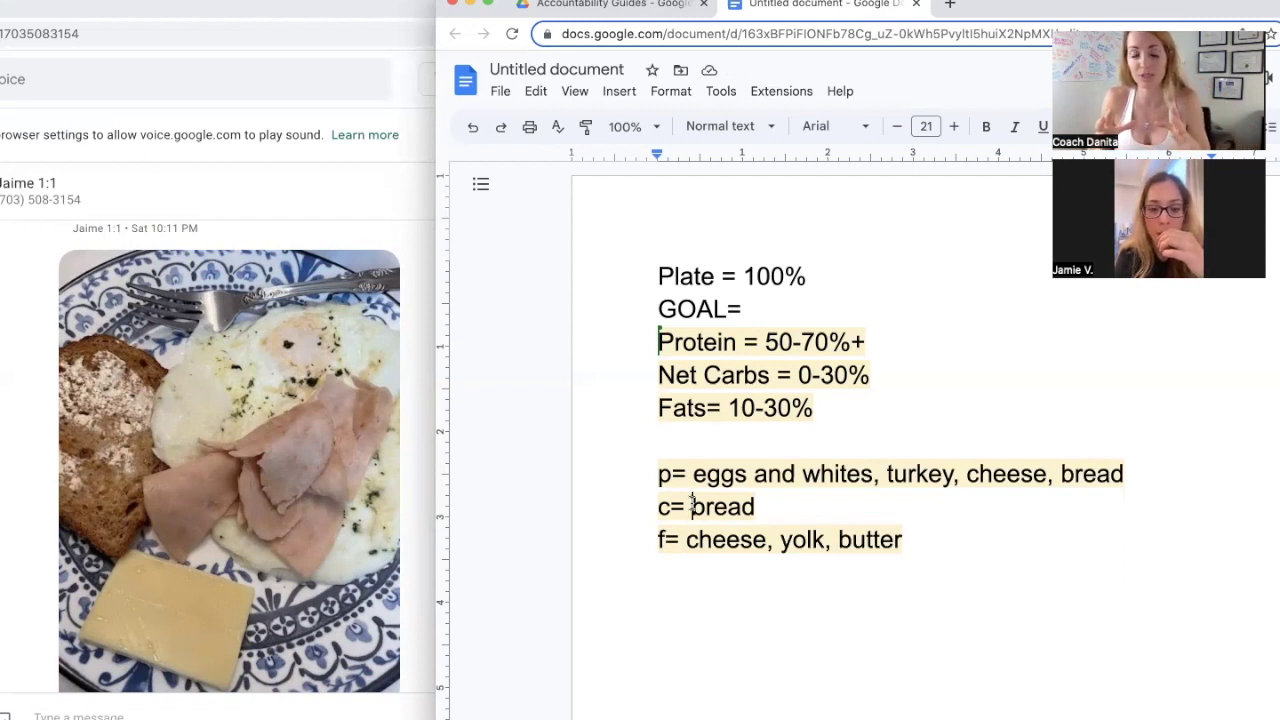
left_click(692, 506)
type("3/4")
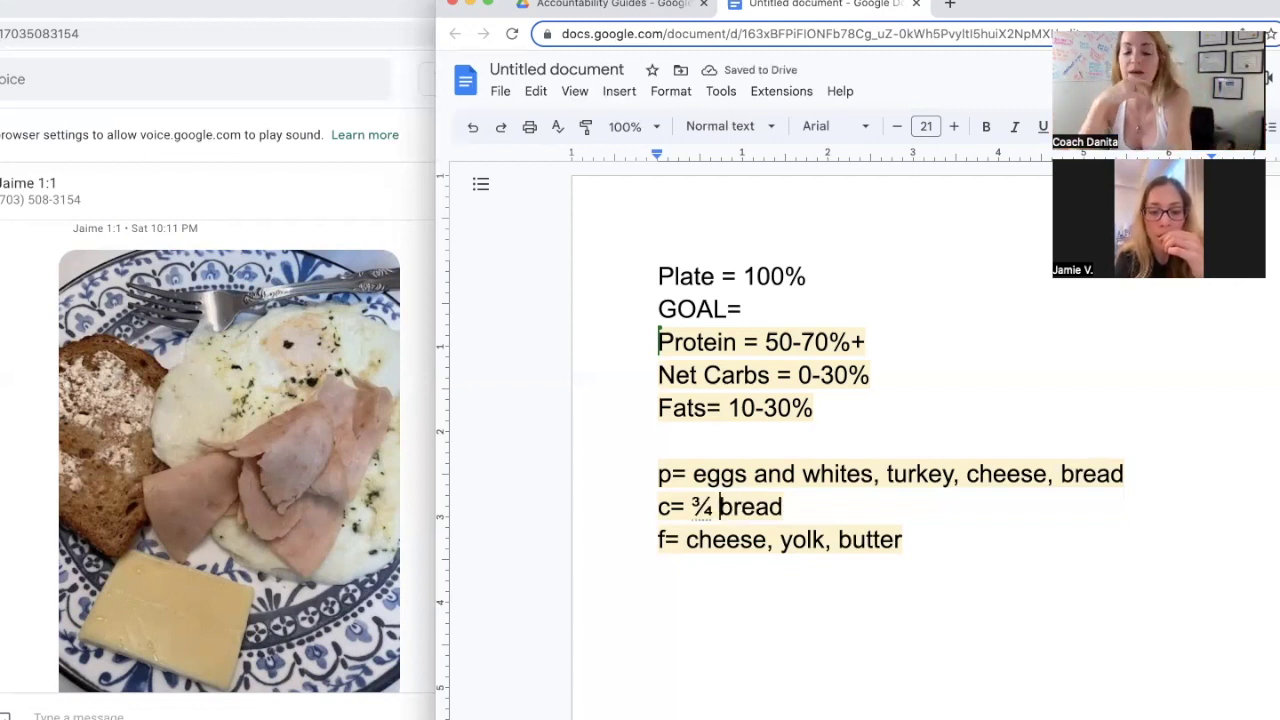
left_click(659, 508)
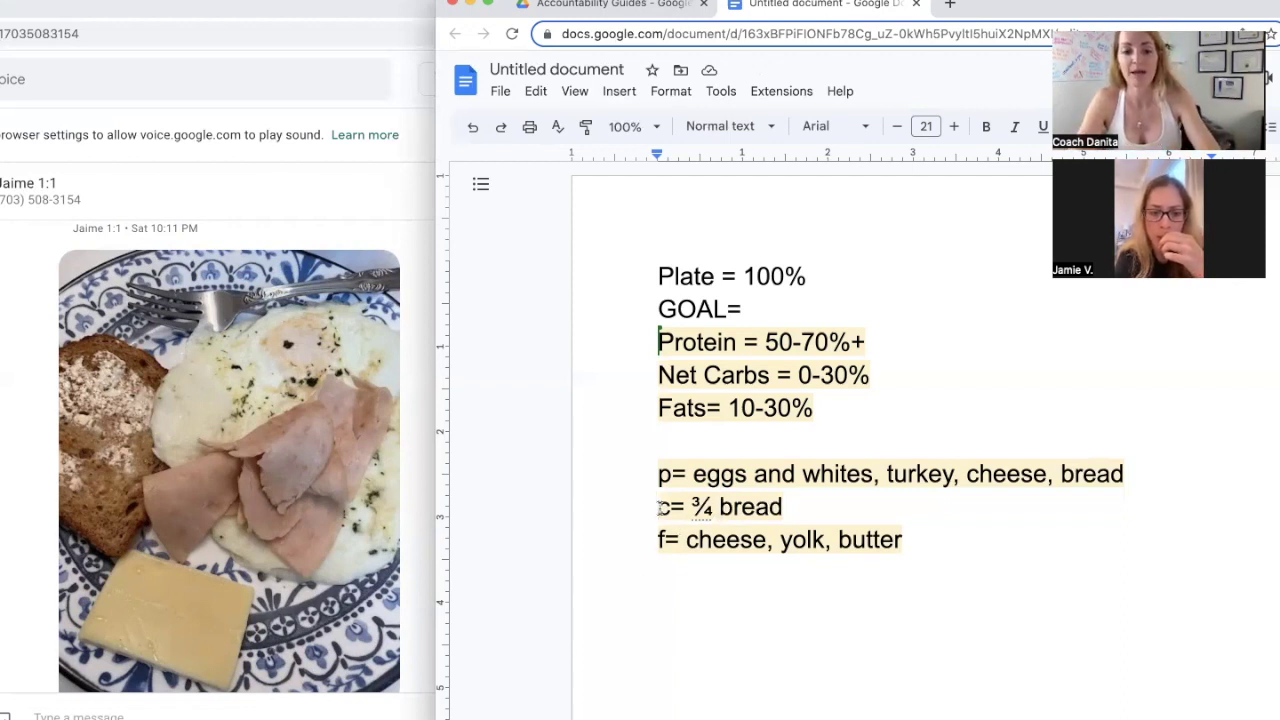
type("n")
Step: Add an equals sign at the end of the plate's protein, net carb and fat lines
double_click(1138, 466)
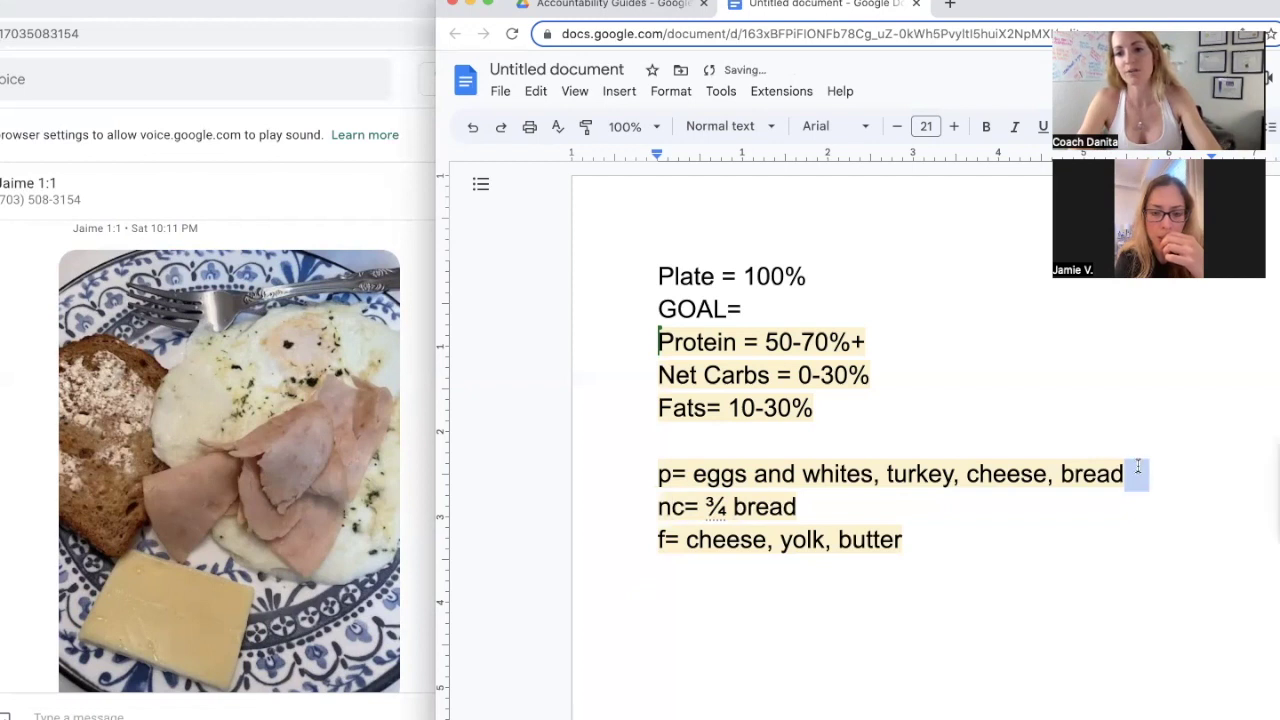
type("=")
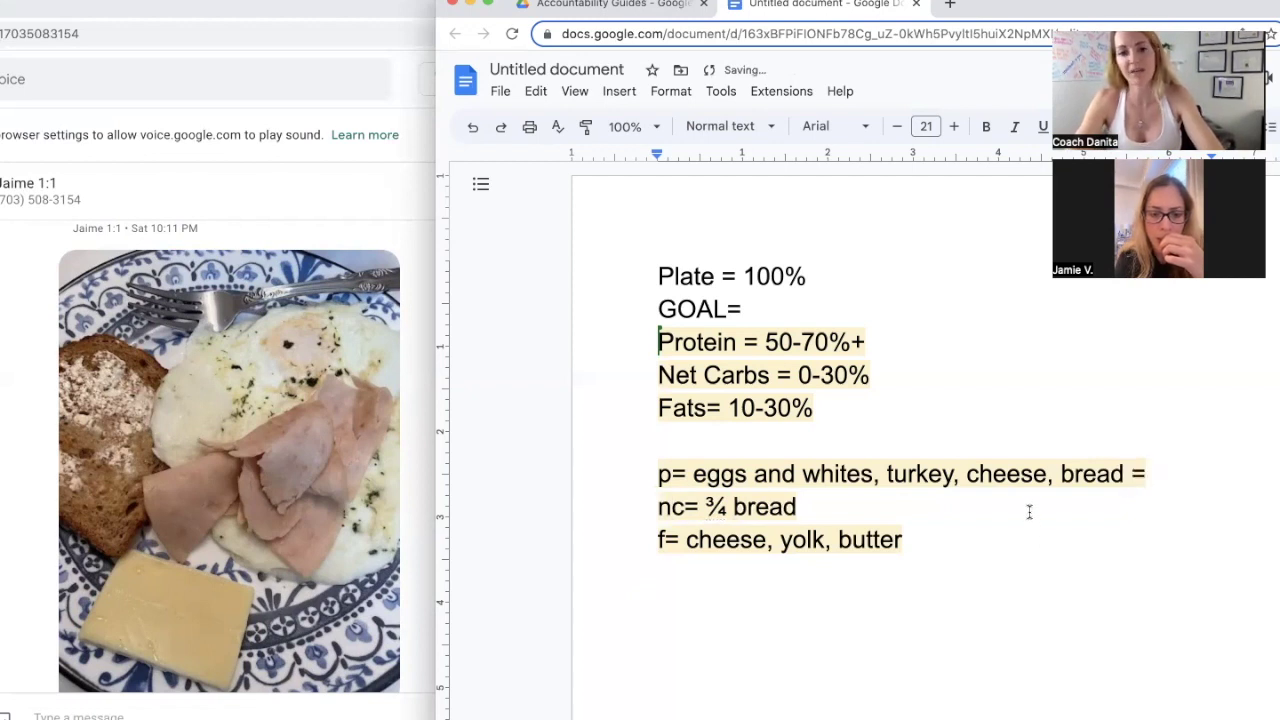
left_click(1030, 510)
type("=")
double_click(1033, 540)
type("=")
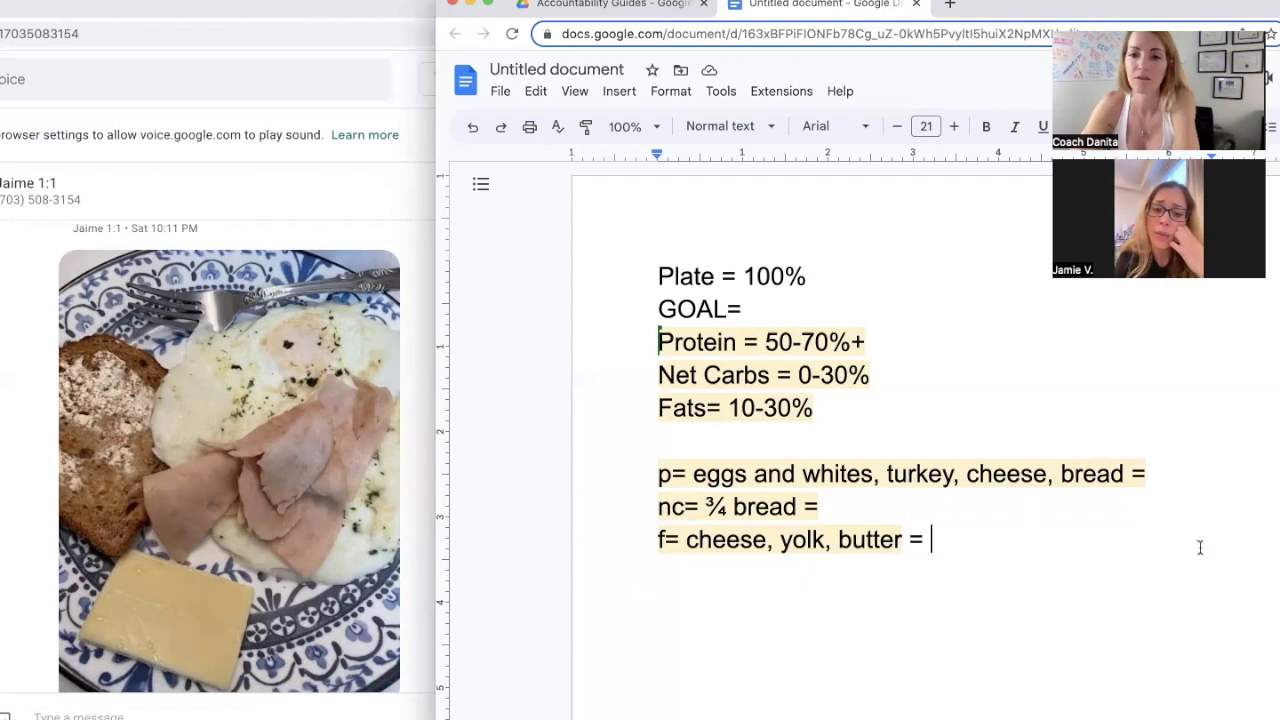
Step: Enter 50-60% as the plate's protein range after the protein foods
left_click(1180, 474)
type("5-")
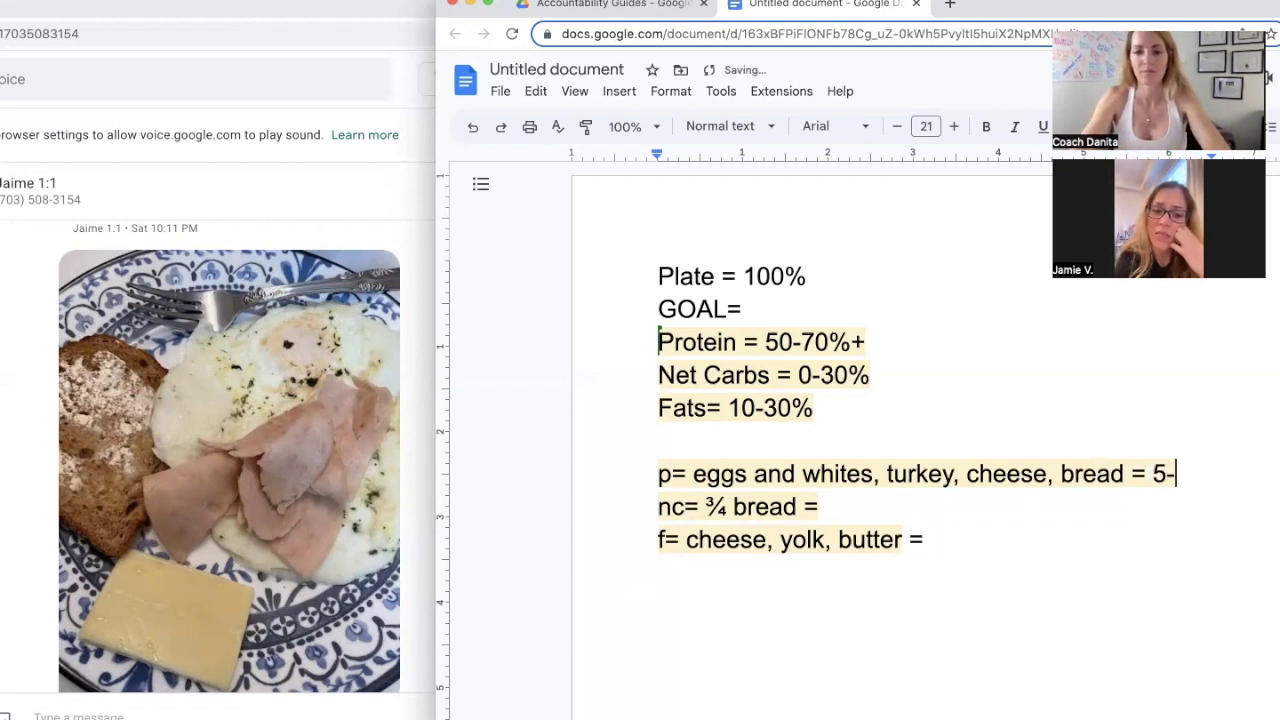
key("BackSpace")
type("0-60")
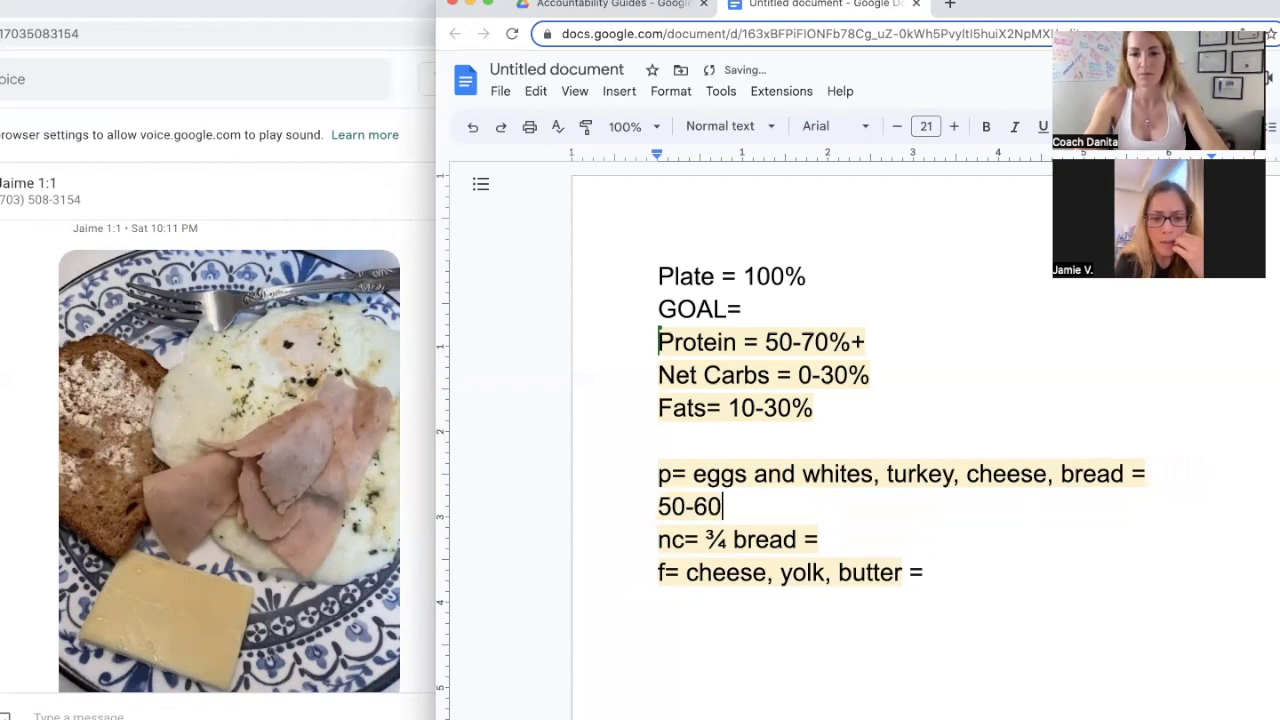
type("%")
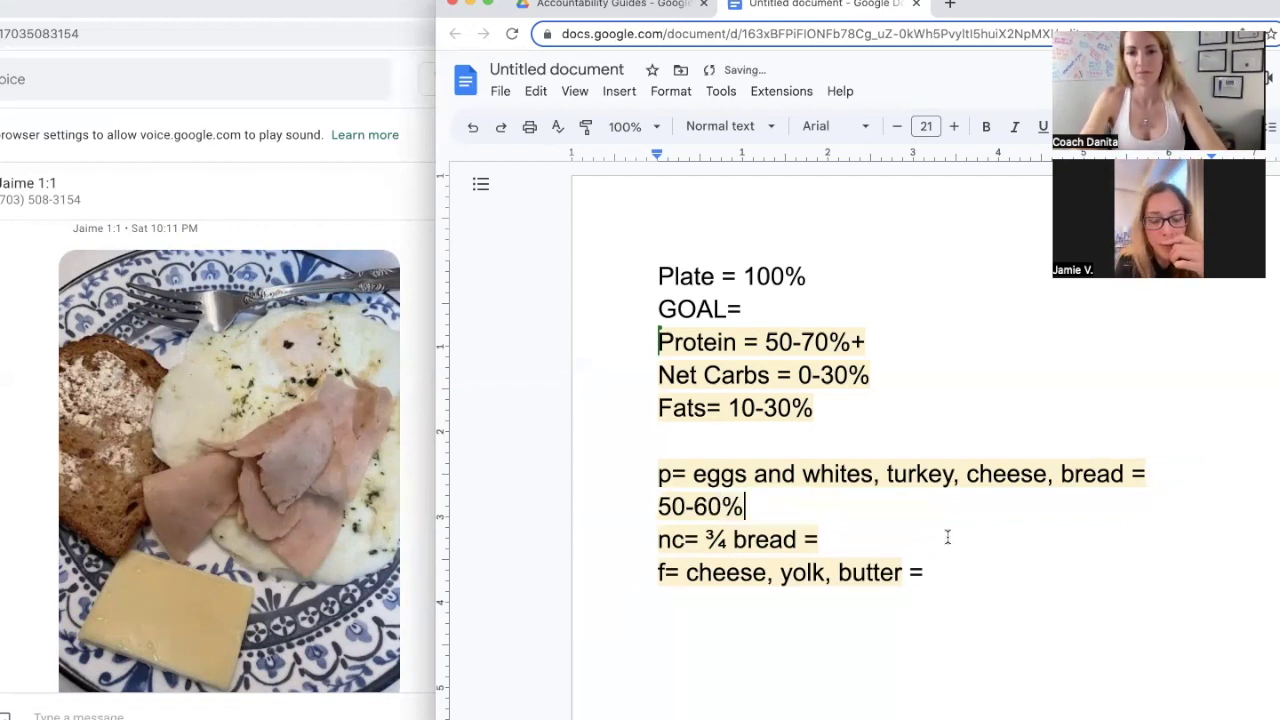
Step: Enter 5-15% as the plate's net carb range and 10-20% as its fat range
double_click(946, 535)
left_click(863, 534)
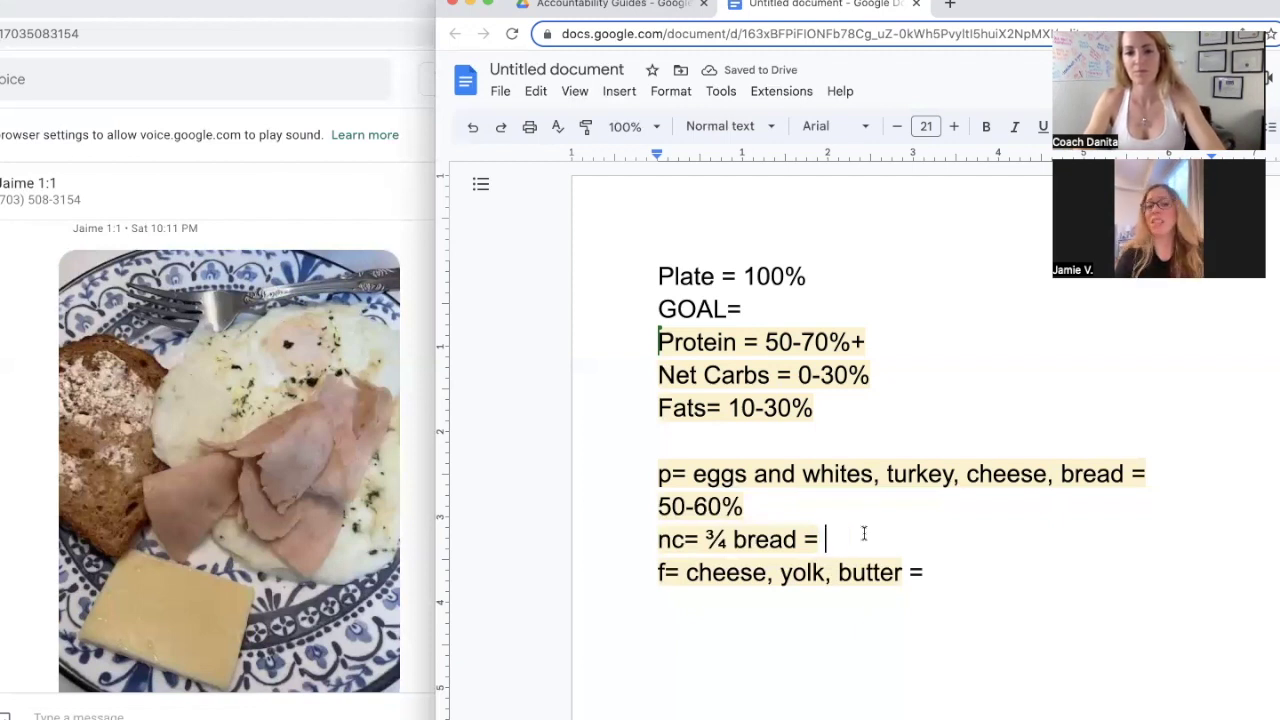
type("10-")
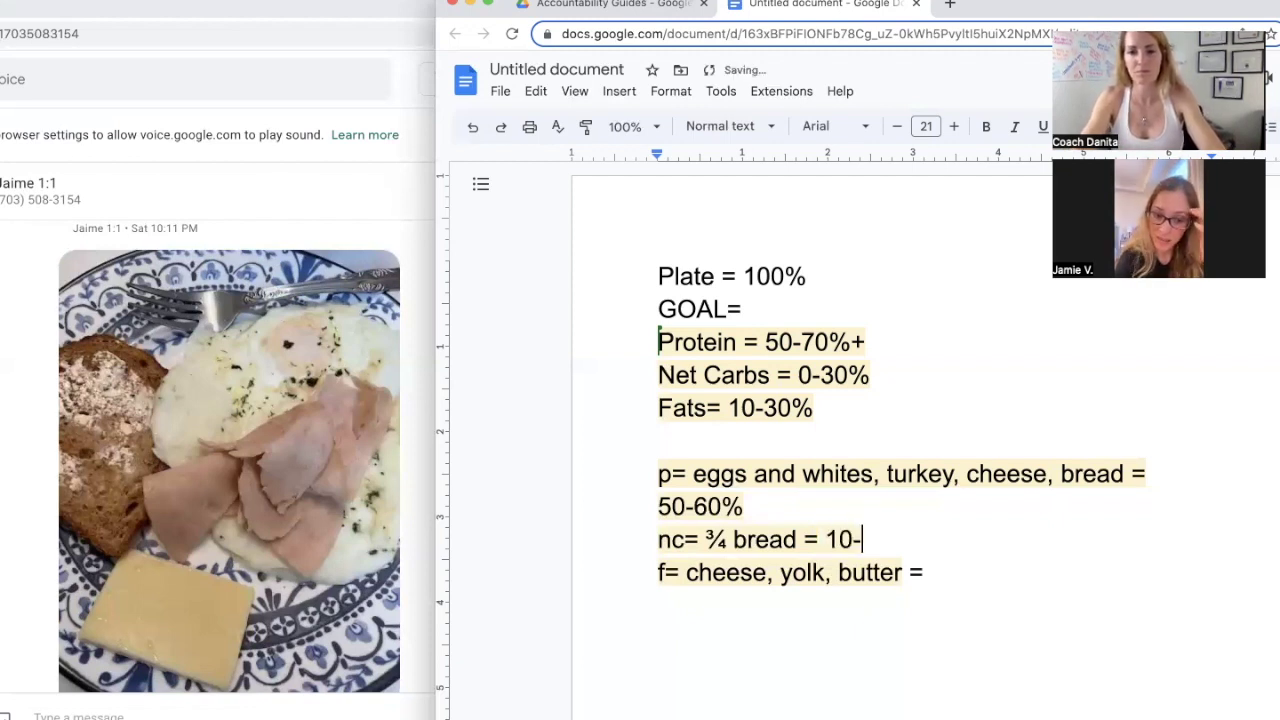
key("BackSpace")
key("BackSpace")
key("BackSpace")
type("5-10")
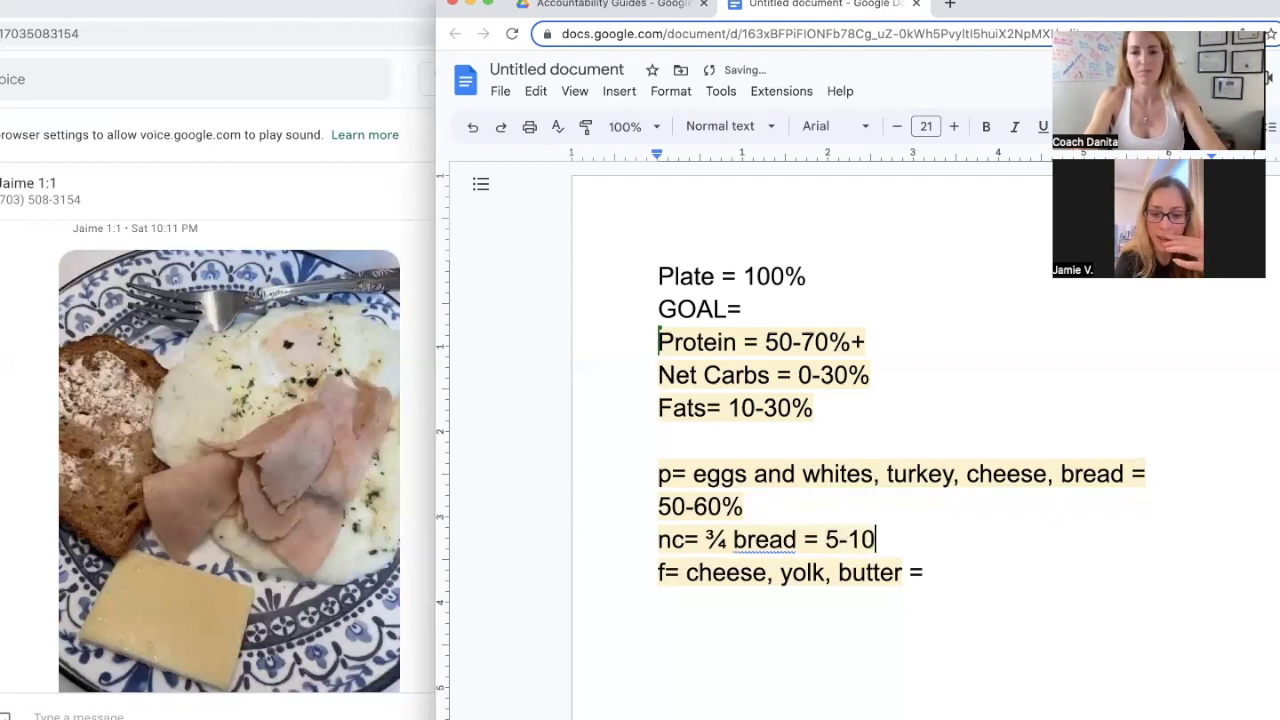
key("BackSpace")
type("5%")
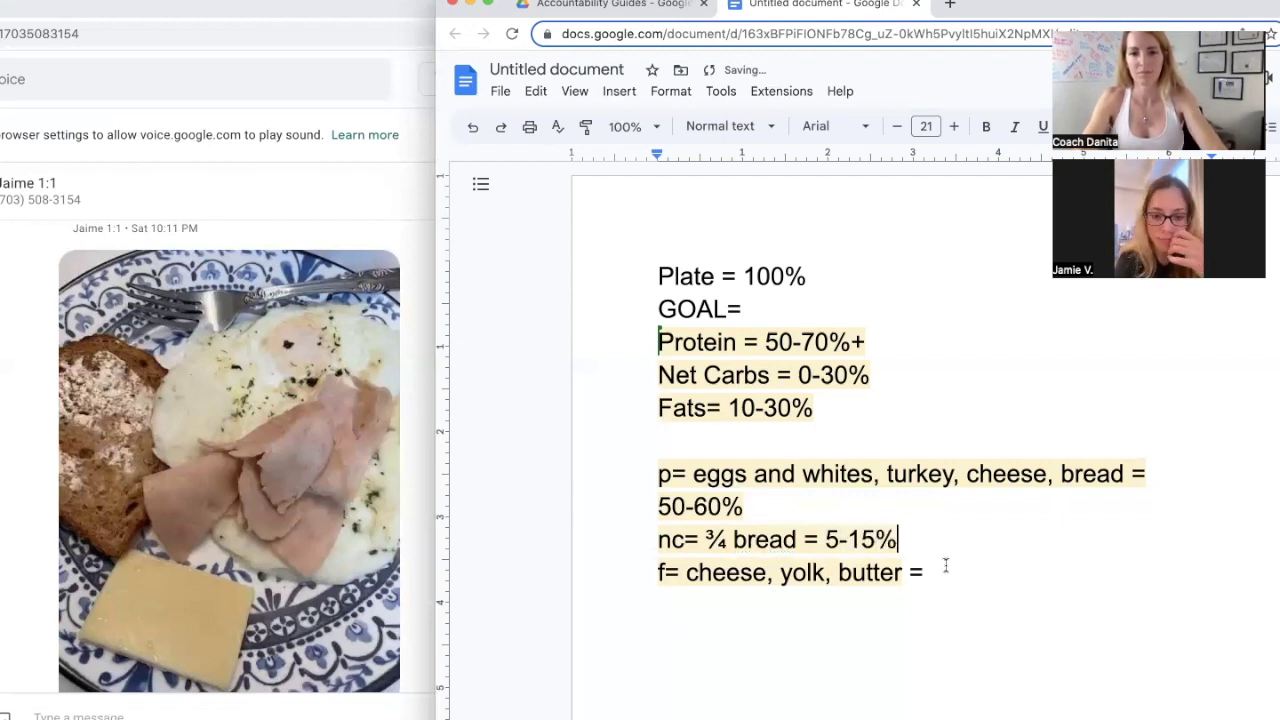
left_click(945, 566)
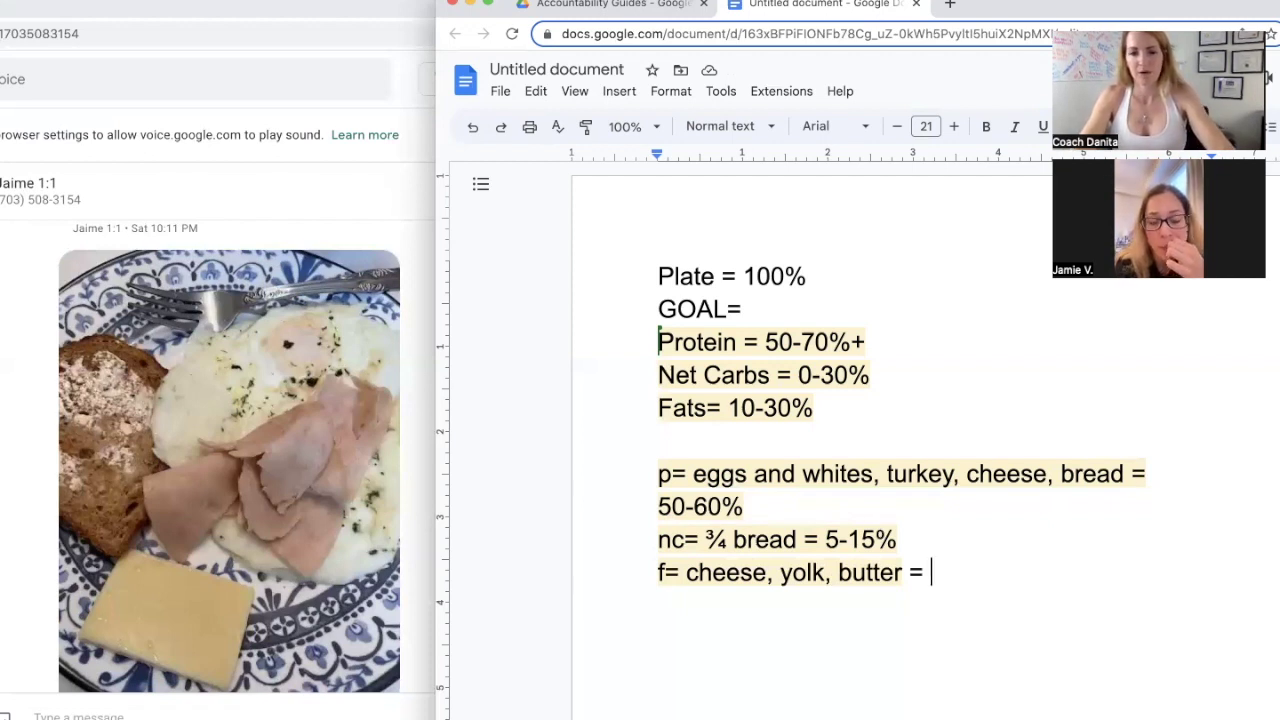
type("10-20%")
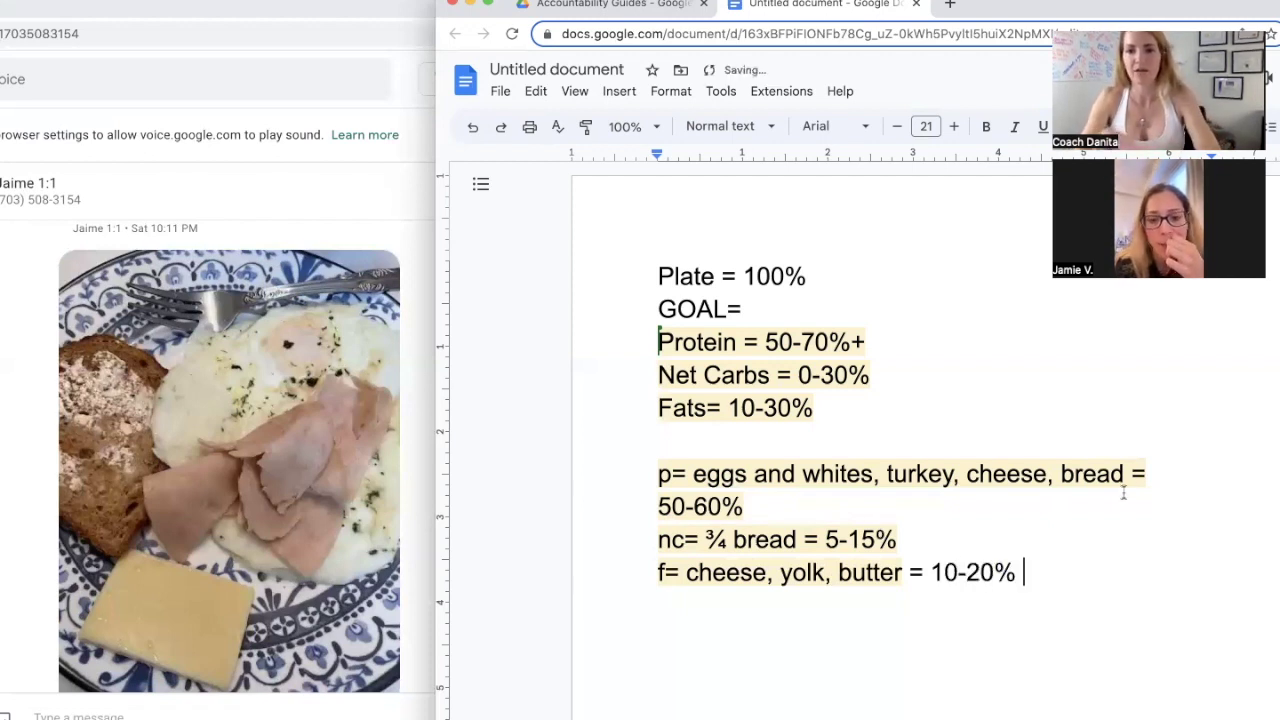
Step: Review the plate's protein, net carb and fat ranges in turn and bring up the earlier meal photos in the message thread
left_click_drag(766, 515, 650, 515)
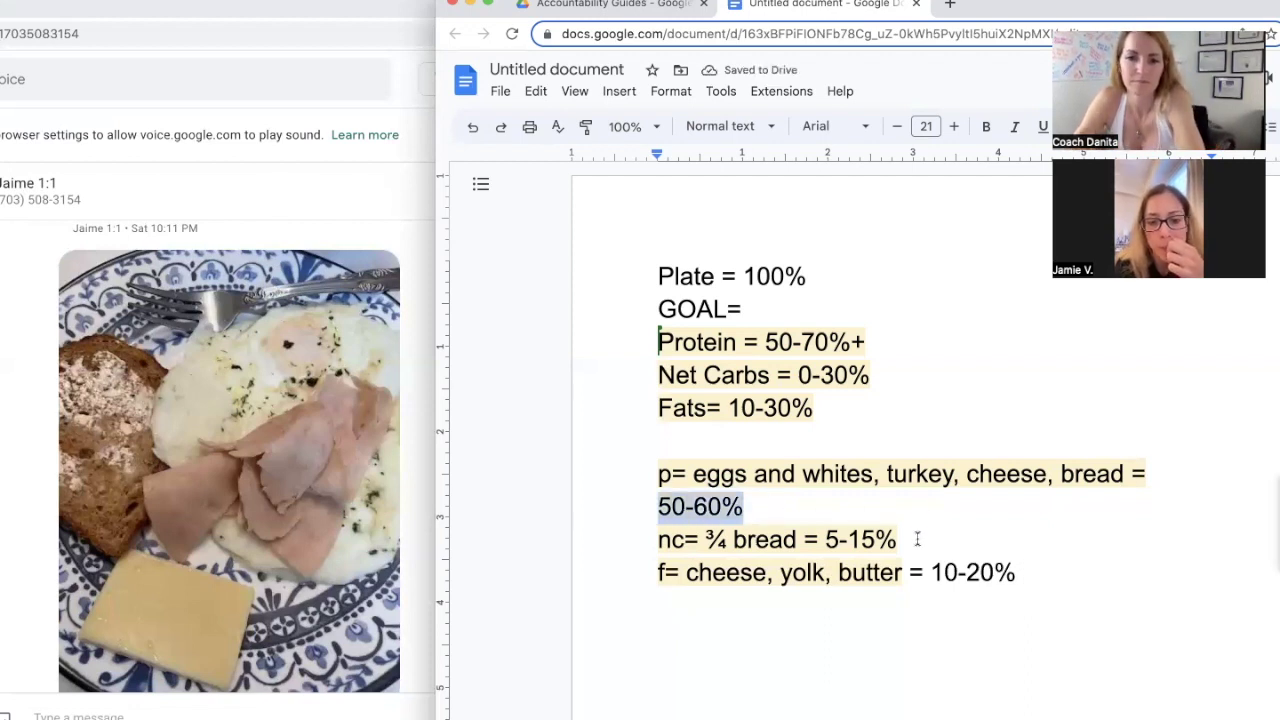
left_click_drag(898, 540, 825, 540)
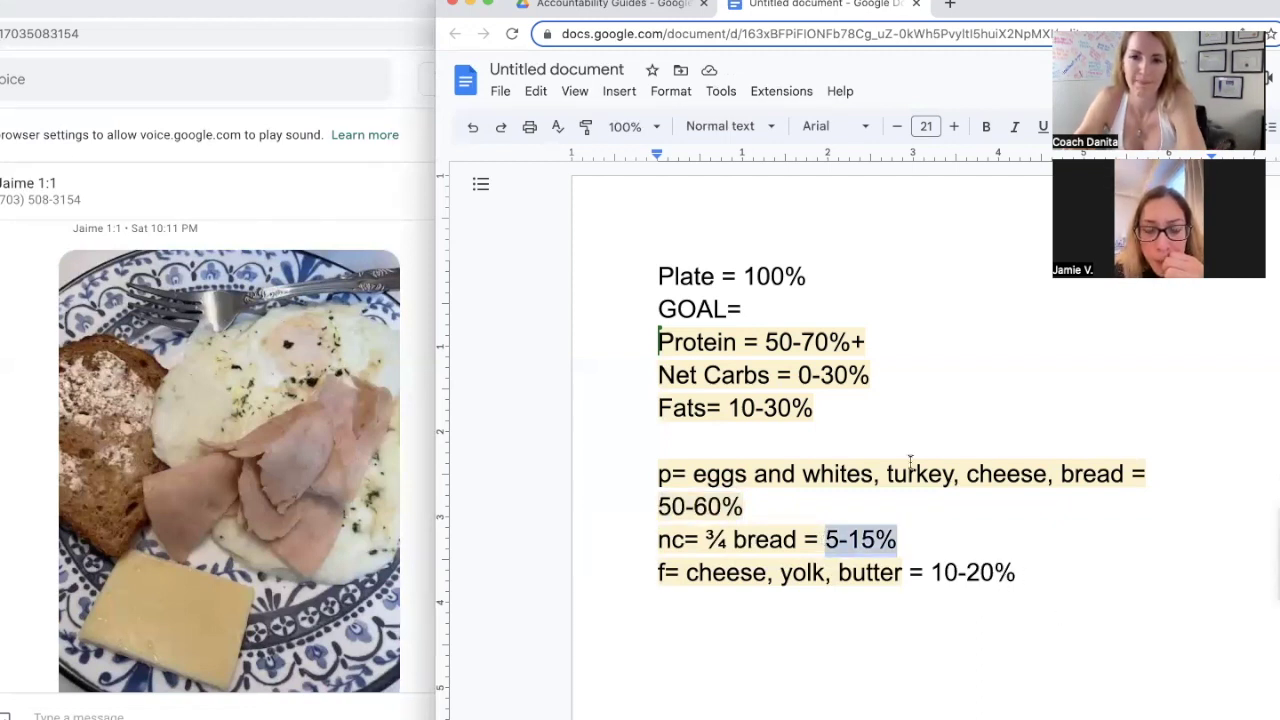
left_click(1020, 572)
left_click_drag(1021, 572, 931, 572)
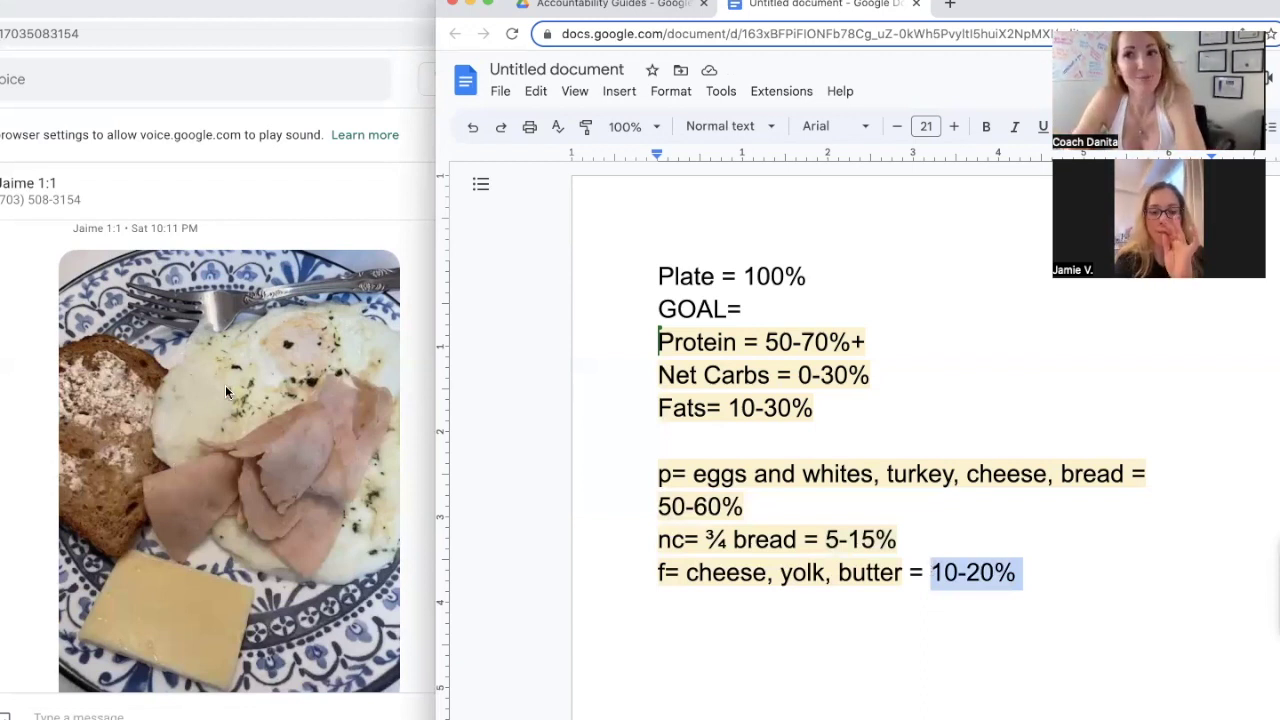
scroll(214, 367, "up", 10)
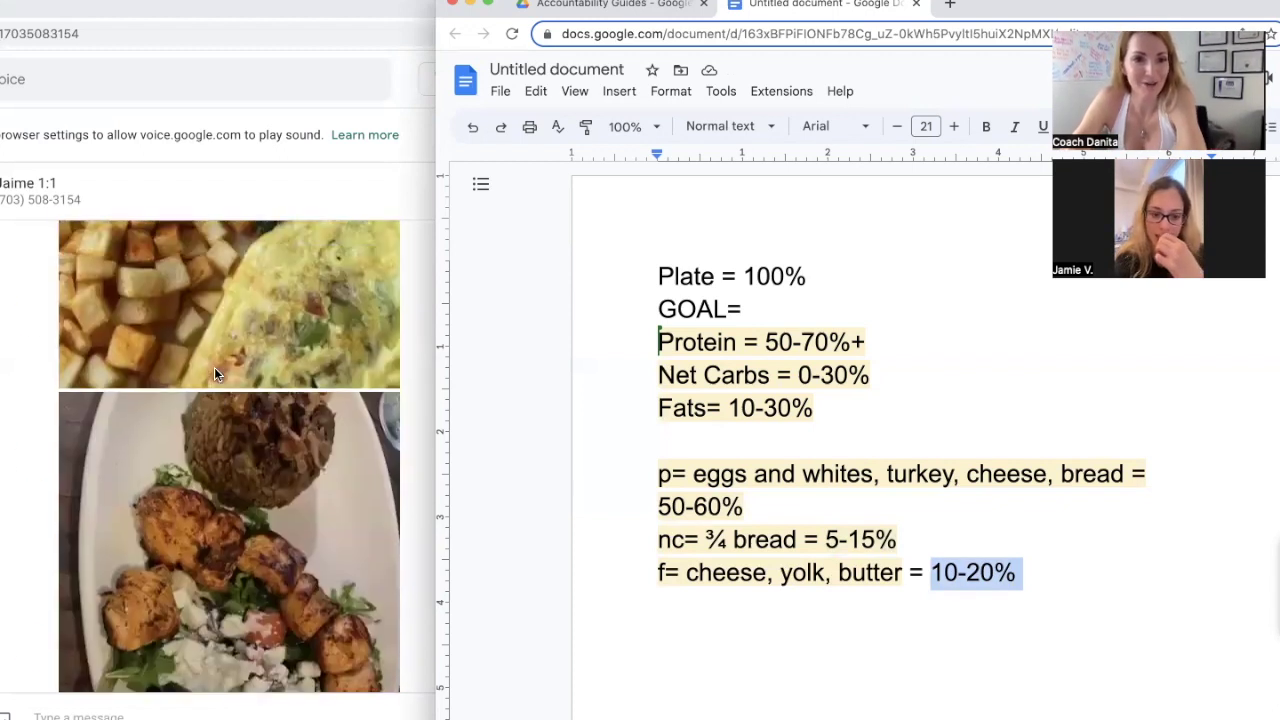
Step: Look back through the earlier meal photos in the message thread to the plate of crackers and hummus-like dip
scroll(214, 367, "up", 10)
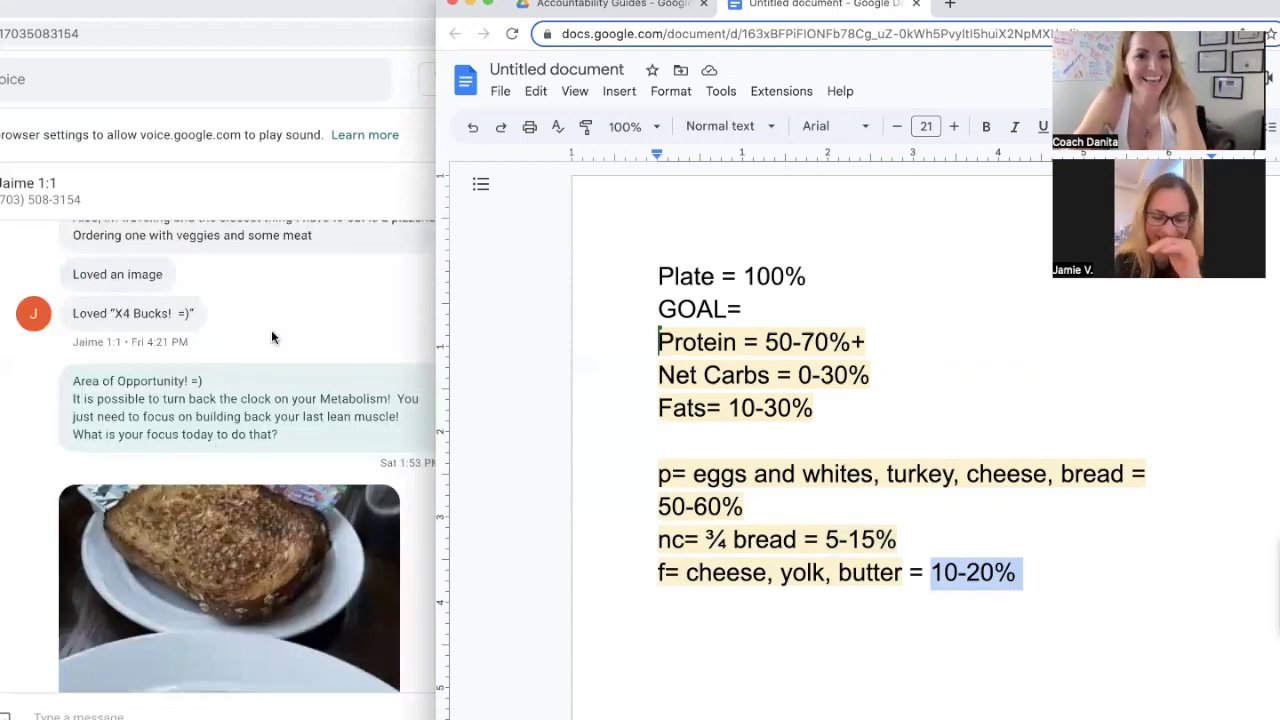
scroll(271, 330, "up", 10)
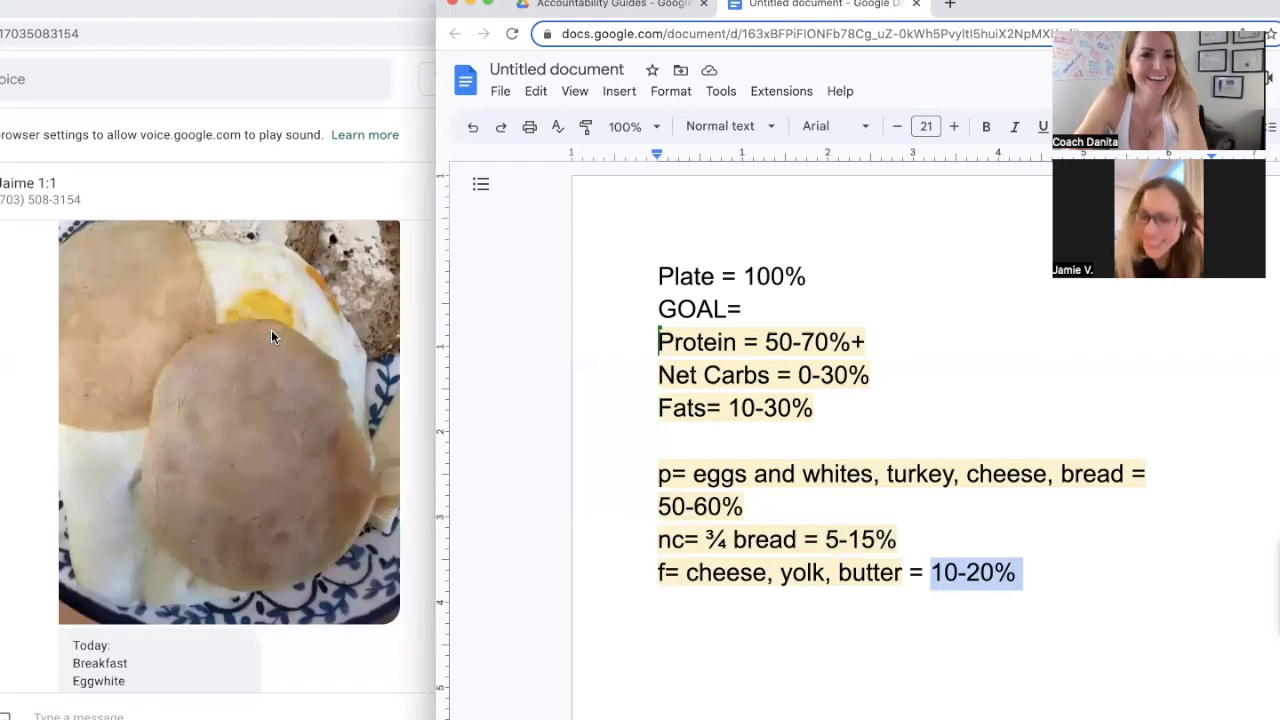
scroll(271, 331, "up", 10)
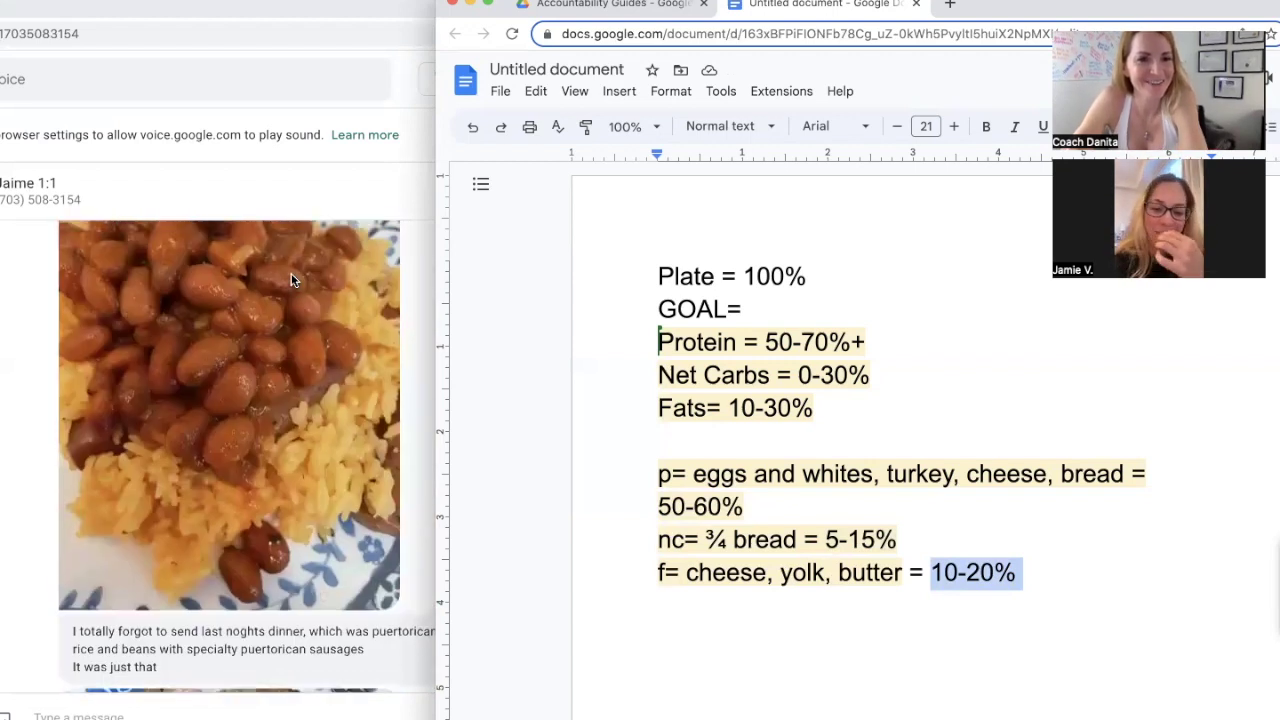
scroll(291, 280, "up", 2)
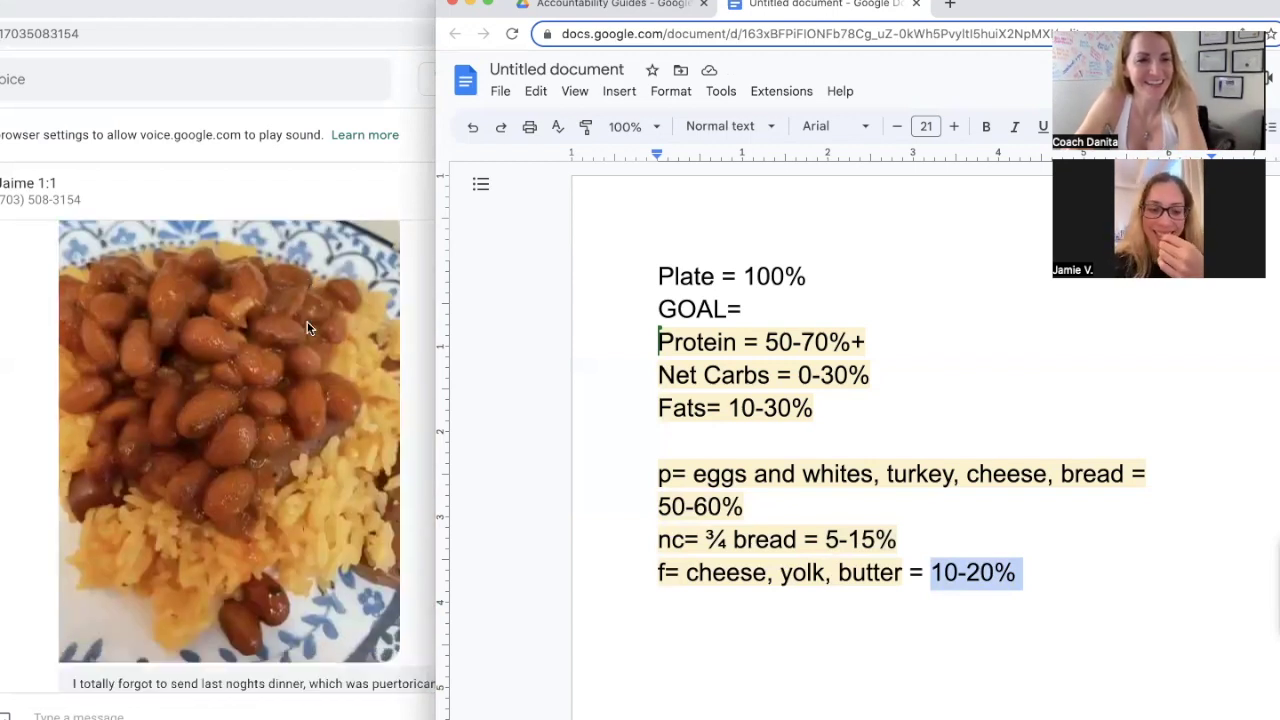
scroll(307, 328, "up", 10)
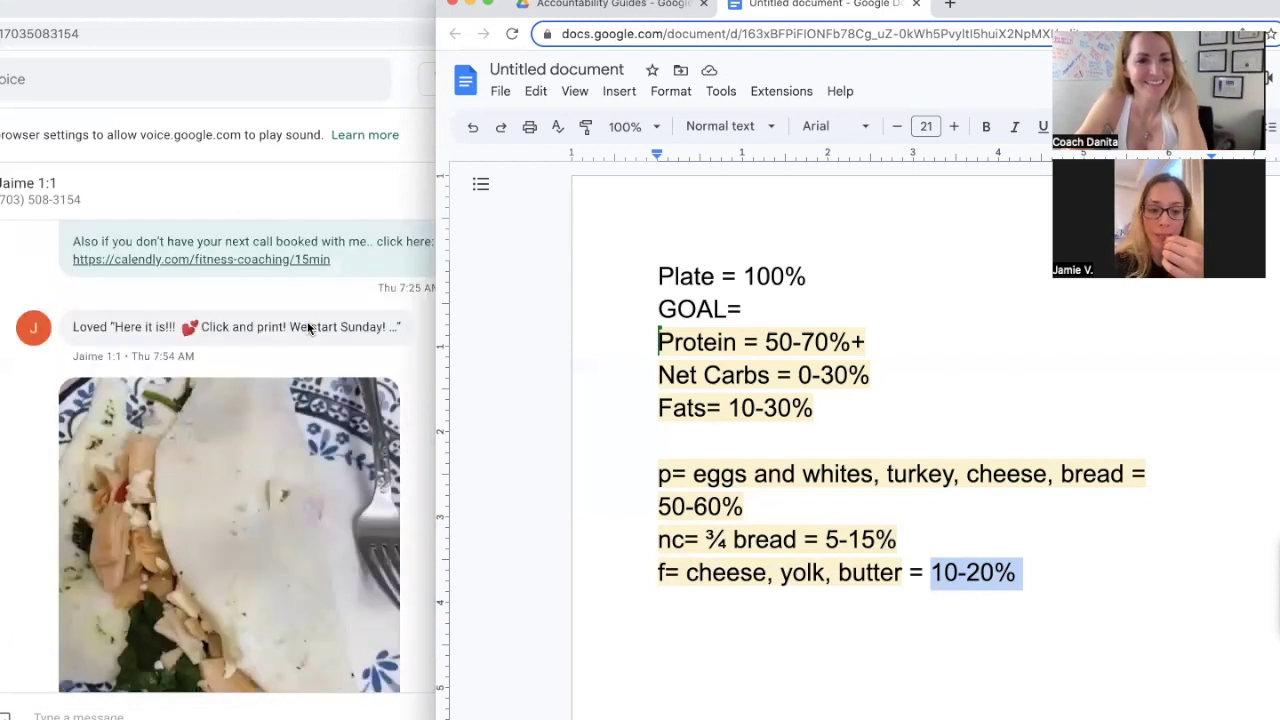
scroll(307, 321, "up", 15)
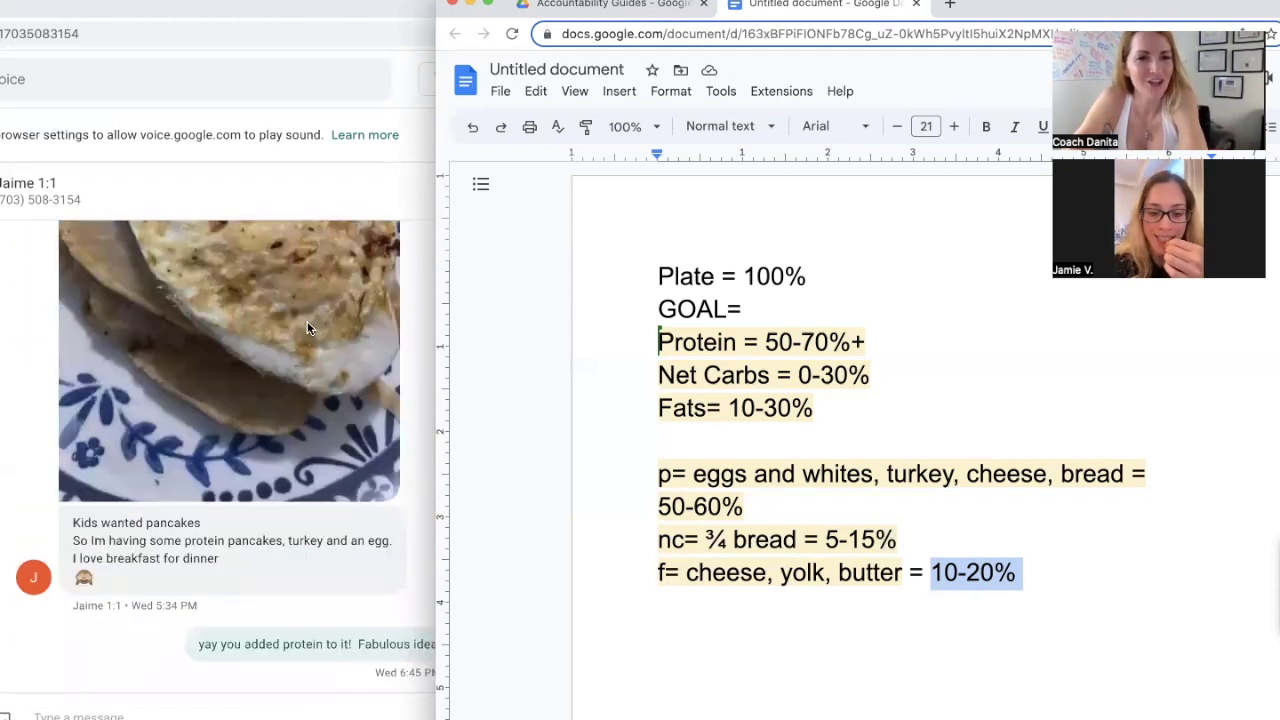
scroll(307, 326, "up", 15)
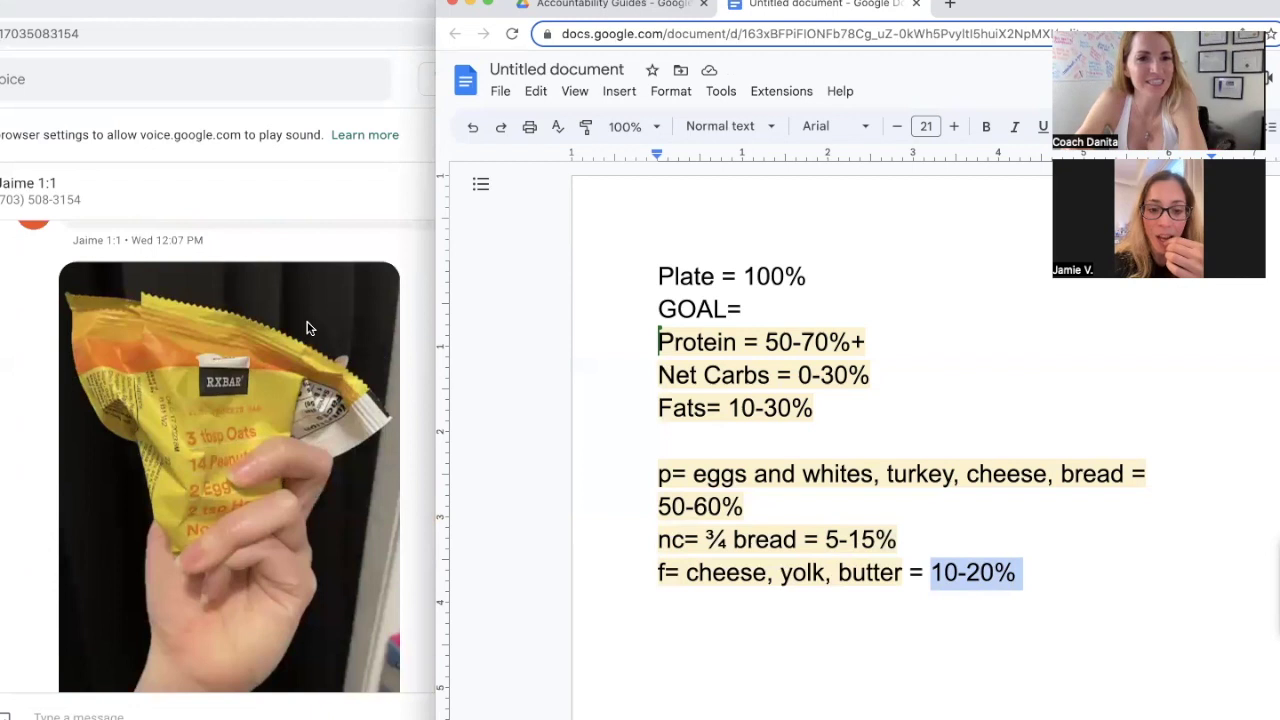
scroll(307, 328, "up", 15)
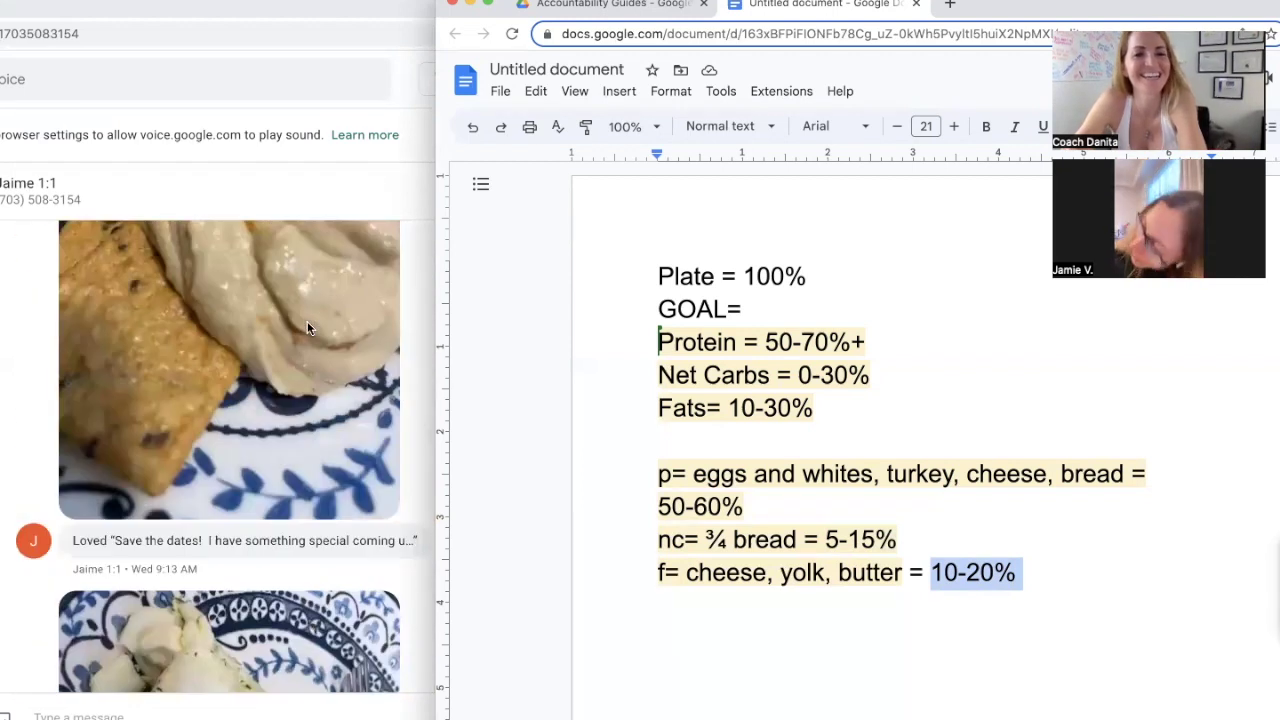
scroll(307, 328, "up", 5)
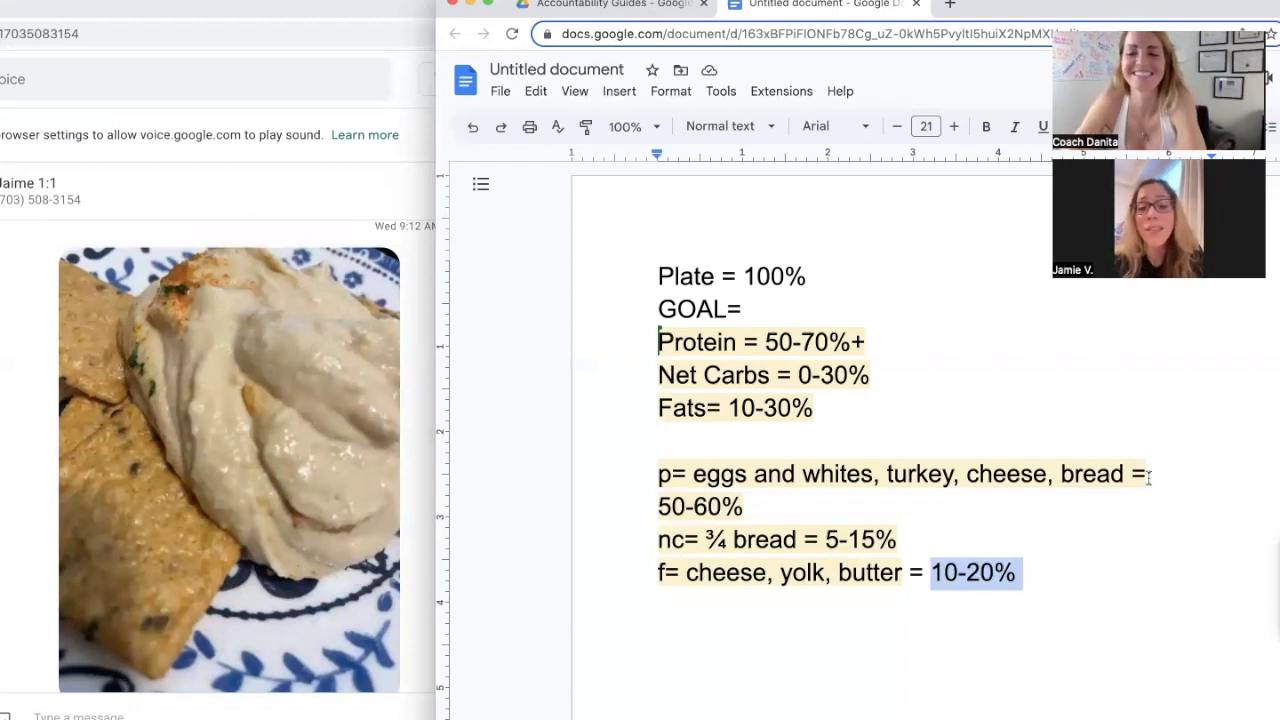
Step: Delete the breakfast plate's protein, net carb and fat lines below the goal percentages
left_click(1024, 573)
left_click_drag(1024, 573, 656, 474)
key("BackSpace")
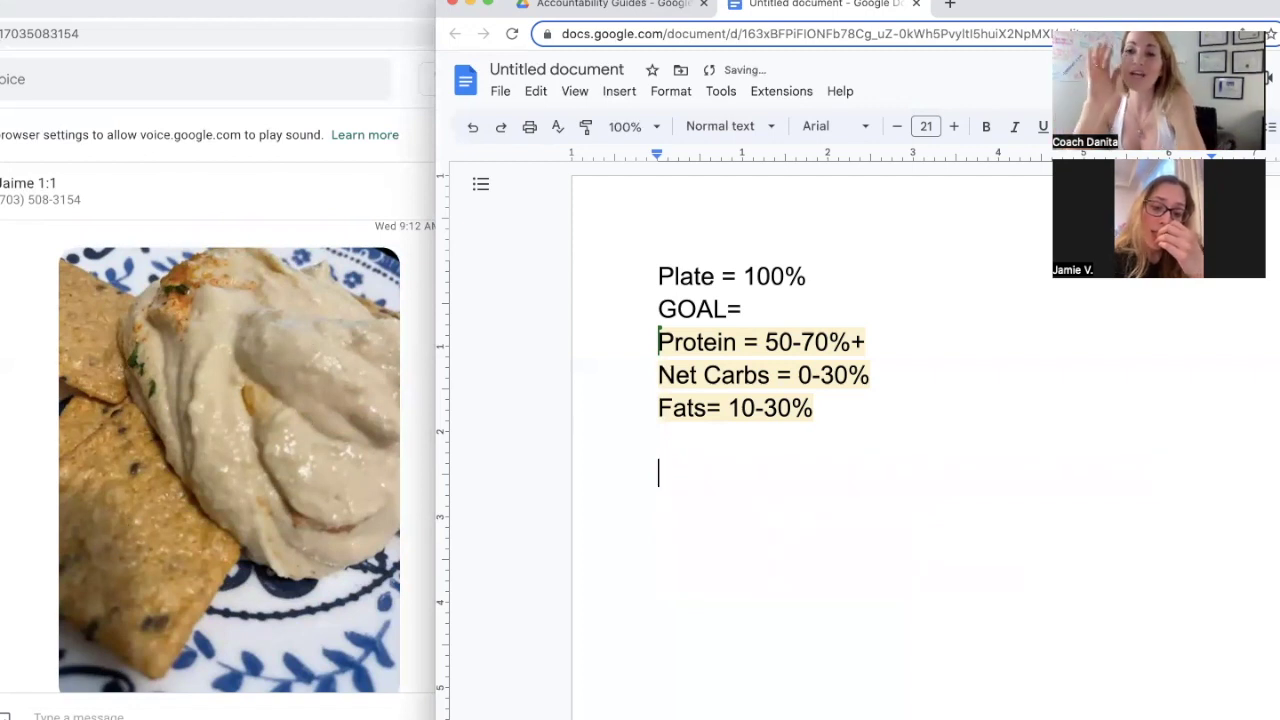